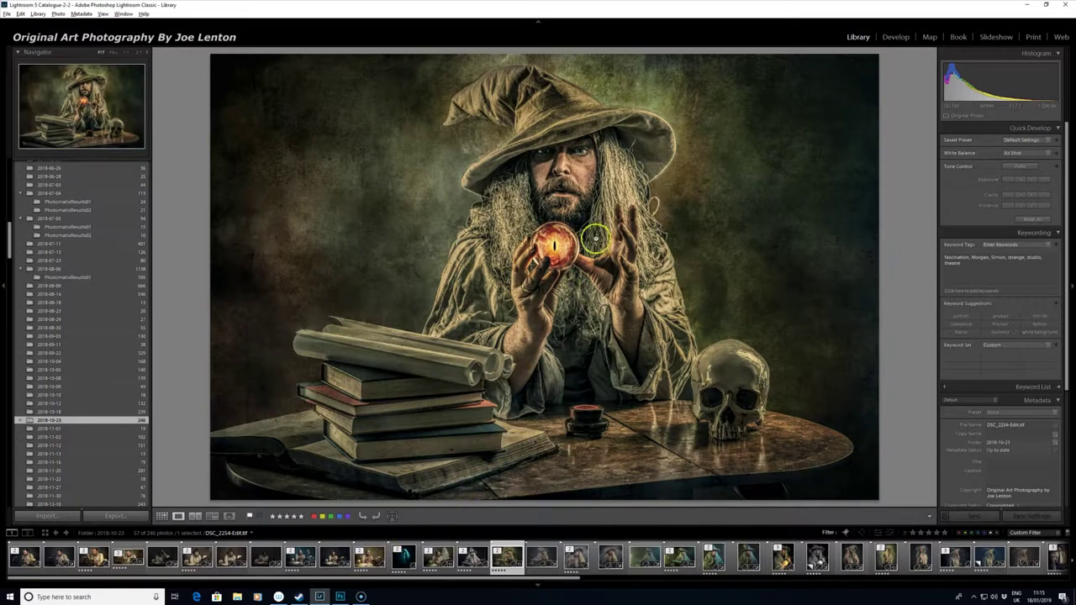
Step: Switch from Lightroom Classic to the wizard orb PSD open in Photoshop
{"action": "left_click", "coordinate": [339, 596]}
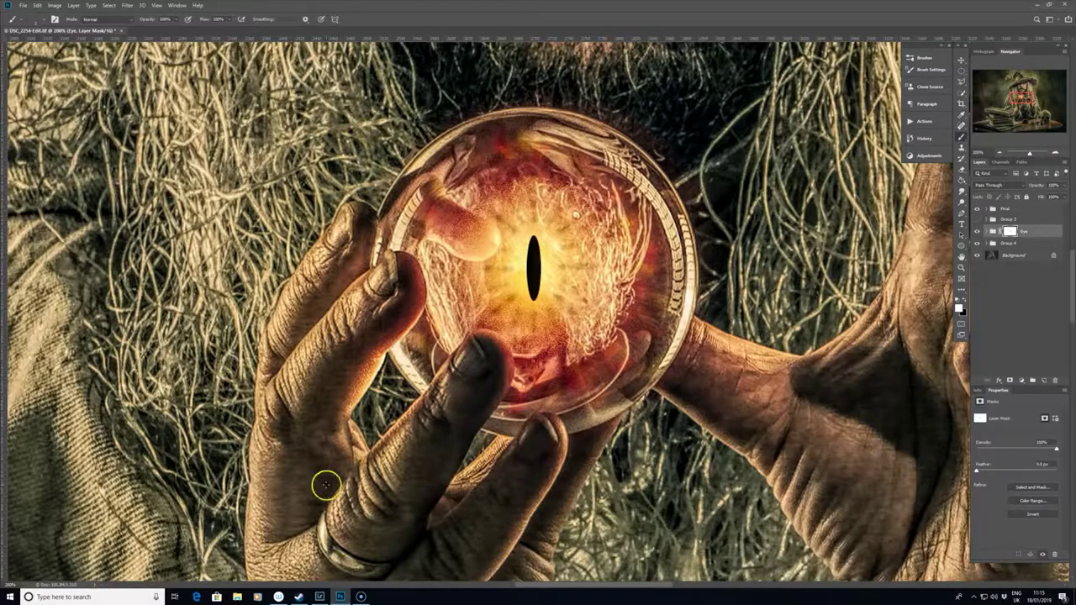
Step: Hide the Final group's colour toning and toggle the Eye layer off and back on
{"action": "left_click", "coordinate": [983, 210]}
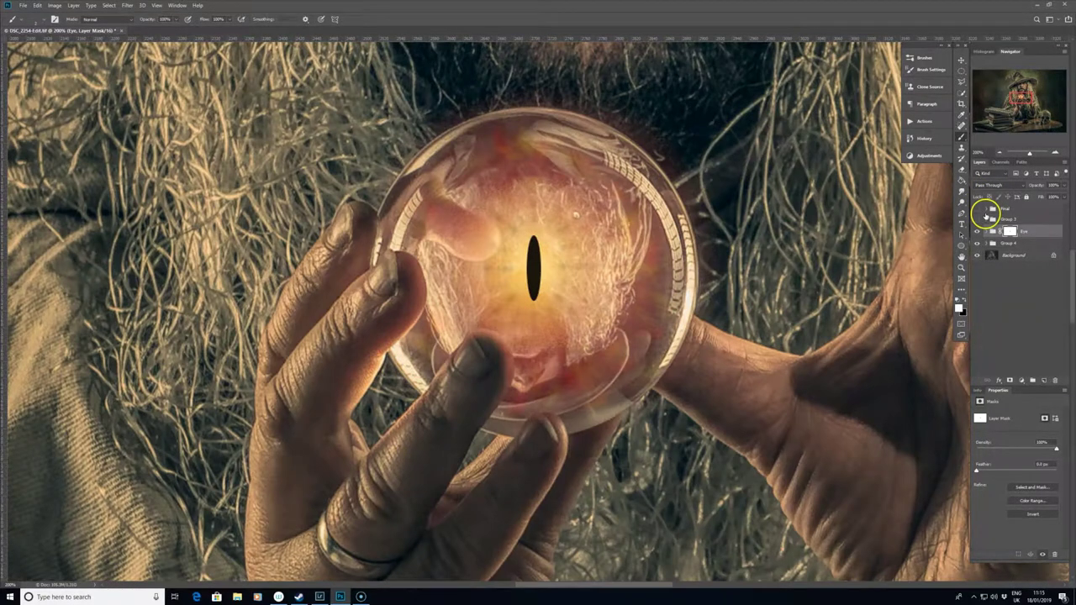
{"action": "left_click", "coordinate": [1002, 232]}
{"action": "left_click", "coordinate": [977, 232]}
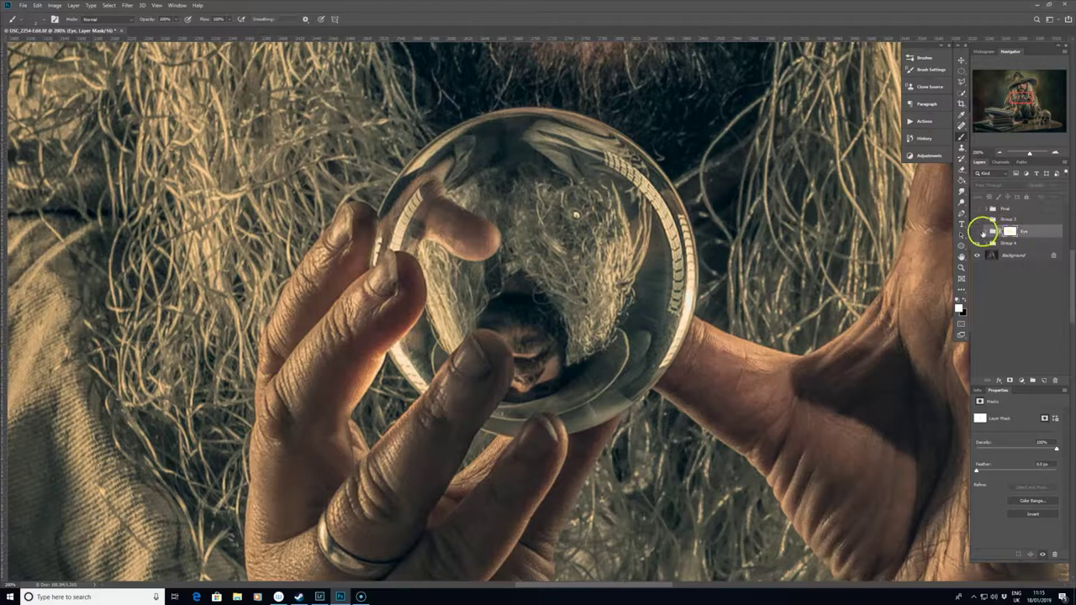
{"action": "left_click", "coordinate": [976, 231]}
Step: Add an empty new layer above the Eye group
{"action": "left_click_drag", "start_coordinate": [1019, 242], "coordinate": [1056, 230]}
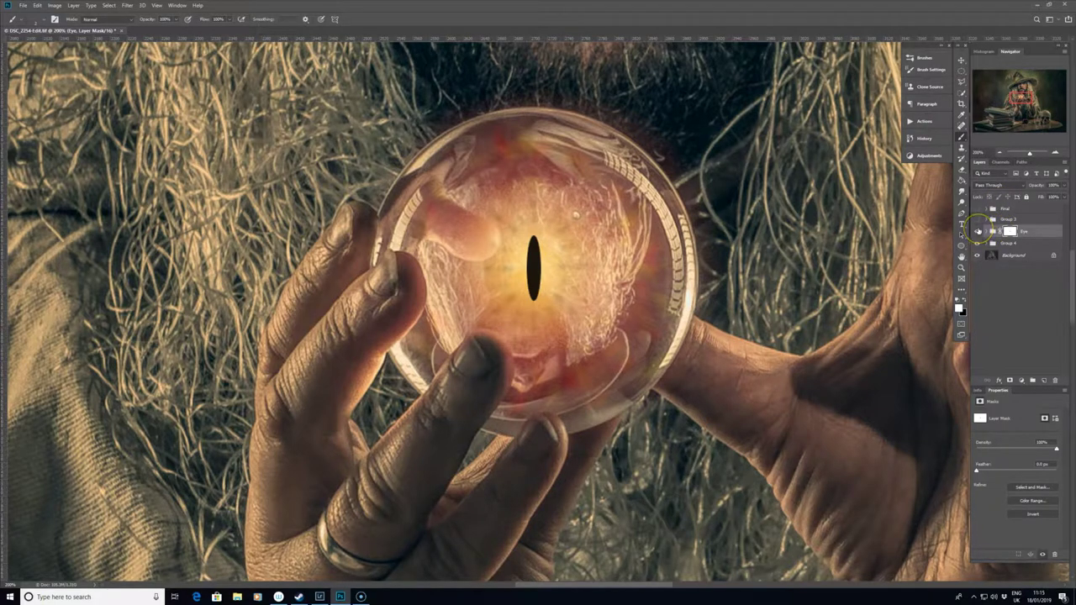
{"action": "left_click_drag", "start_coordinate": [985, 231], "coordinate": [1018, 226]}
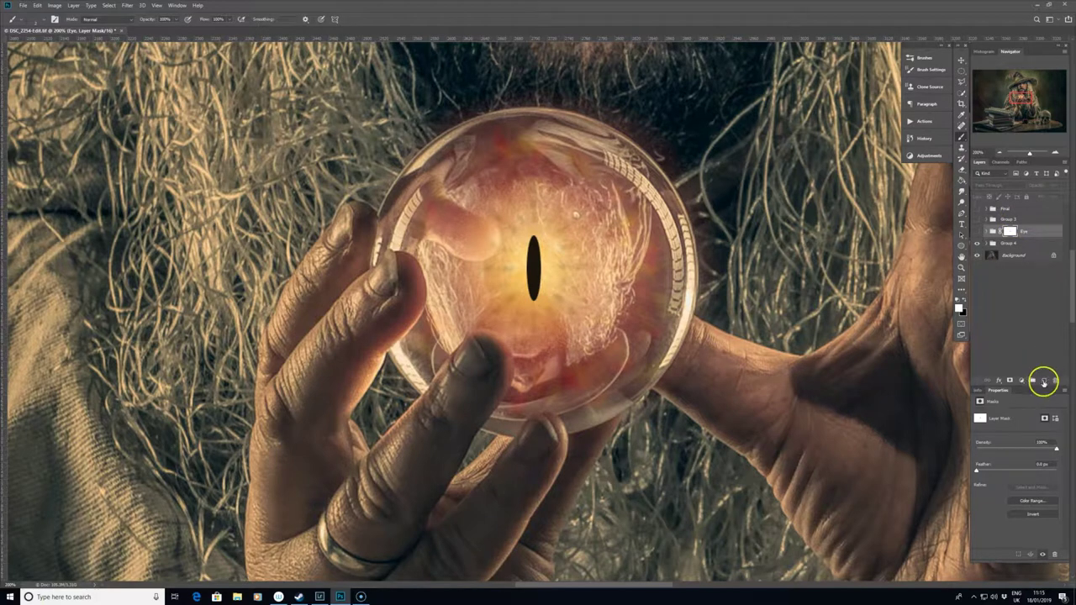
{"action": "left_click", "coordinate": [1042, 380]}
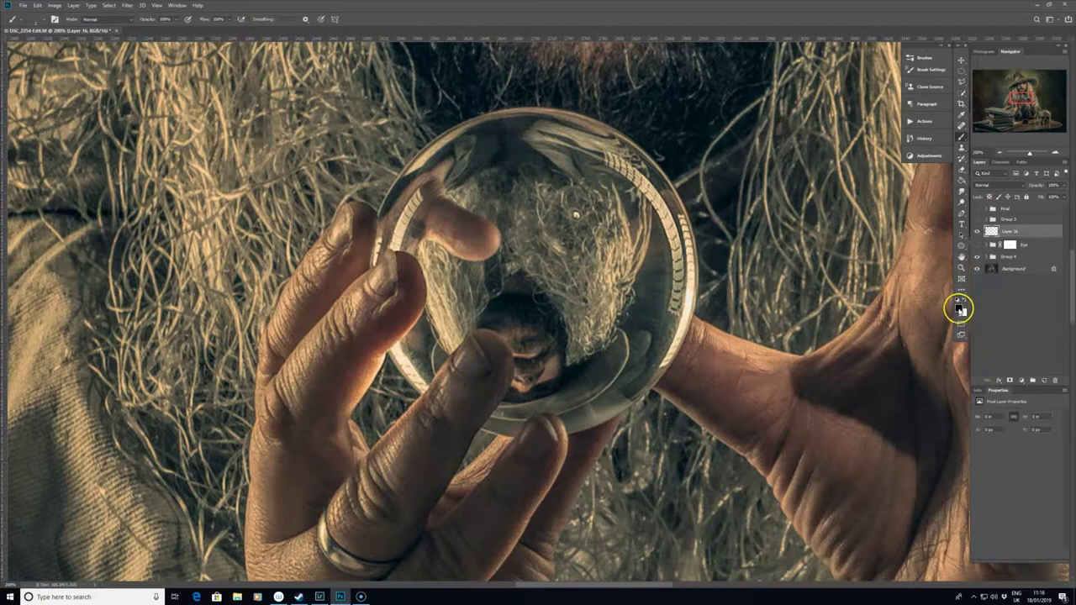
Step: Set the foreground colour to a warm golden yellow
{"action": "left_click", "coordinate": [959, 307]}
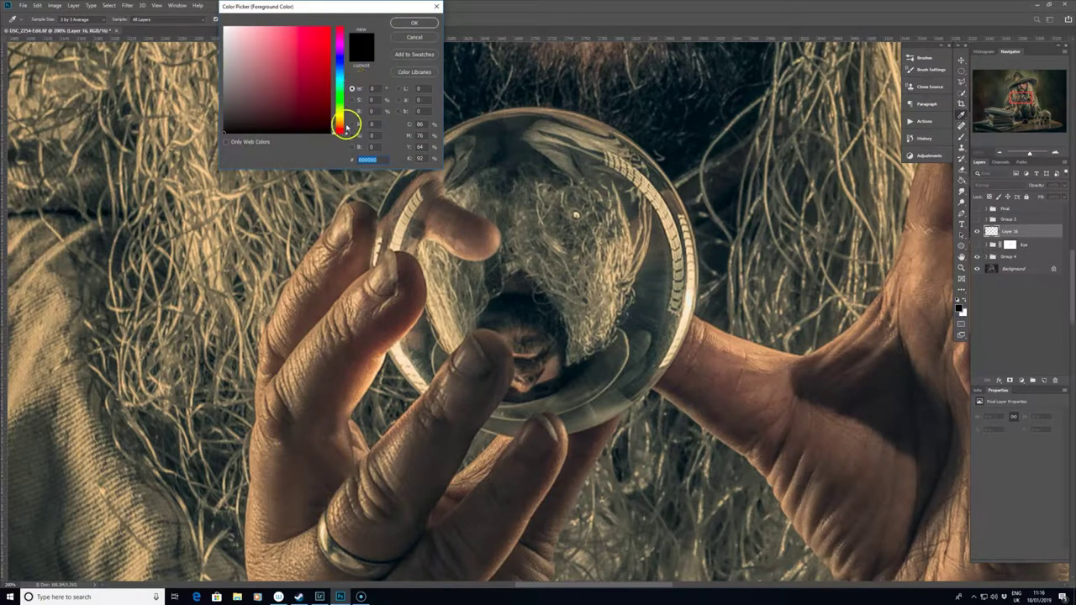
{"action": "left_click", "coordinate": [344, 123]}
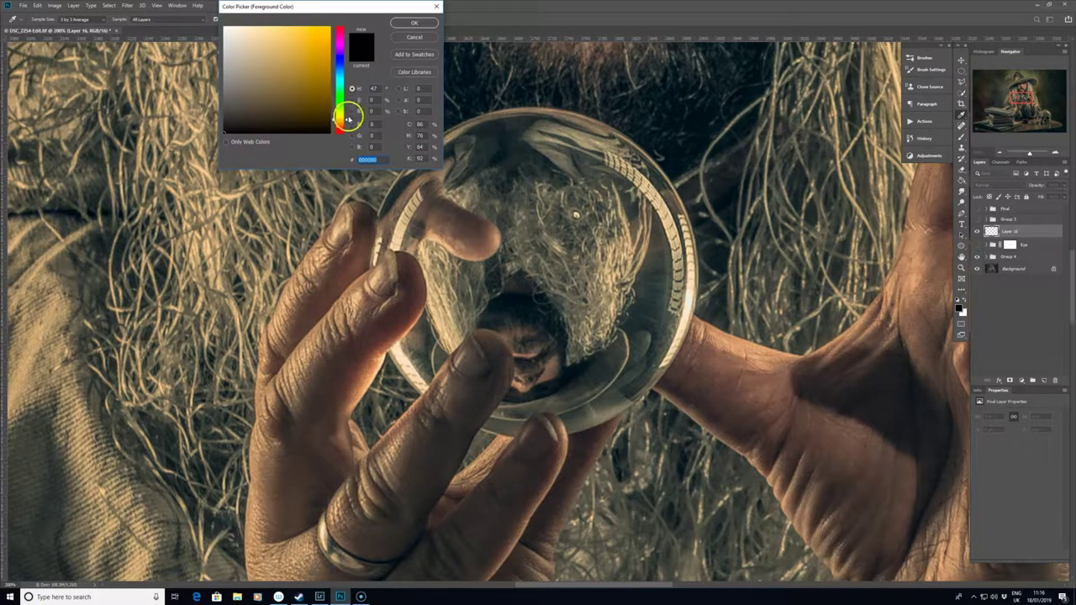
{"action": "left_click", "coordinate": [305, 42]}
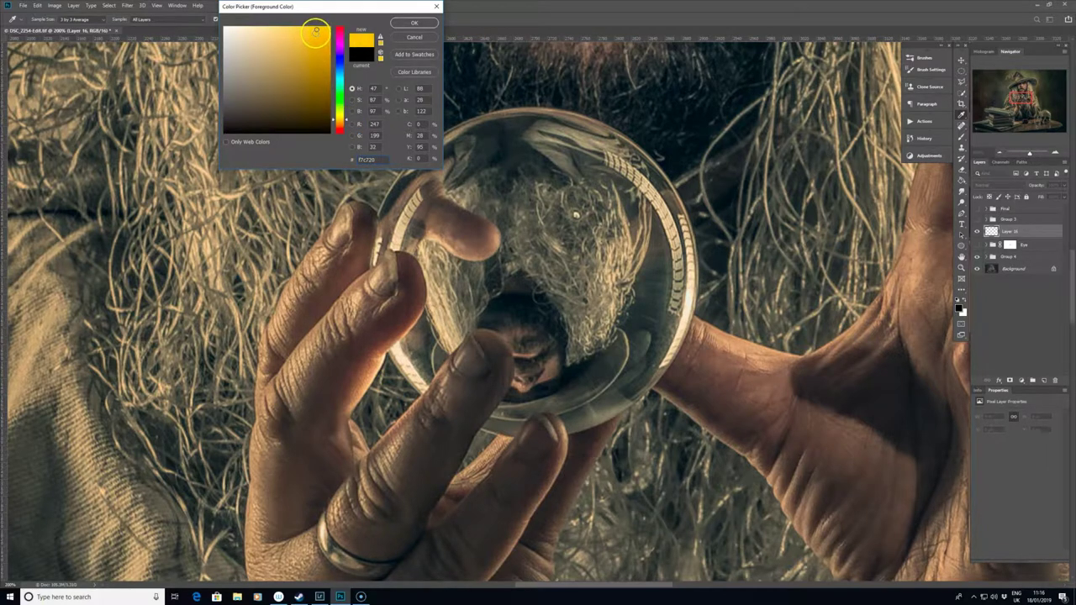
{"action": "left_click", "coordinate": [415, 25]}
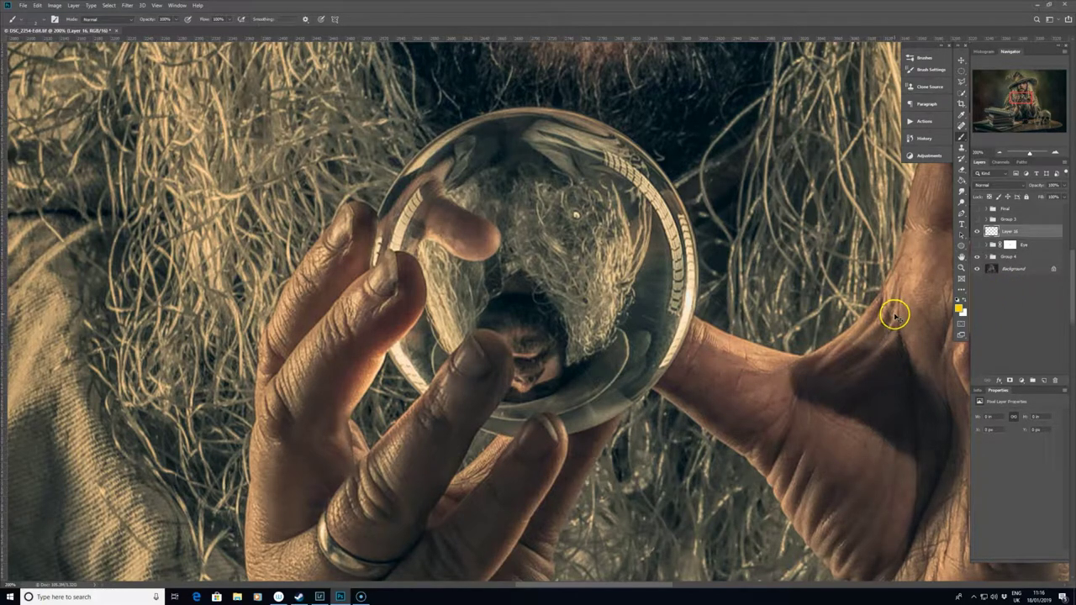
Step: Replace the empty layer with a fresh Layer 16 and dab yellow at the ball's centre
{"action": "key", "text": "Delete"}
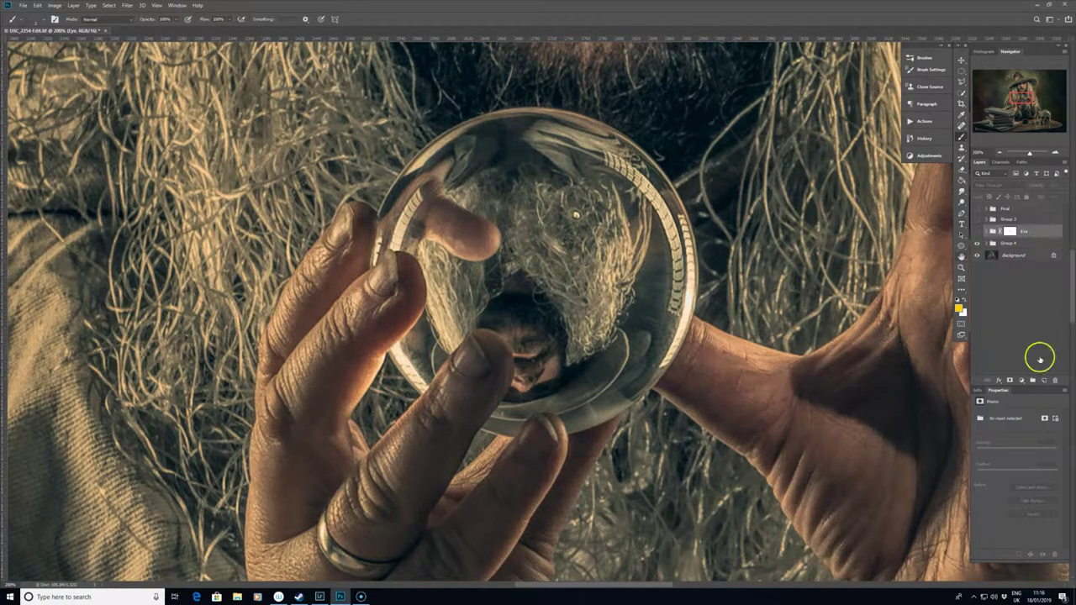
{"action": "left_click", "coordinate": [1043, 381]}
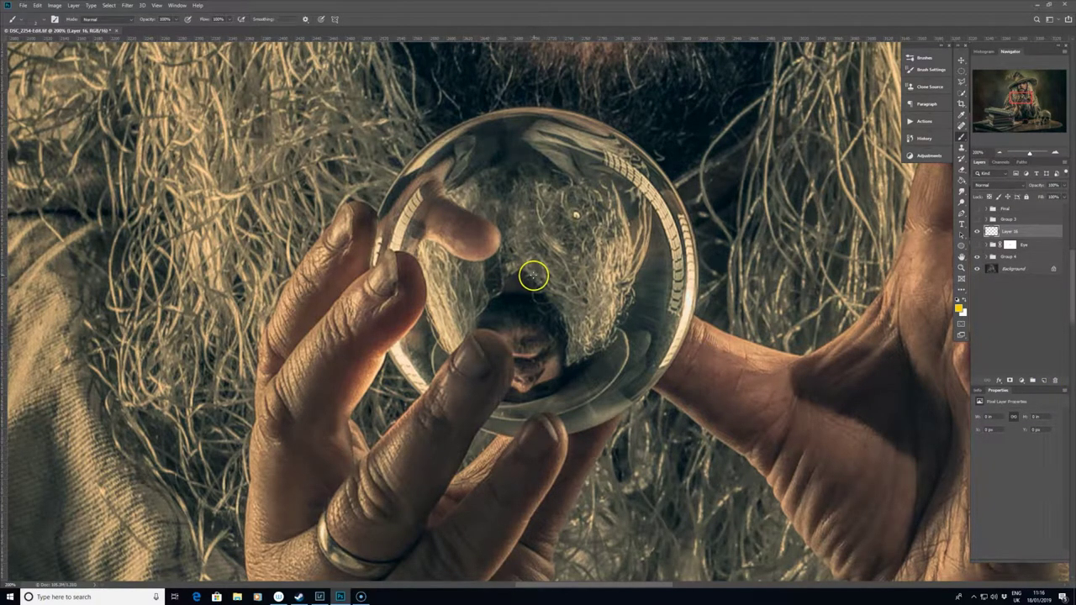
{"action": "left_click", "coordinate": [532, 274]}
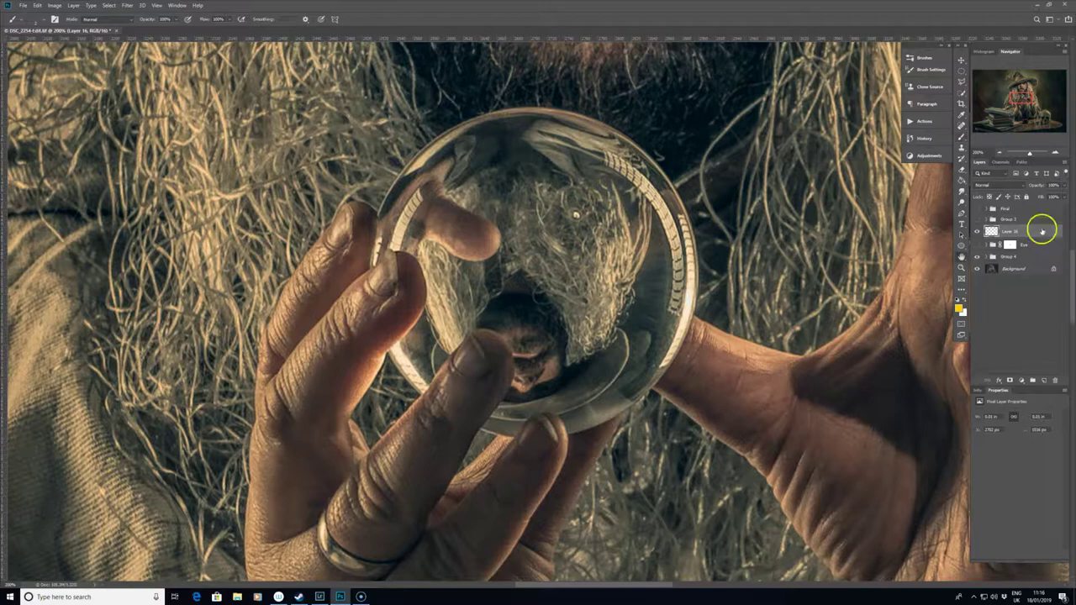
{"action": "double_click", "coordinate": [1037, 232]}
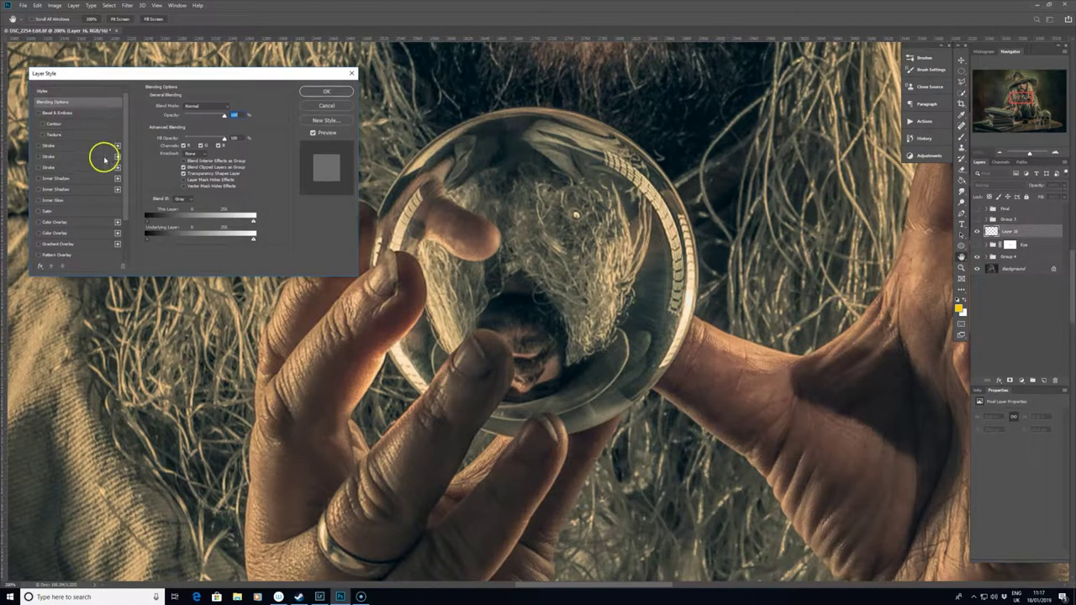
Step: Enable Outer Glow on Layer 16 and set its colour to yellow f7c720
{"action": "scroll", "coordinate": [122, 218], "scroll_direction": "down", "scroll_amount": 1}
{"action": "scroll", "coordinate": [123, 219], "scroll_direction": "down", "scroll_amount": 1}
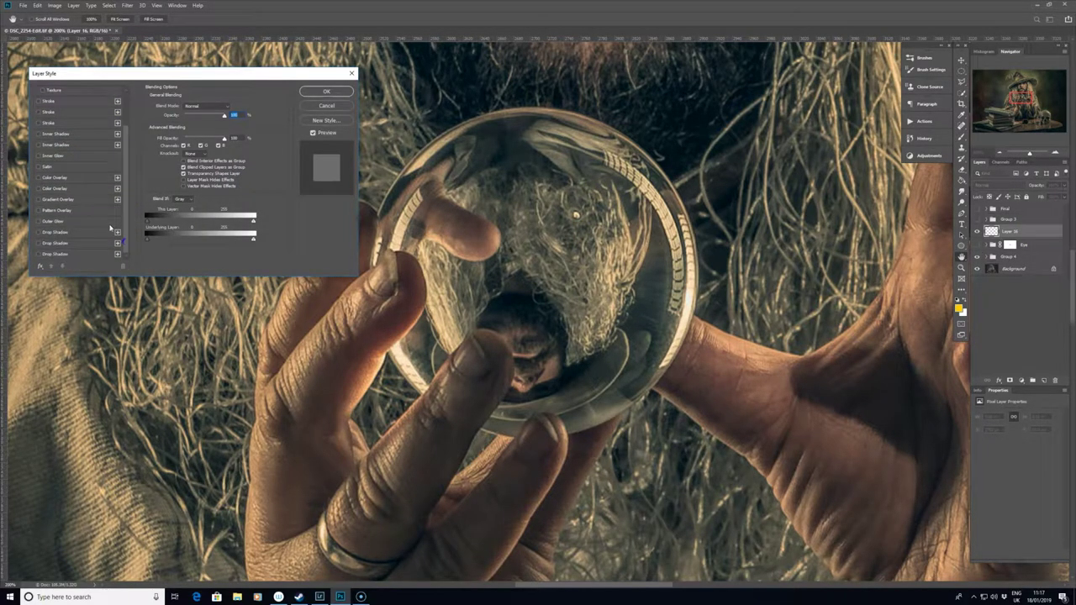
{"action": "left_click", "coordinate": [39, 221]}
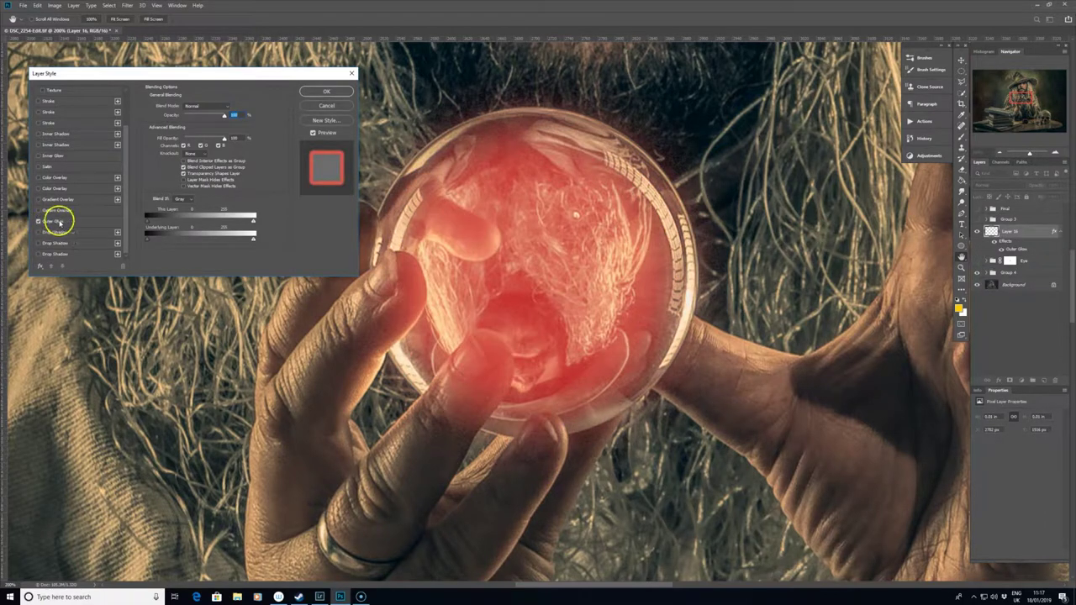
{"action": "left_click", "coordinate": [79, 220]}
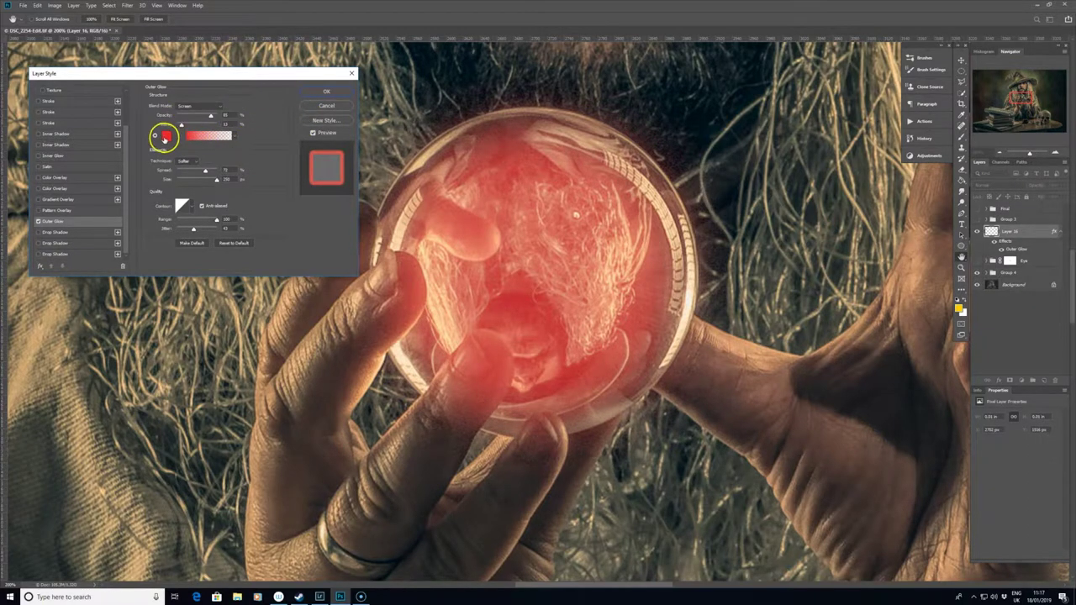
{"action": "left_click", "coordinate": [167, 136]}
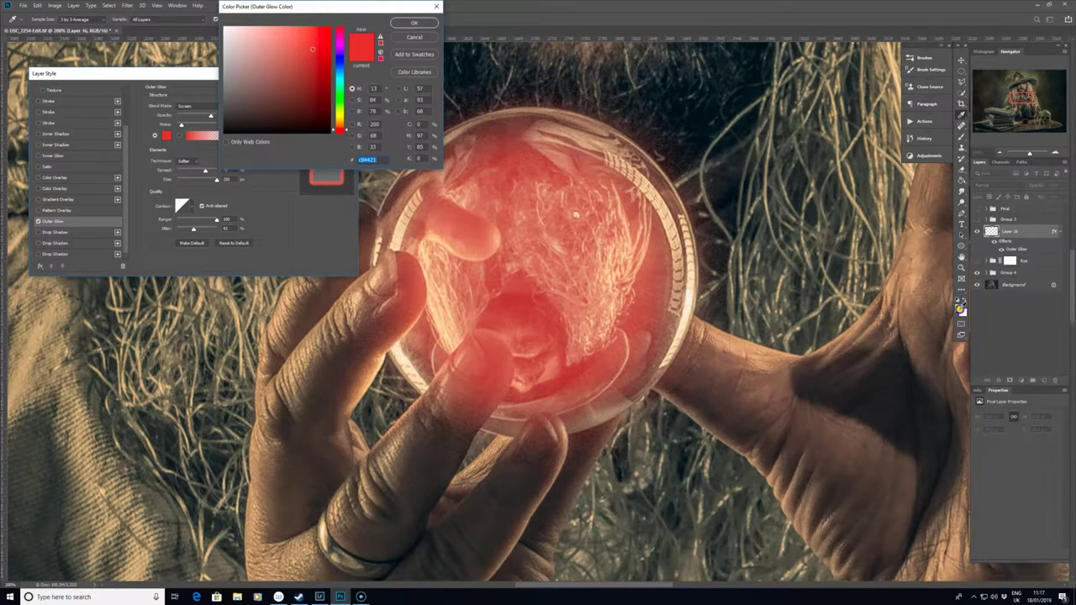
{"action": "type", "text": "f7c720"}
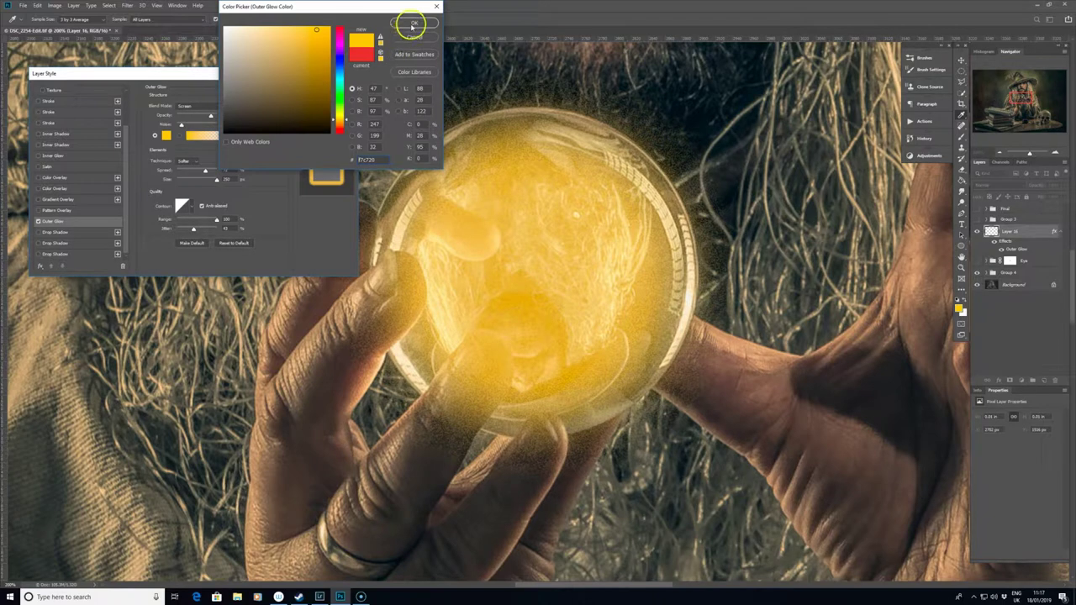
{"action": "left_click", "coordinate": [411, 22]}
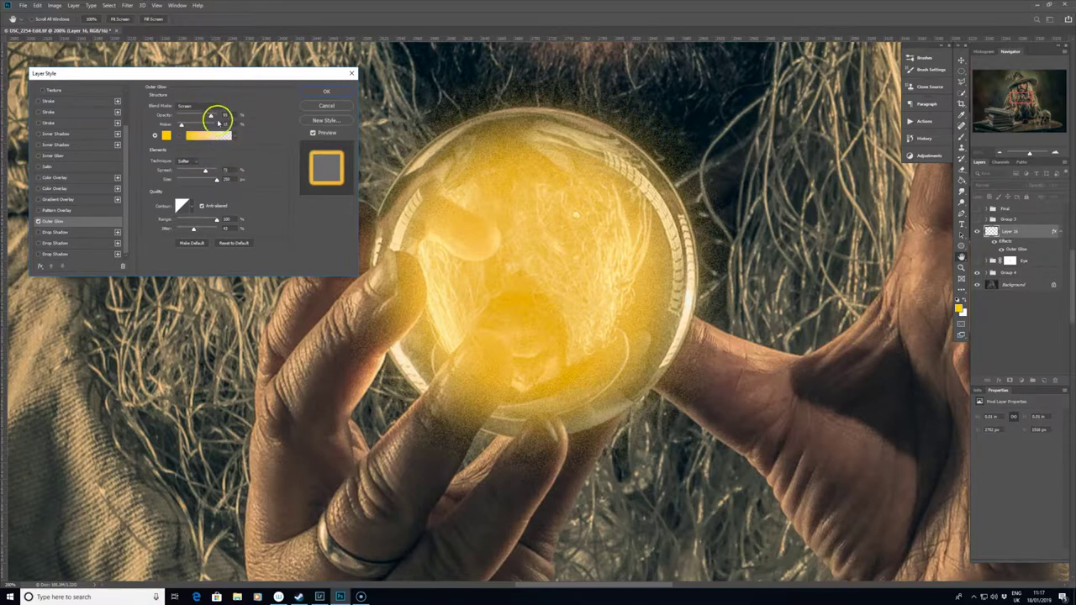
Step: Lower the glow's opacity and noise, widen its spread, shrink its size, then apply it
{"action": "mouse_move", "coordinate": [212, 116]}
{"action": "left_mouse_down"}
{"action": "mouse_move", "coordinate": [178, 119]}
{"action": "mouse_move", "coordinate": [223, 118]}
{"action": "mouse_move", "coordinate": [209, 120]}
{"action": "left_mouse_up"}
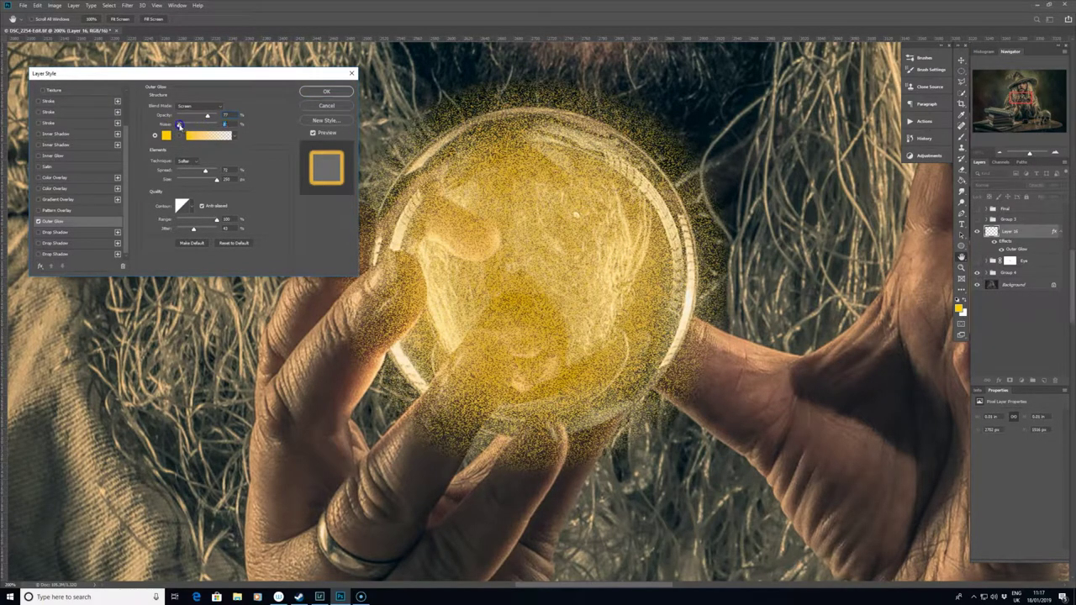
{"action": "left_click_drag", "start_coordinate": [179, 125], "coordinate": [175, 126]}
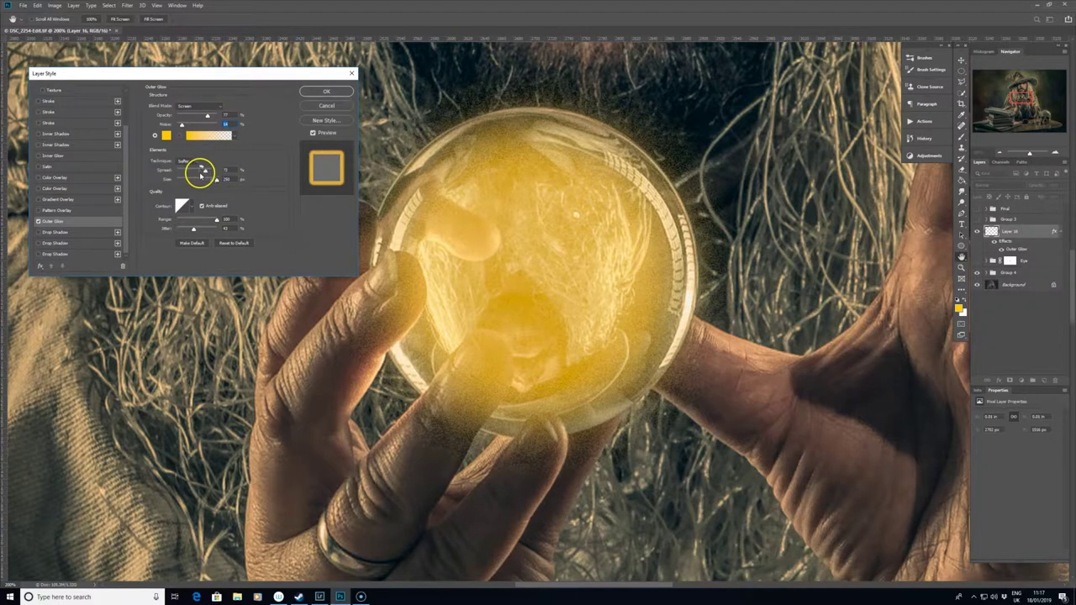
{"action": "left_click_drag", "start_coordinate": [202, 173], "coordinate": [184, 171]}
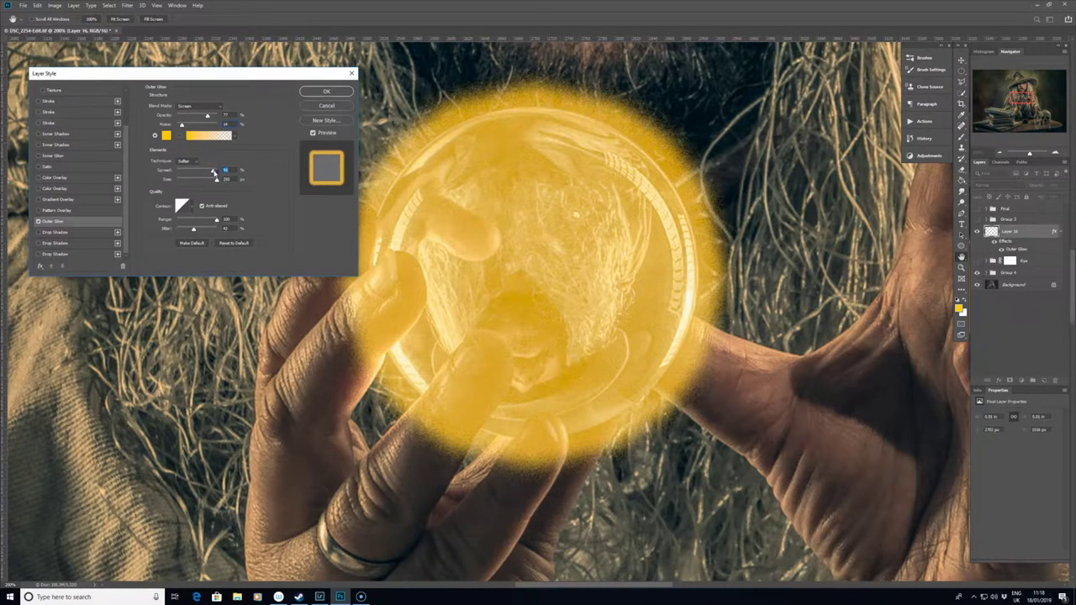
{"action": "left_click_drag", "start_coordinate": [215, 171], "coordinate": [199, 173]}
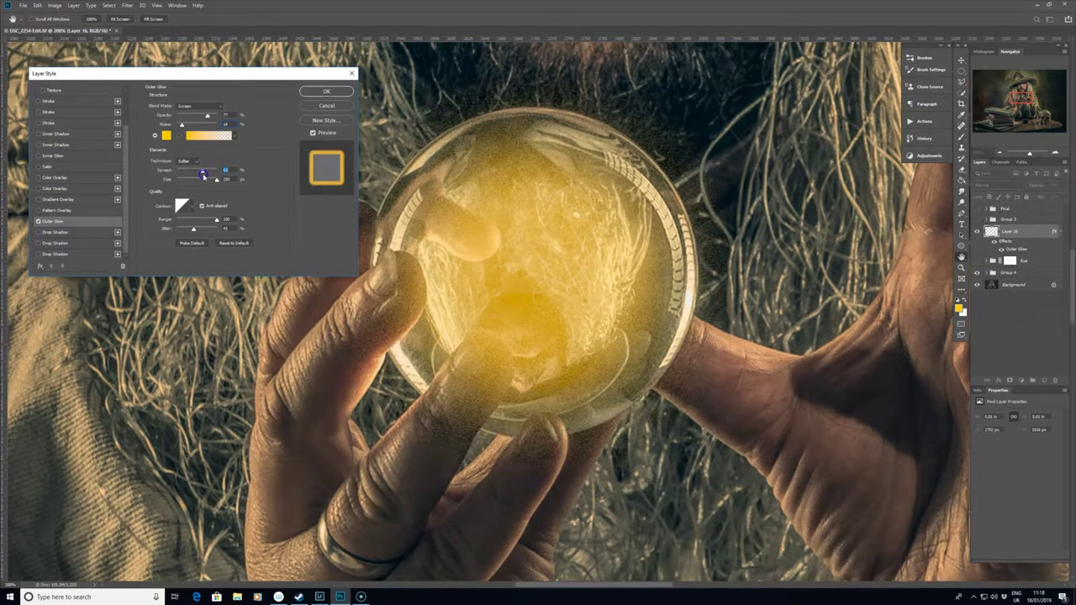
{"action": "left_click_drag", "start_coordinate": [203, 173], "coordinate": [204, 174]}
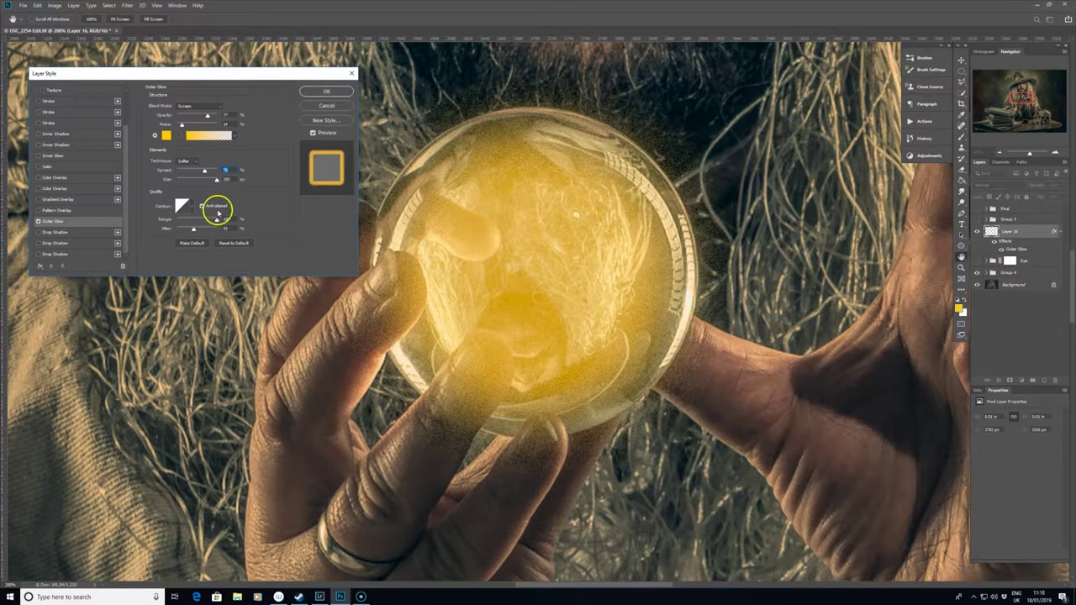
{"action": "mouse_move", "coordinate": [215, 178]}
{"action": "left_mouse_down"}
{"action": "mouse_move", "coordinate": [188, 184]}
{"action": "mouse_move", "coordinate": [207, 184]}
{"action": "left_mouse_up"}
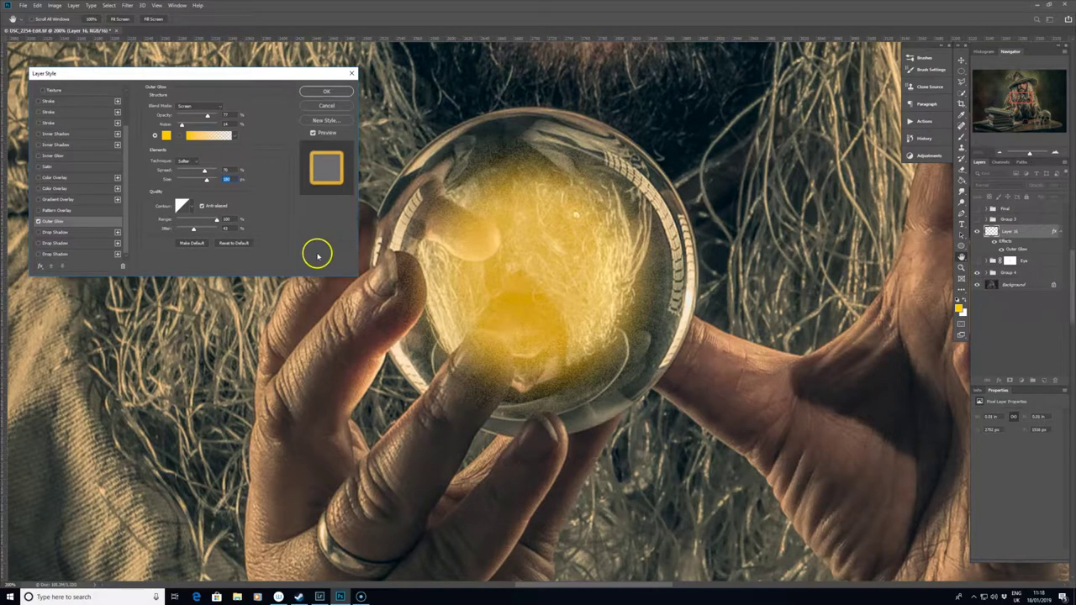
{"action": "left_click", "coordinate": [326, 91]}
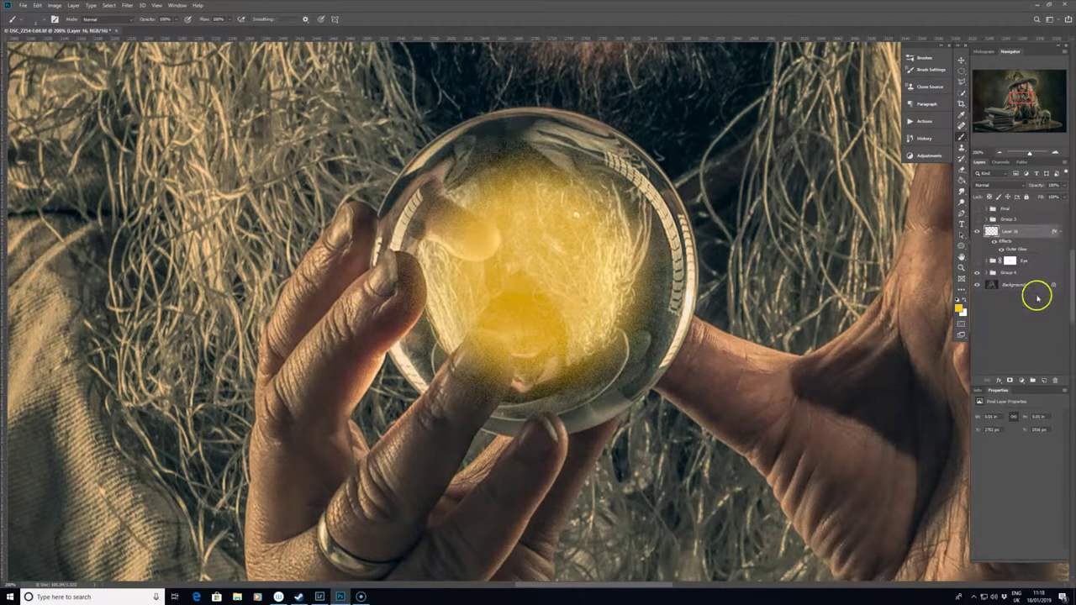
Step: Add Layer 17 and set the foreground to a deep burnt orange-red (about #ab3b1d)
{"action": "left_click", "coordinate": [1043, 380]}
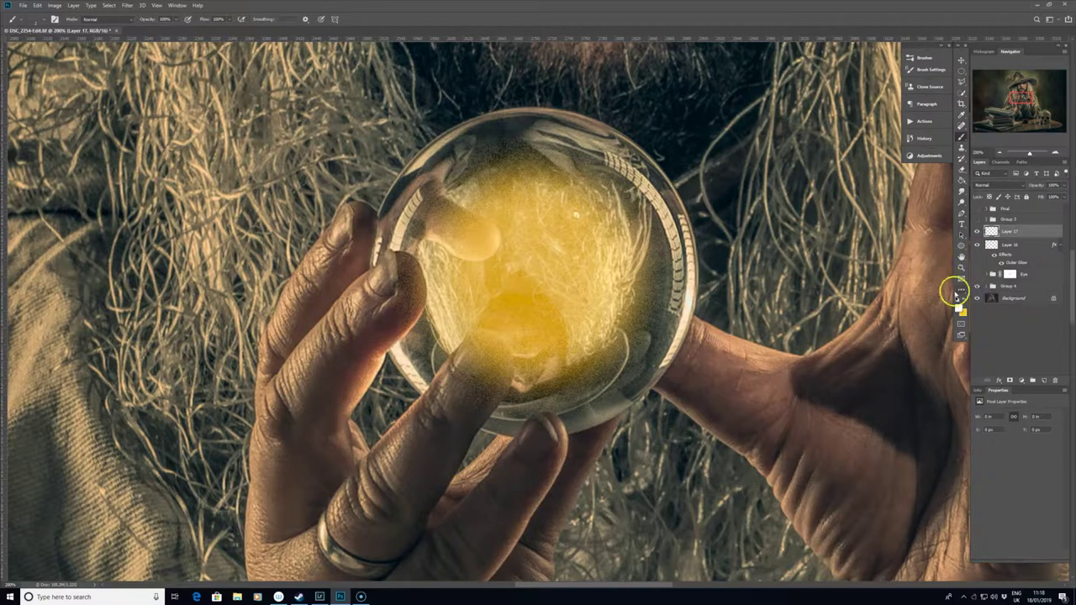
{"action": "left_click", "coordinate": [965, 299]}
{"action": "left_click", "coordinate": [959, 308]}
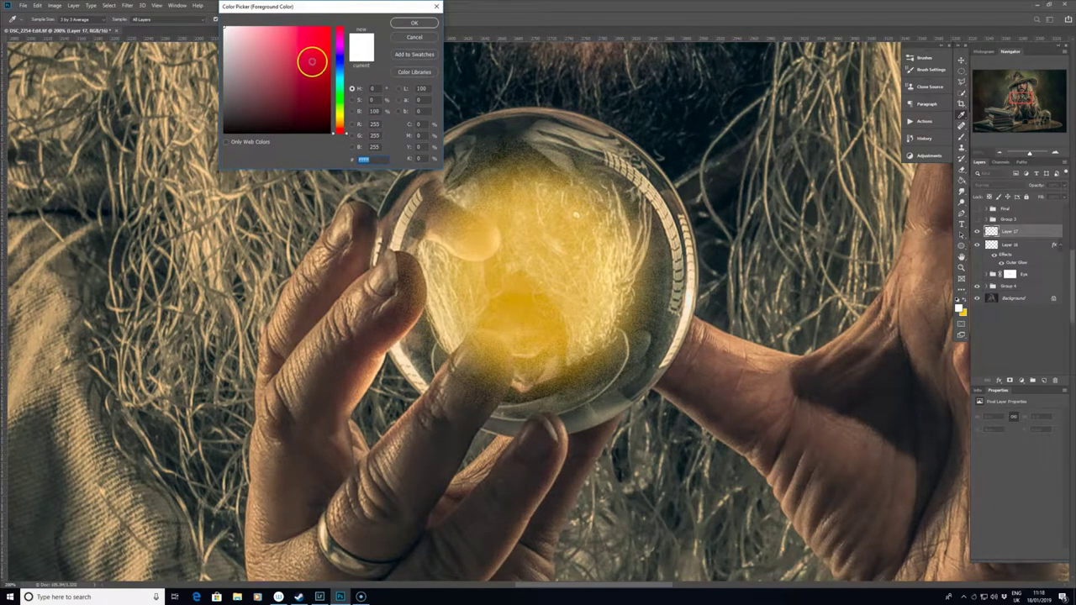
{"action": "left_click", "coordinate": [298, 47]}
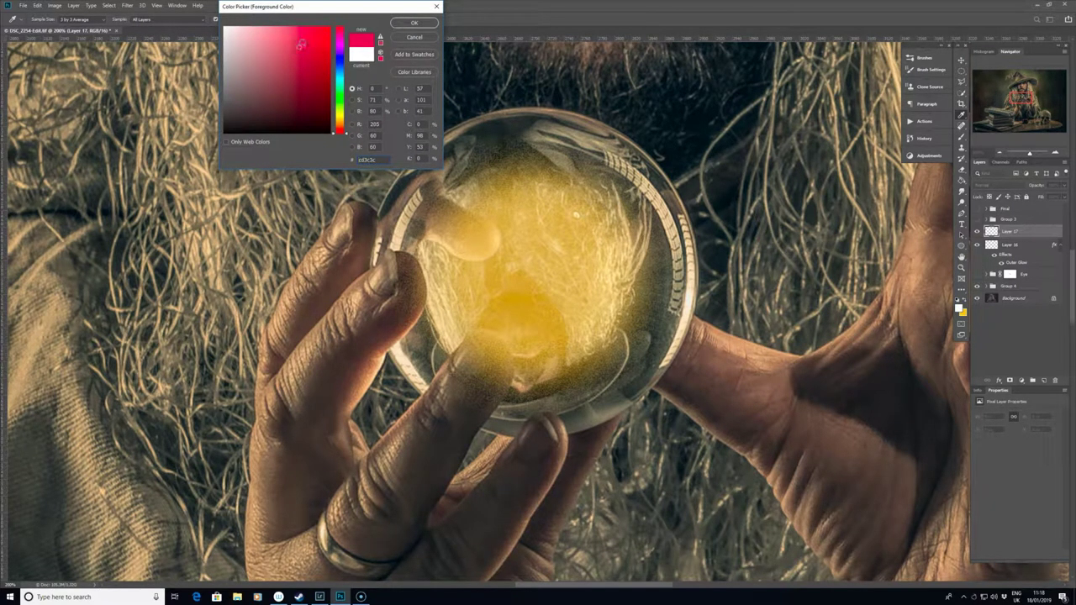
{"action": "left_click", "coordinate": [288, 40]}
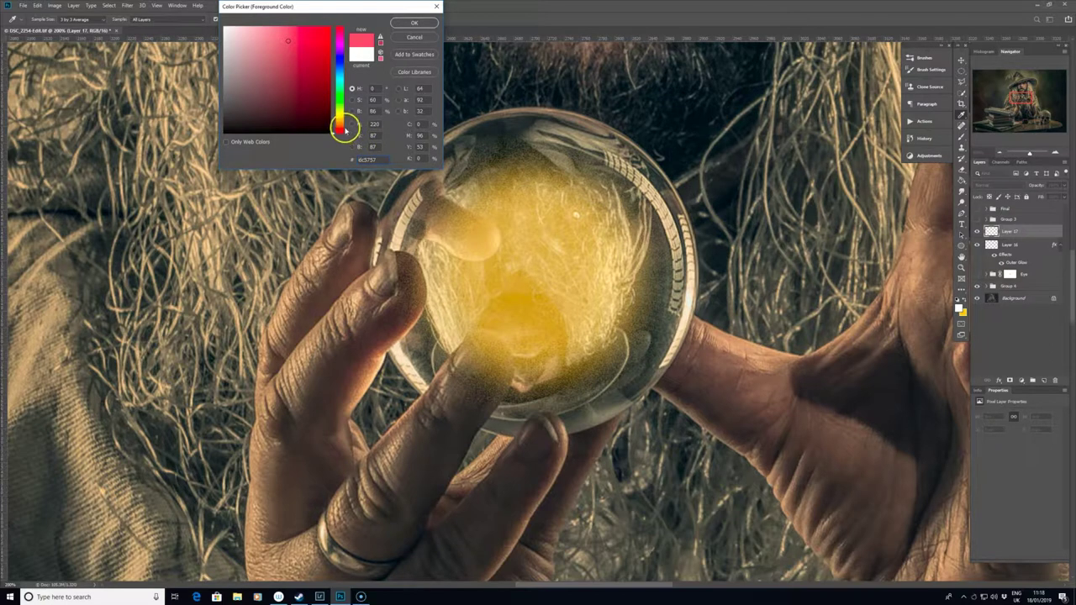
{"action": "left_click_drag", "start_coordinate": [345, 130], "coordinate": [346, 133]}
{"action": "mouse_move", "coordinate": [301, 55]}
{"action": "left_mouse_down"}
{"action": "mouse_move", "coordinate": [278, 43]}
{"action": "mouse_move", "coordinate": [309, 43]}
{"action": "mouse_move", "coordinate": [315, 60]}
{"action": "left_mouse_up"}
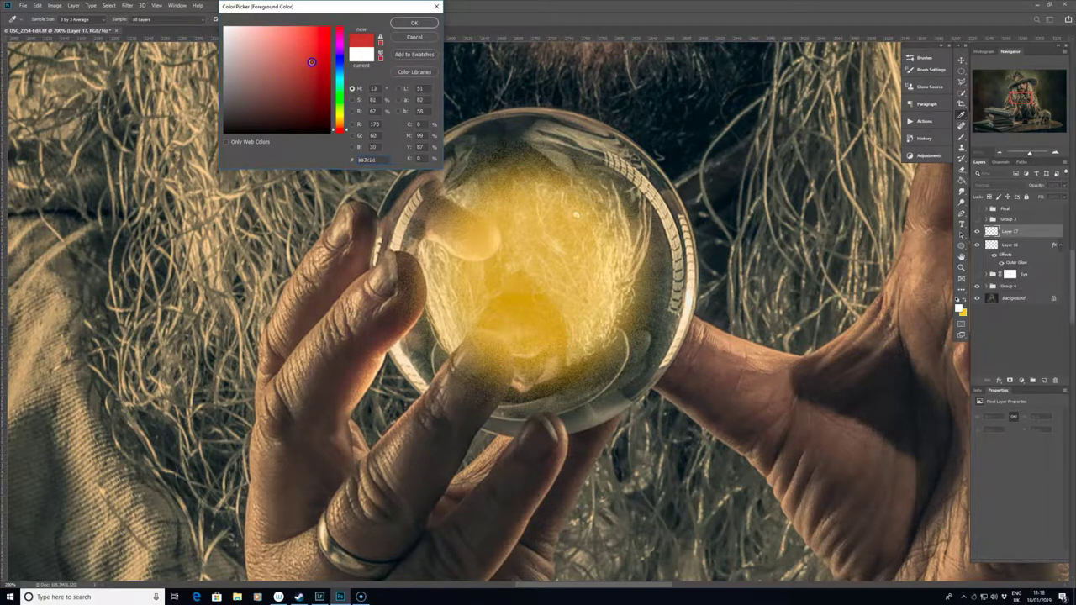
{"action": "left_click_drag", "start_coordinate": [311, 62], "coordinate": [312, 61]}
{"action": "left_click", "coordinate": [417, 26]}
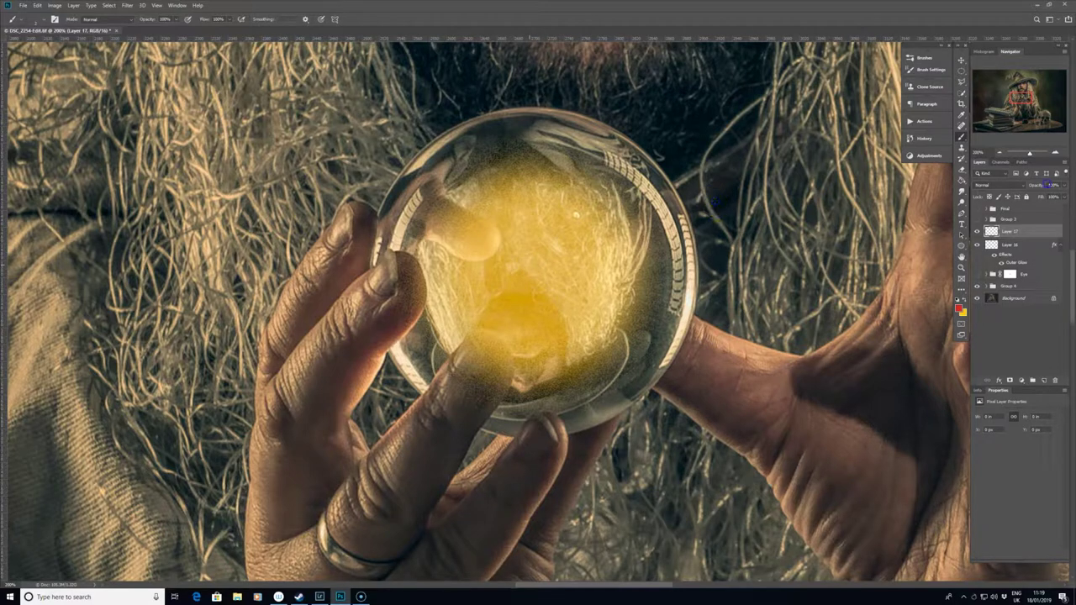
{"action": "left_click", "coordinate": [1037, 233]}
{"action": "double_click", "coordinate": [1037, 232]}
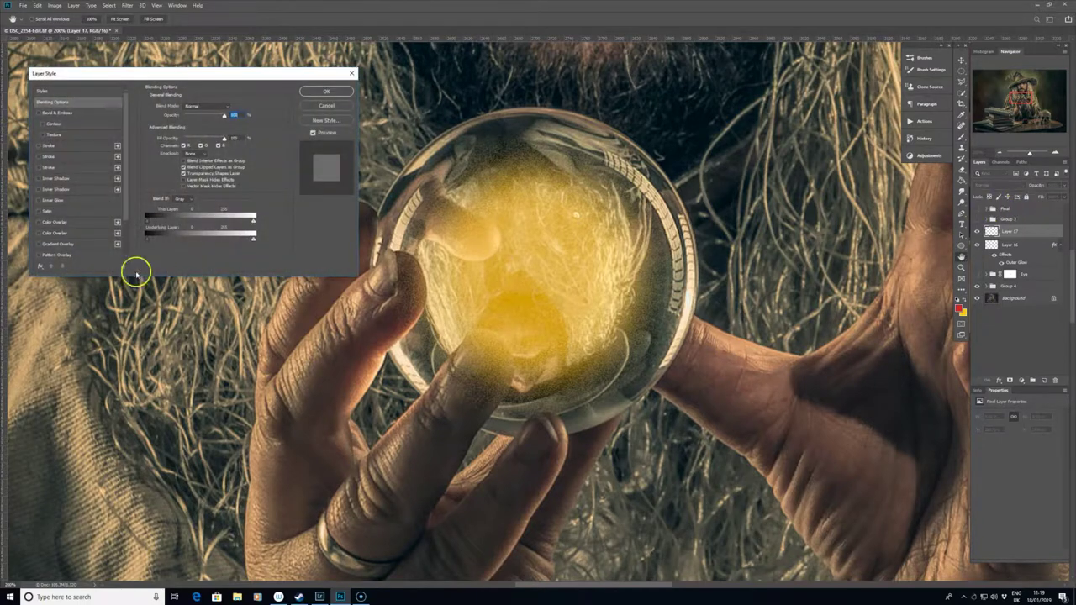
Step: Give Layer 17 an enlarged Outer Glow coloured with the burnt red foreground swatch
{"action": "left_click", "coordinate": [127, 171]}
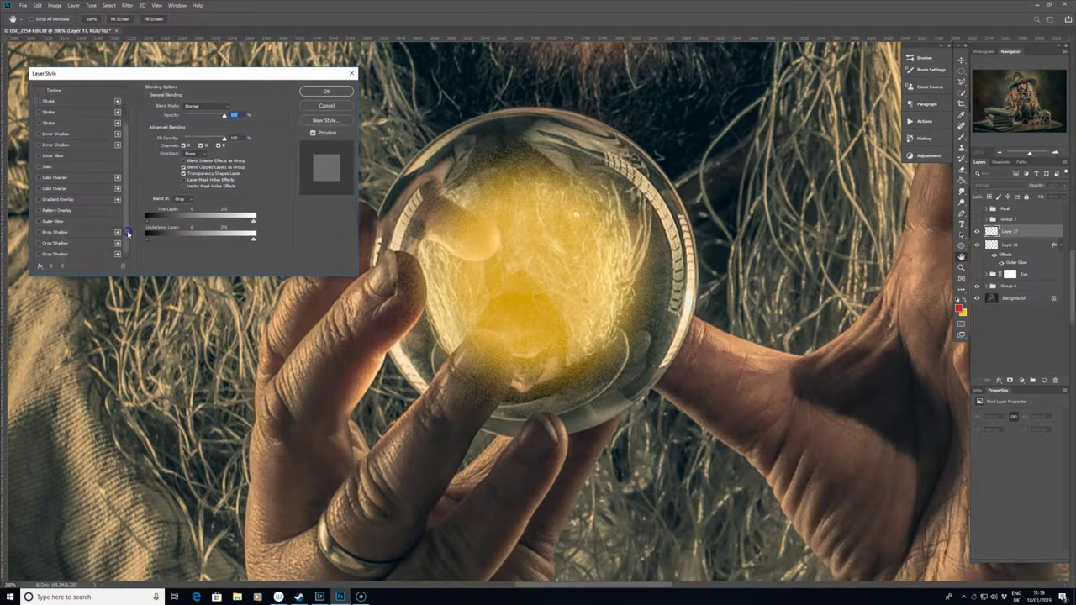
{"action": "left_click", "coordinate": [38, 221]}
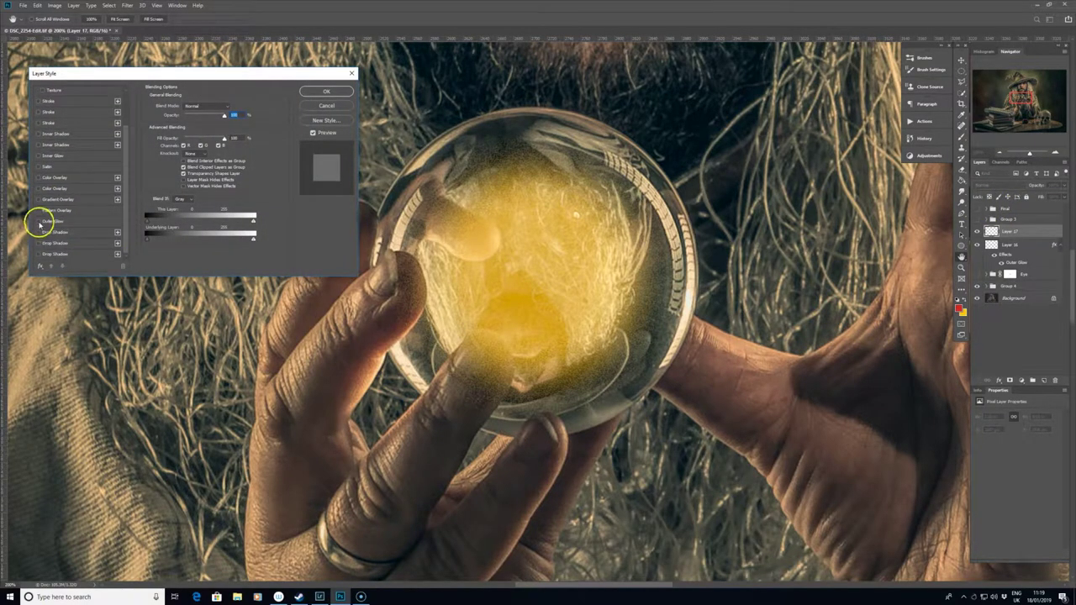
{"action": "left_click", "coordinate": [83, 222]}
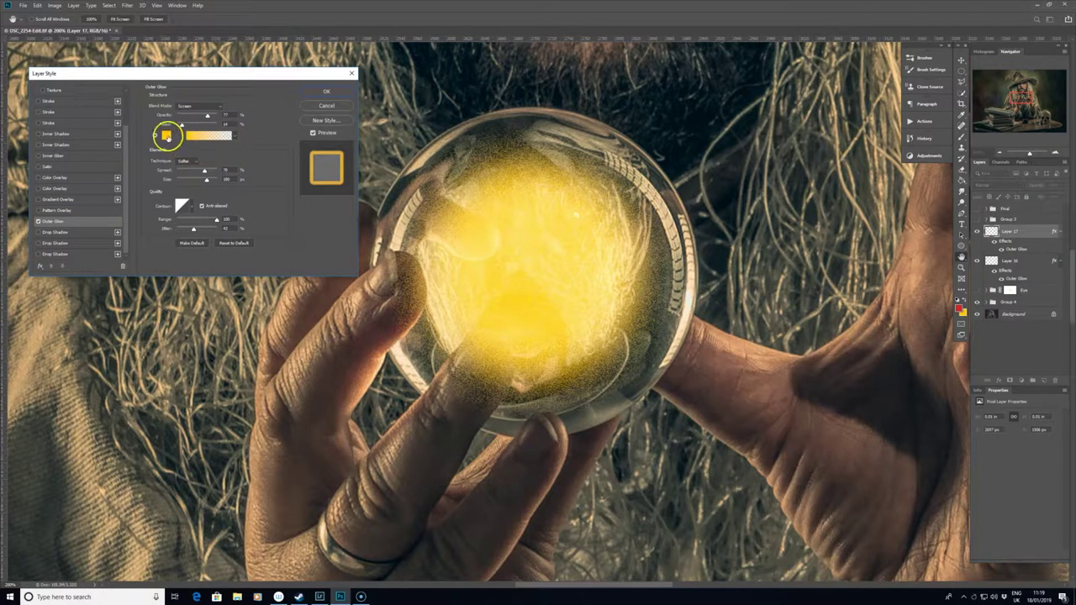
{"action": "left_click", "coordinate": [165, 135]}
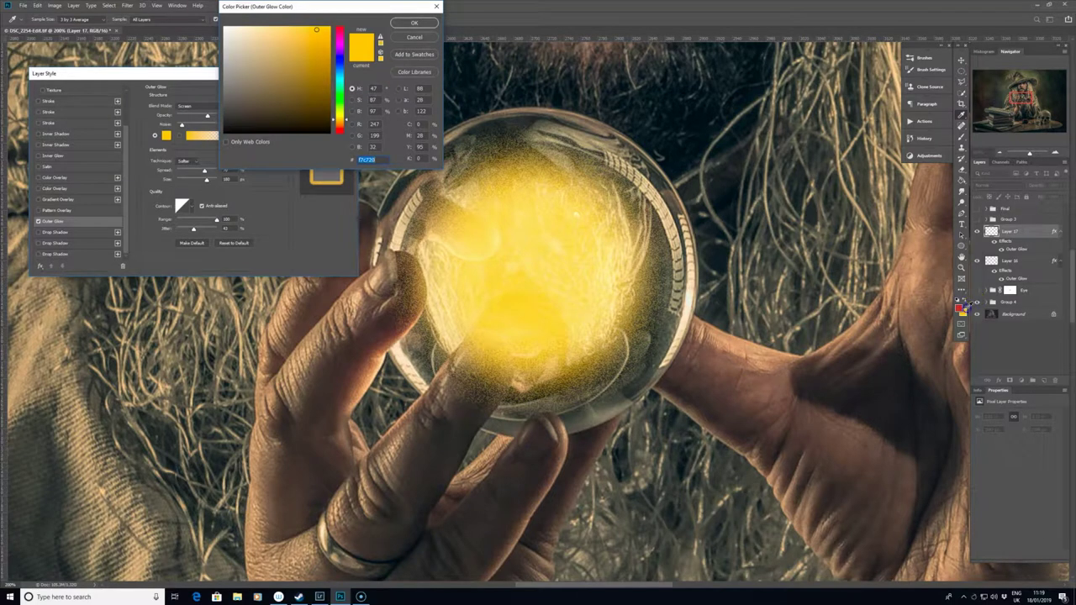
{"action": "left_click", "coordinate": [960, 306]}
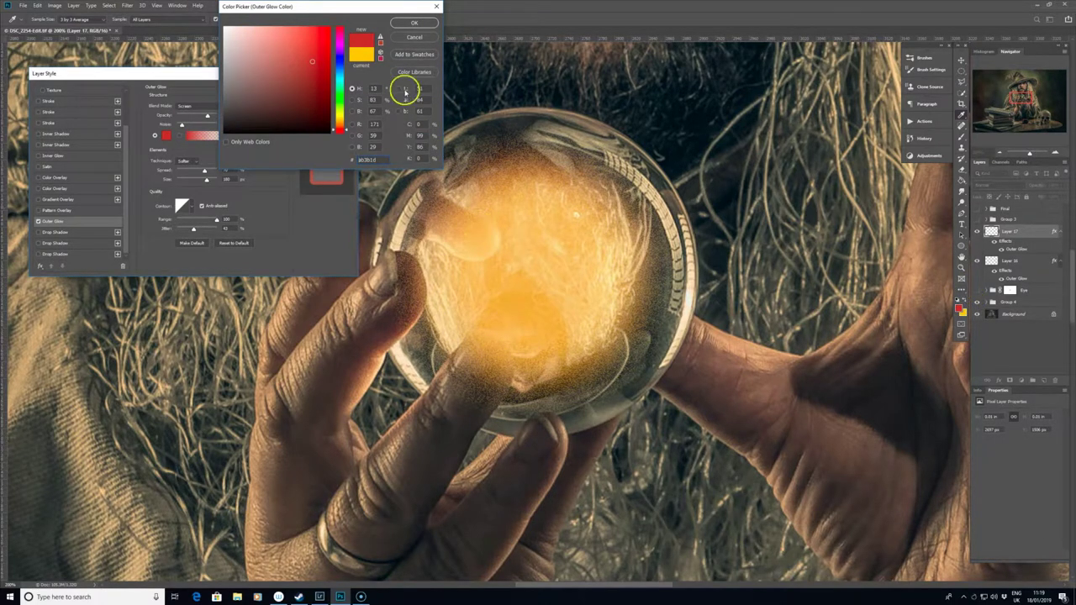
{"action": "left_click", "coordinate": [413, 23]}
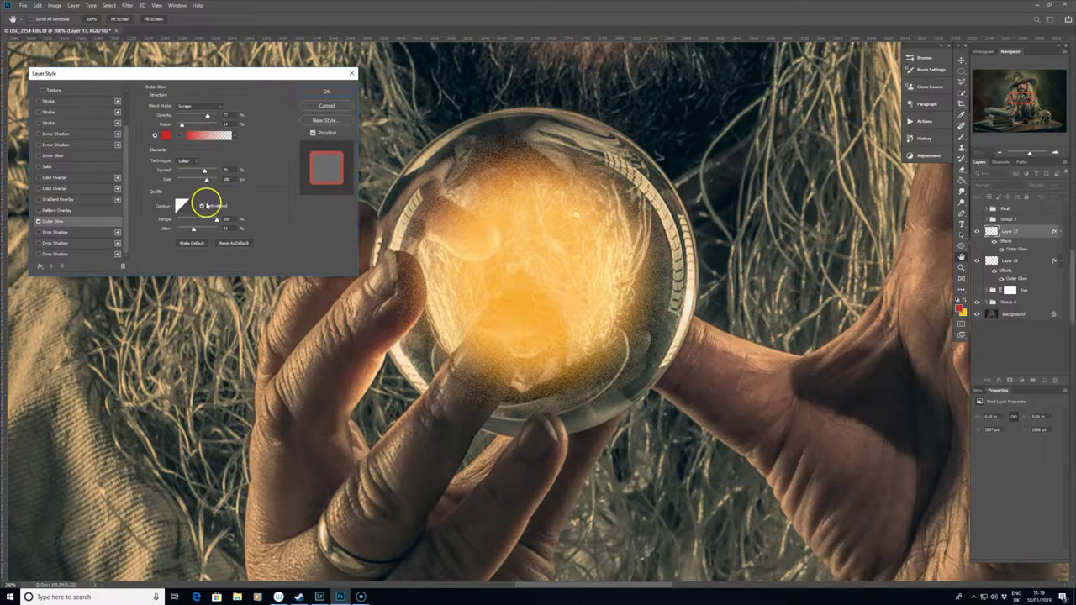
{"action": "left_click_drag", "start_coordinate": [208, 180], "coordinate": [216, 184]}
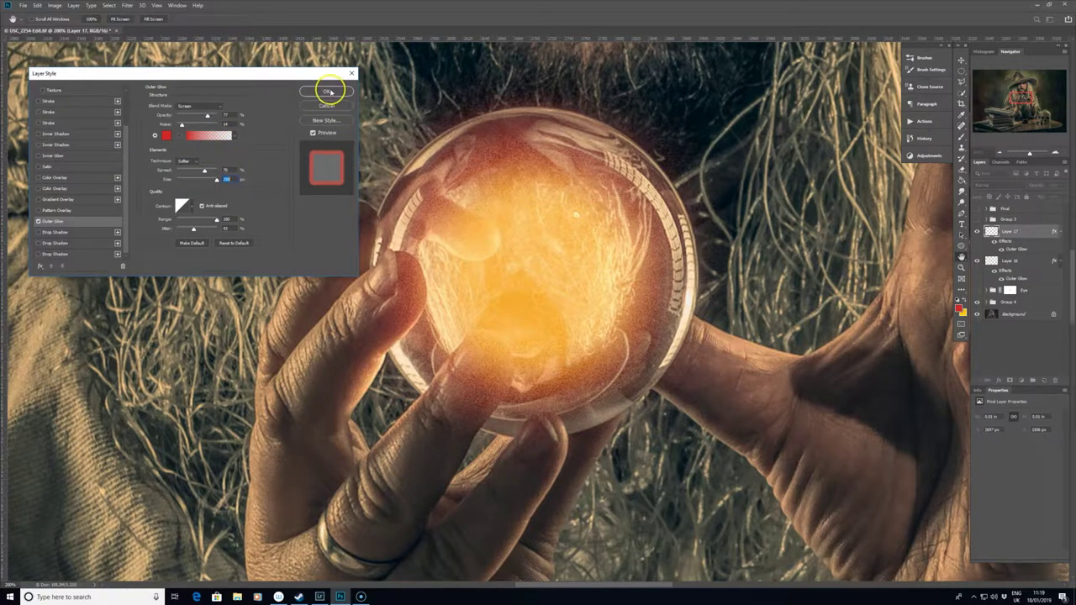
{"action": "left_click", "coordinate": [327, 90]}
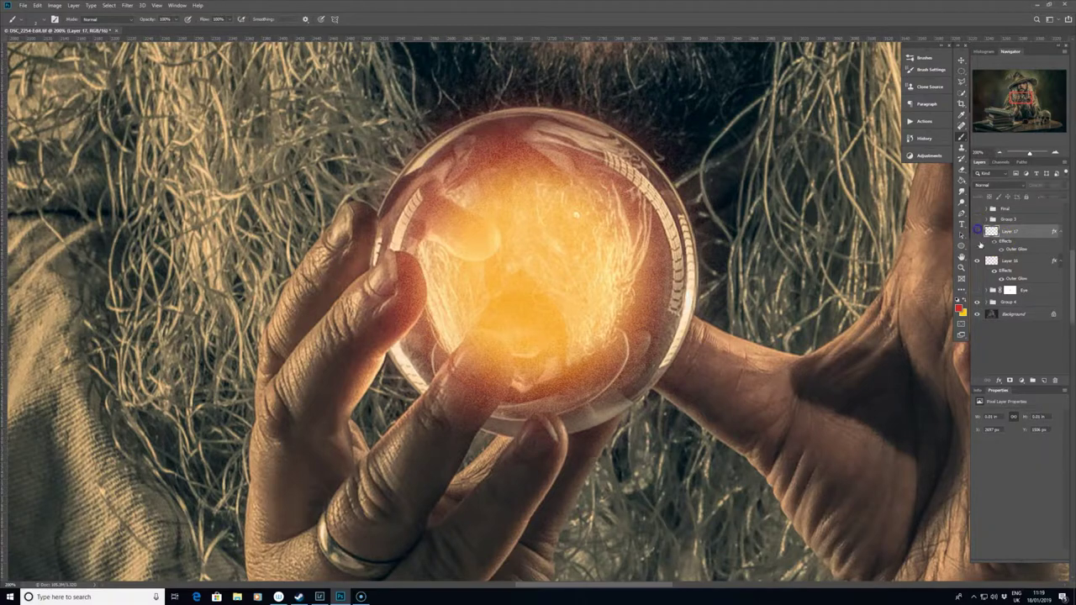
Step: Toggle Layers 17 and 16 off and back on to compare the glows
{"action": "left_click", "coordinate": [977, 231]}
{"action": "left_click", "coordinate": [977, 262]}
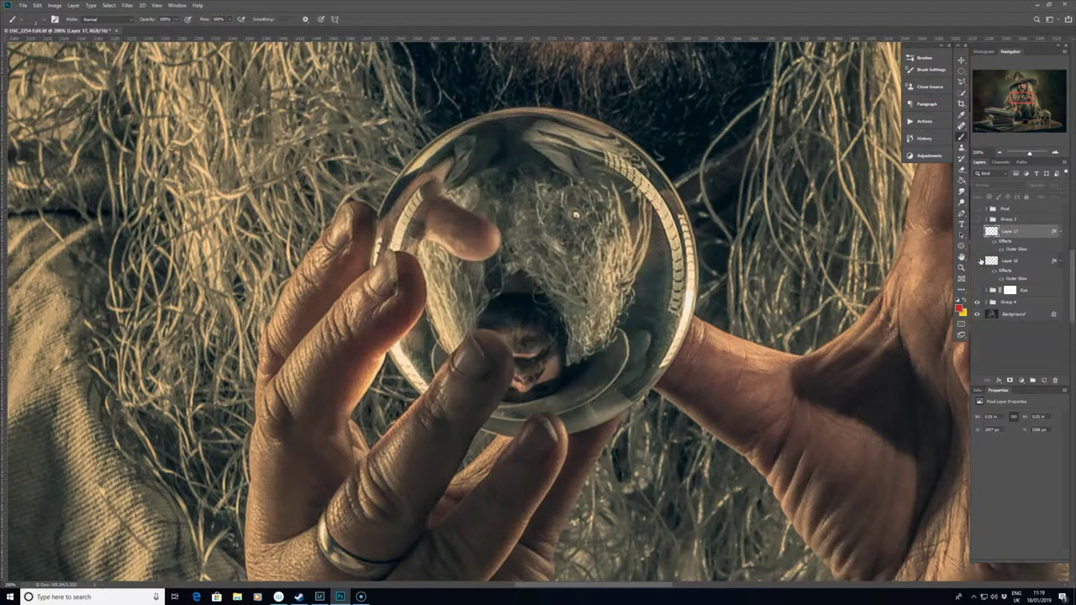
{"action": "left_click", "coordinate": [976, 230]}
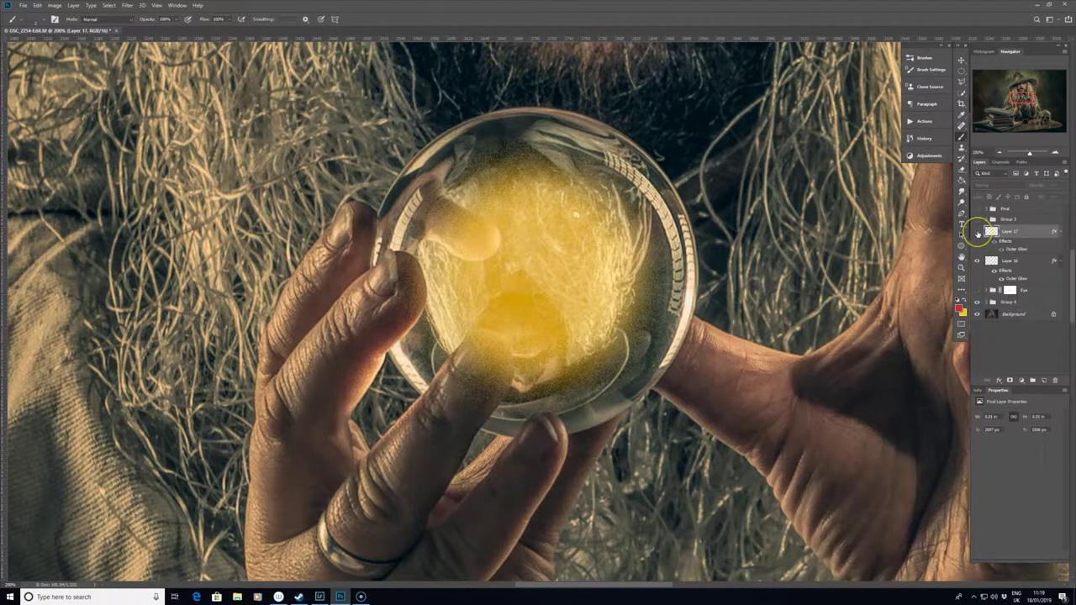
{"action": "left_click", "coordinate": [978, 233]}
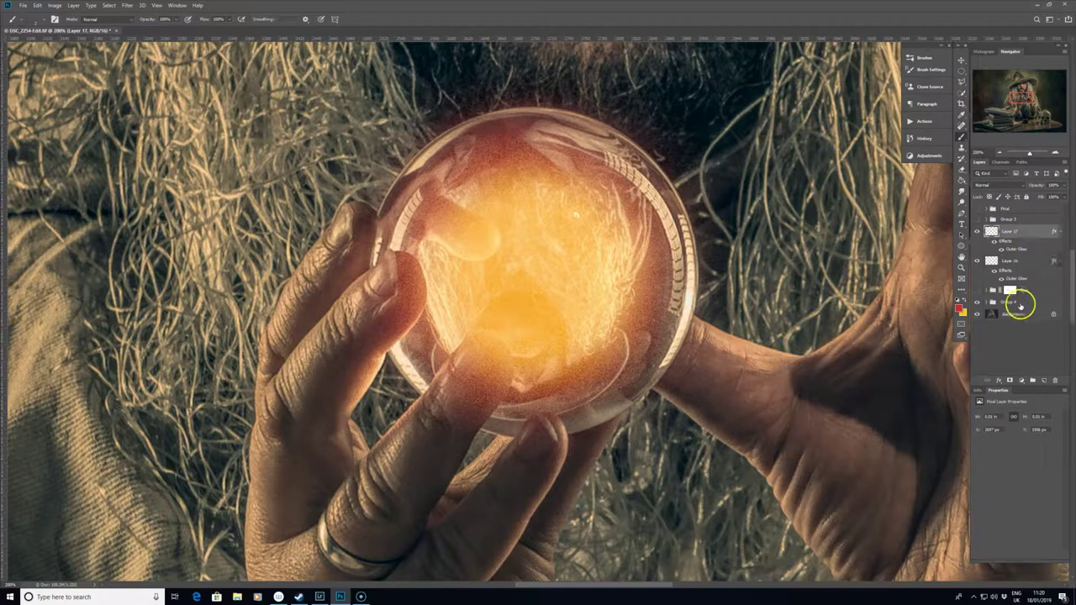
Step: On a new layer, fill a tall thin elliptical slit at the orb's centre with black
{"action": "left_click", "coordinate": [1043, 381]}
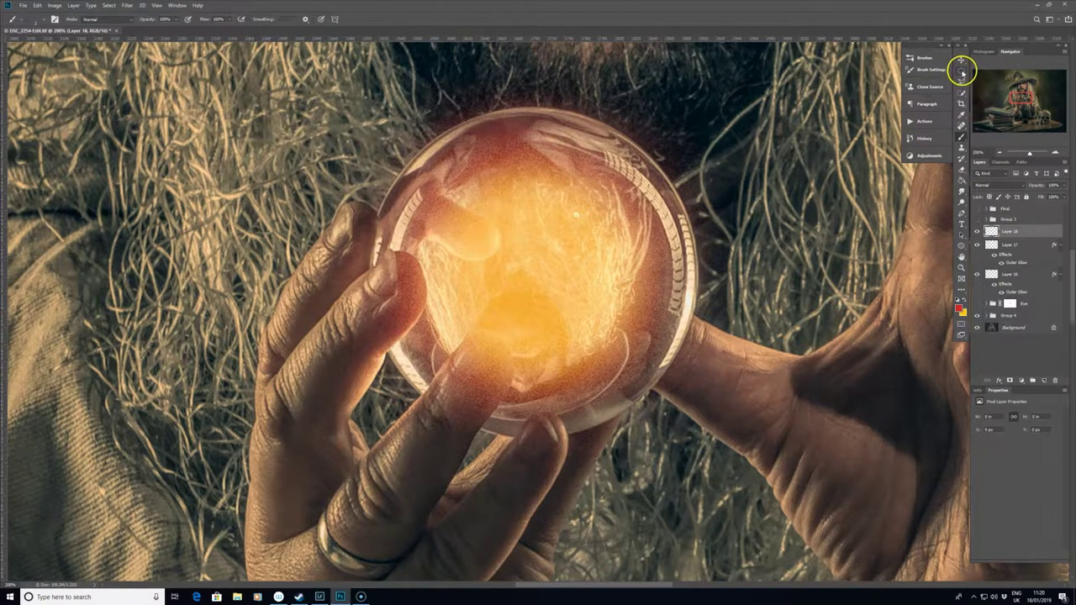
{"action": "left_click", "coordinate": [963, 73]}
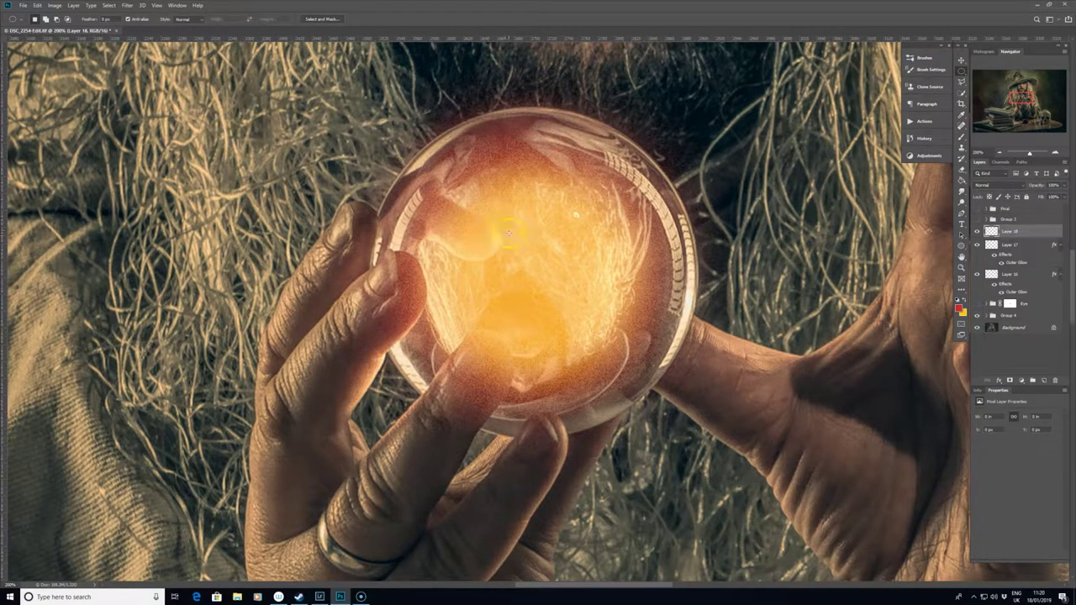
{"action": "left_click_drag", "start_coordinate": [520, 221], "coordinate": [534, 327]}
{"action": "left_click_drag", "start_coordinate": [535, 326], "coordinate": [537, 322]}
{"action": "left_click_drag", "start_coordinate": [537, 322], "coordinate": [537, 322]}
{"action": "left_click", "coordinate": [962, 179]}
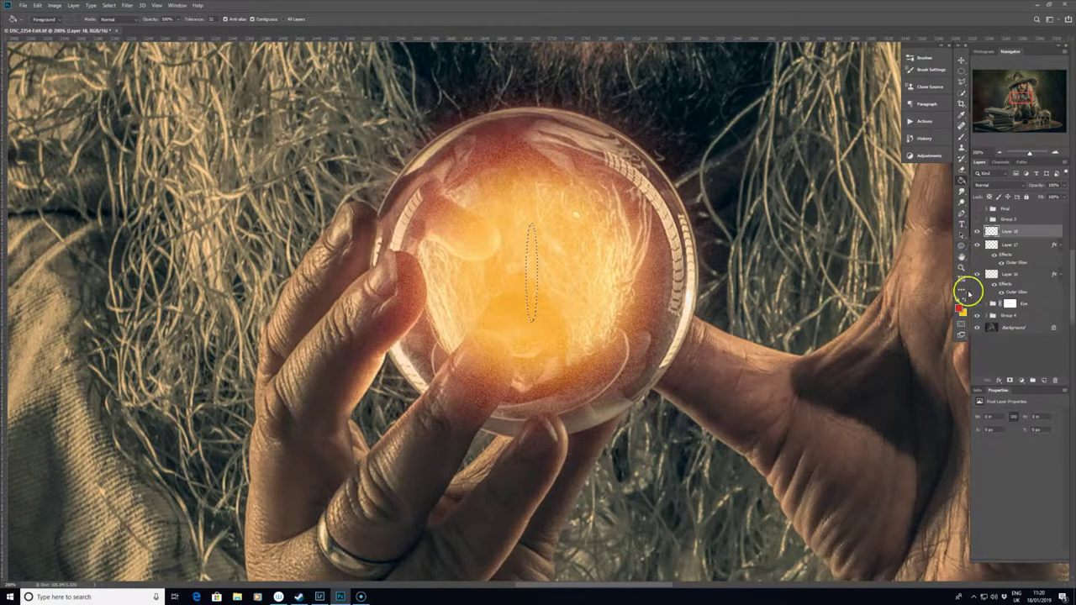
{"action": "left_click", "coordinate": [530, 270]}
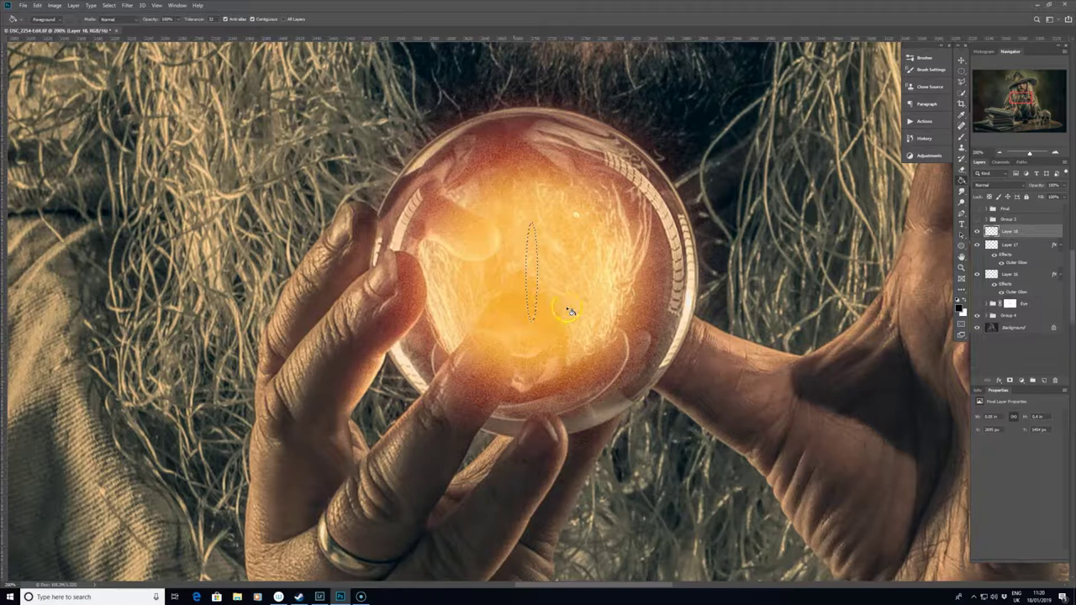
{"action": "key", "text": "alt+BackSpace"}
{"action": "key", "text": "ctrl+d"}
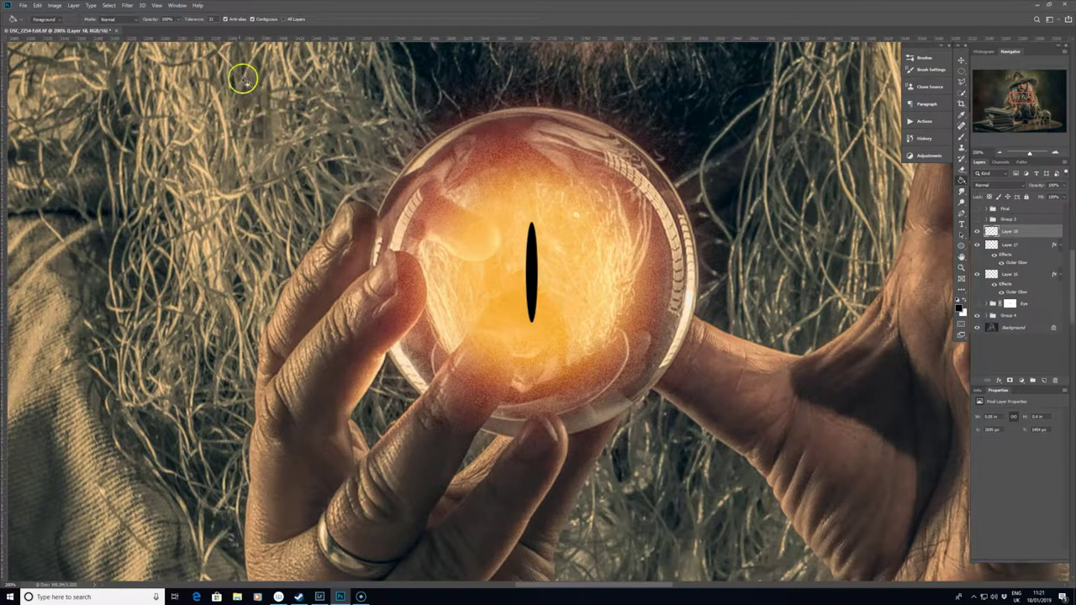
Step: Soften the slit with Gaussian Blur and rename the layer Pupil
{"action": "left_click", "coordinate": [127, 5]}
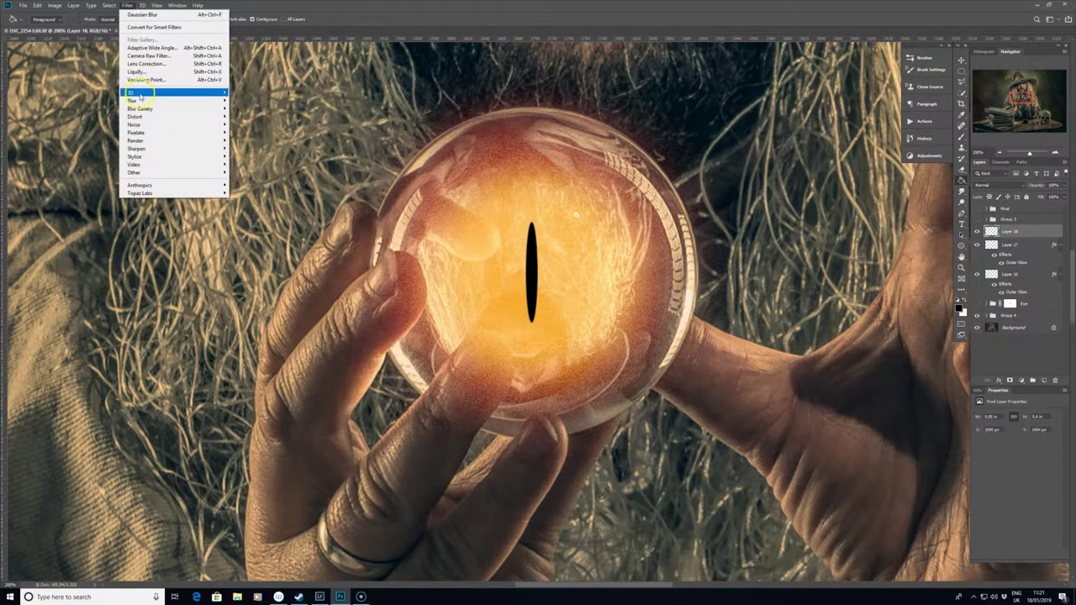
{"action": "mouse_move", "coordinate": [141, 100]}
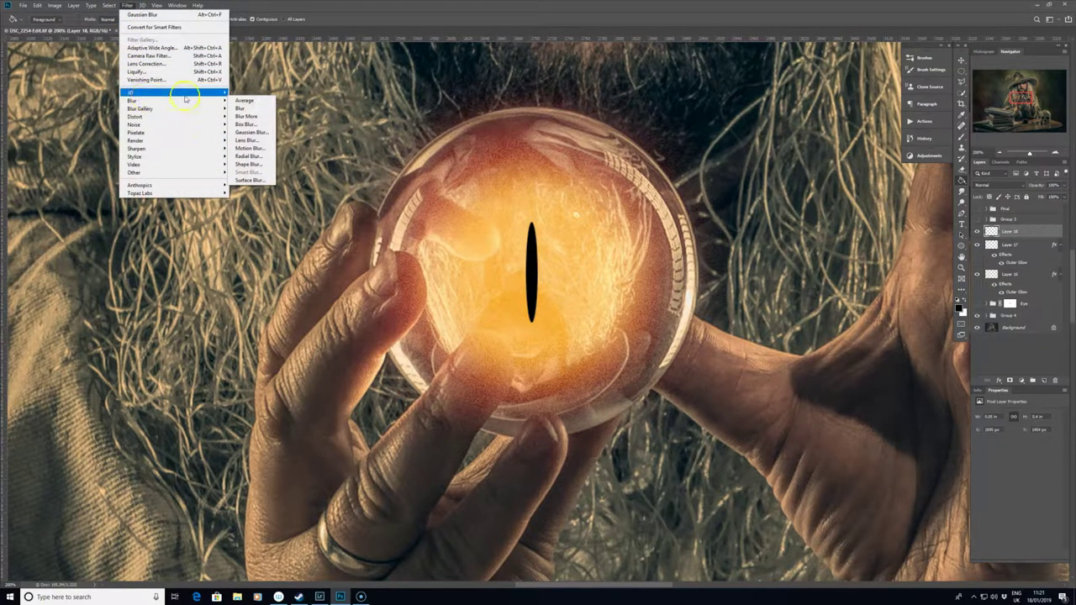
{"action": "left_click", "coordinate": [245, 130]}
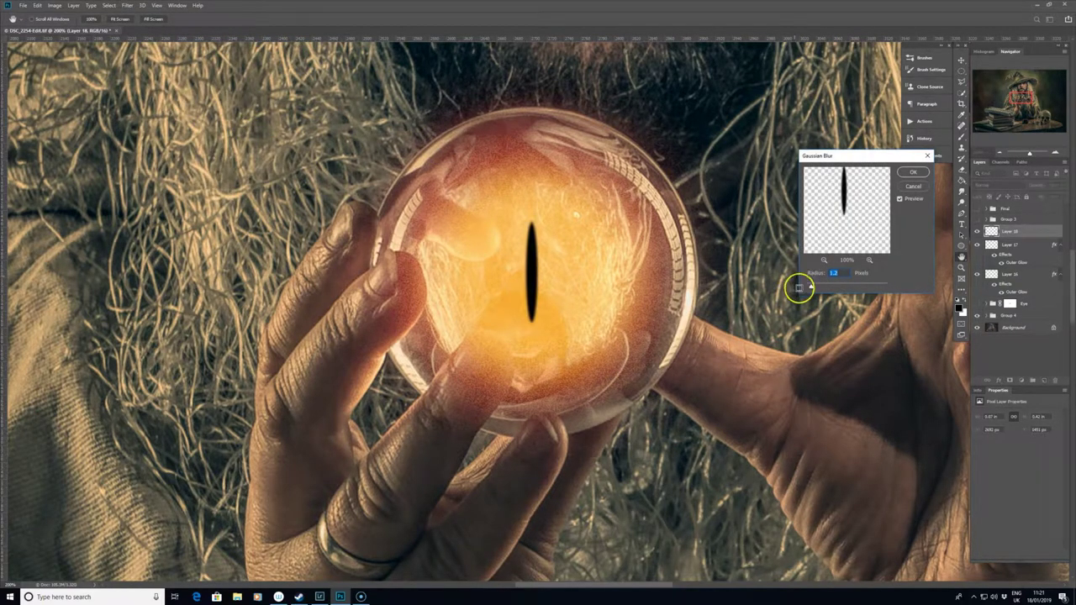
{"action": "left_click", "coordinate": [913, 171]}
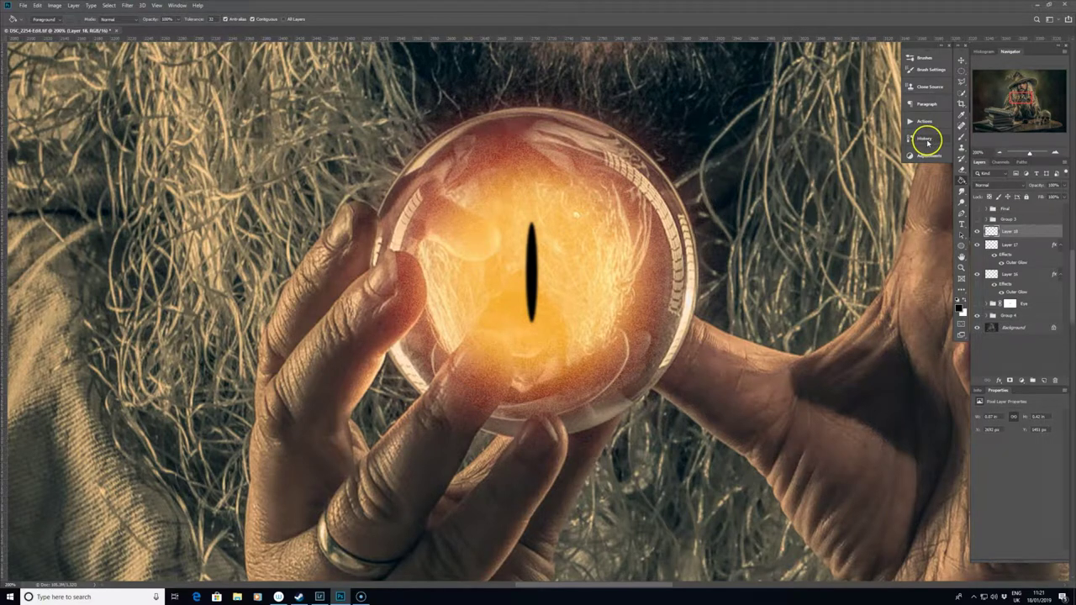
{"action": "double_click", "coordinate": [1013, 231]}
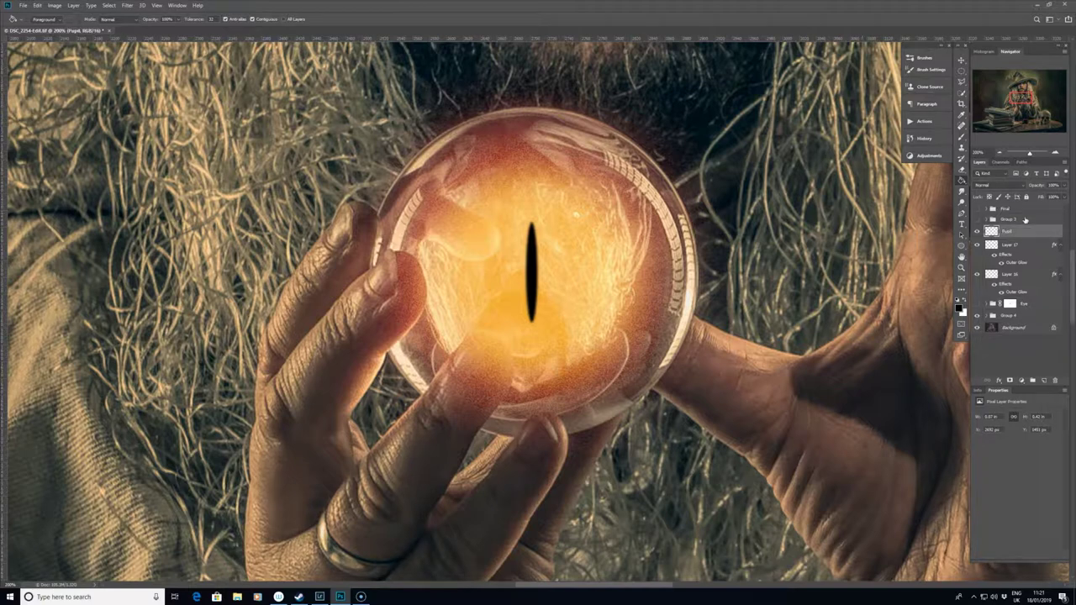
Step: Add Layer 18 above Pupil, try a flattened brush streak right of the pupil, then undo it
{"action": "left_click", "coordinate": [1042, 381]}
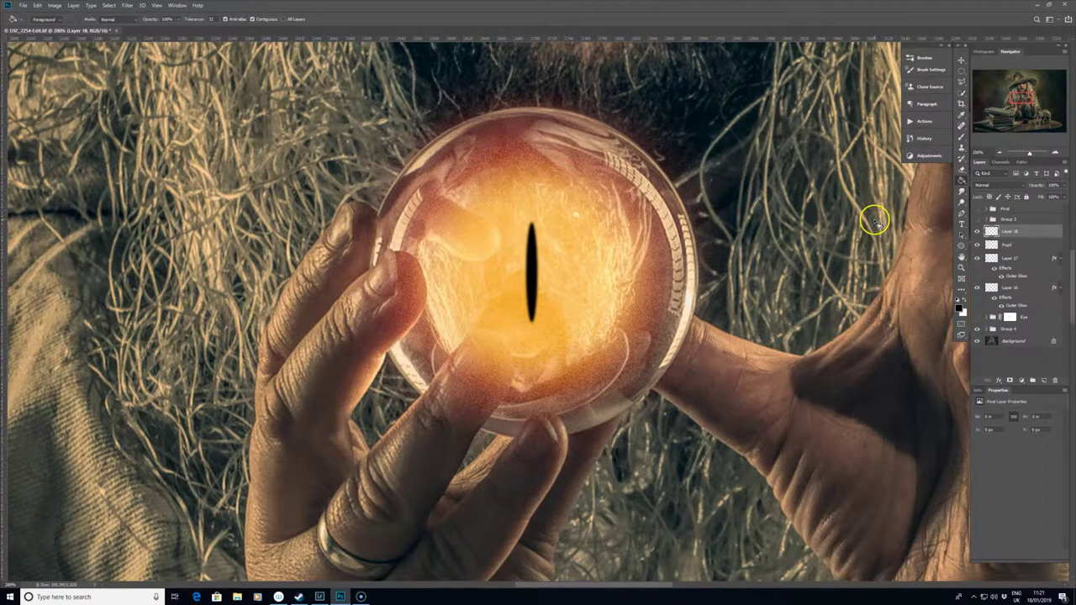
{"action": "left_click", "coordinate": [963, 139]}
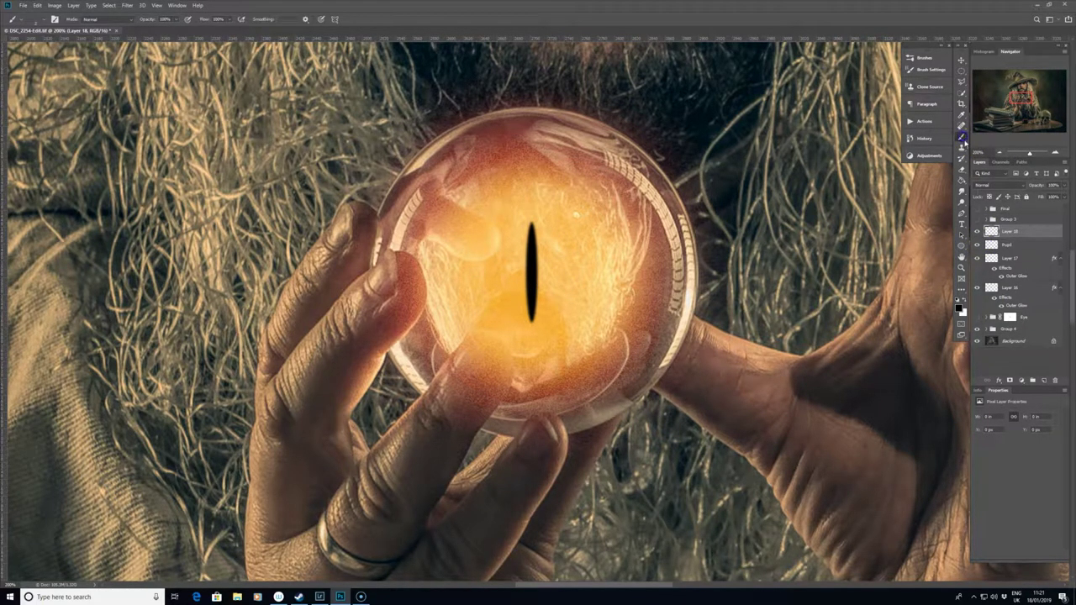
{"action": "left_click", "coordinate": [930, 73]}
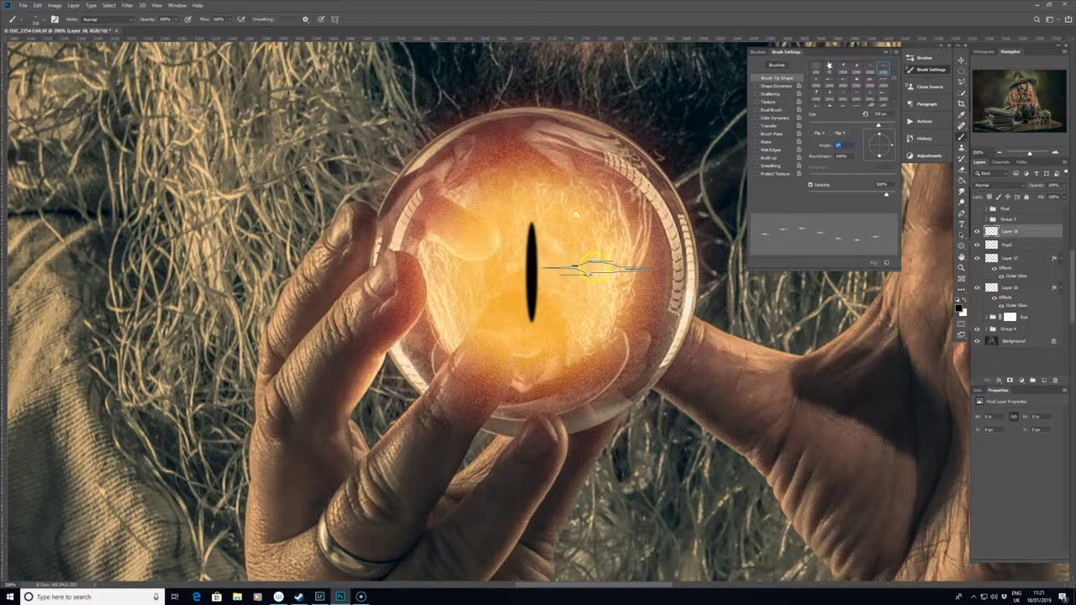
{"action": "left_click", "coordinate": [597, 269]}
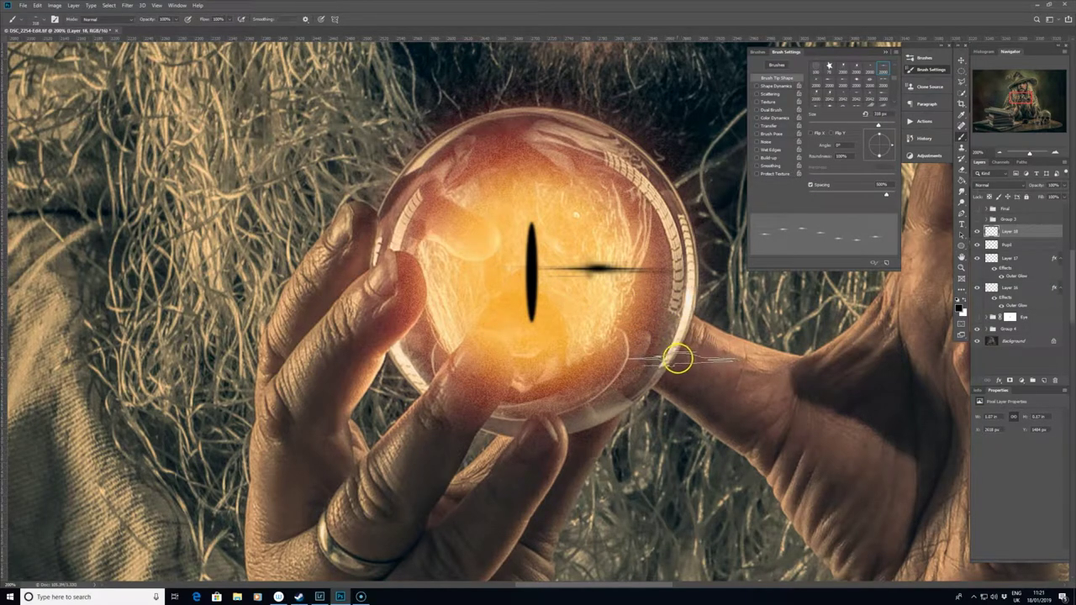
{"action": "key", "text": "ctrl+z"}
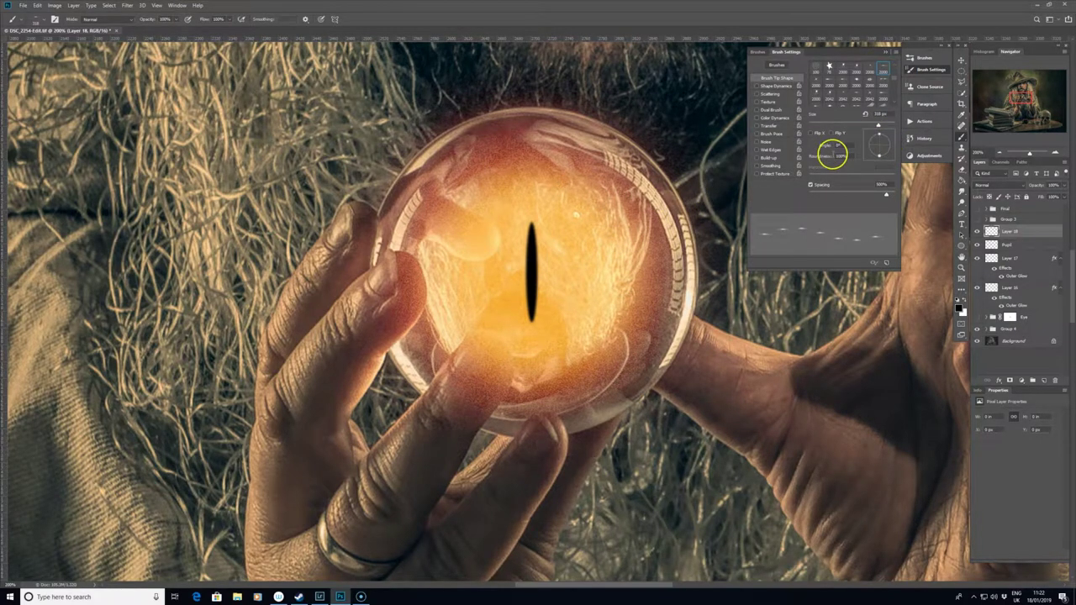
Step: Shrink the brush and stamp dark rays right of and diagonally below-left of the pupil
{"action": "key", "text": "bracketleft"}
{"action": "key", "text": "bracketleft"}
{"action": "key", "text": "bracketleft"}
{"action": "key", "text": "bracketleft"}
{"action": "left_click", "coordinate": [595, 270]}
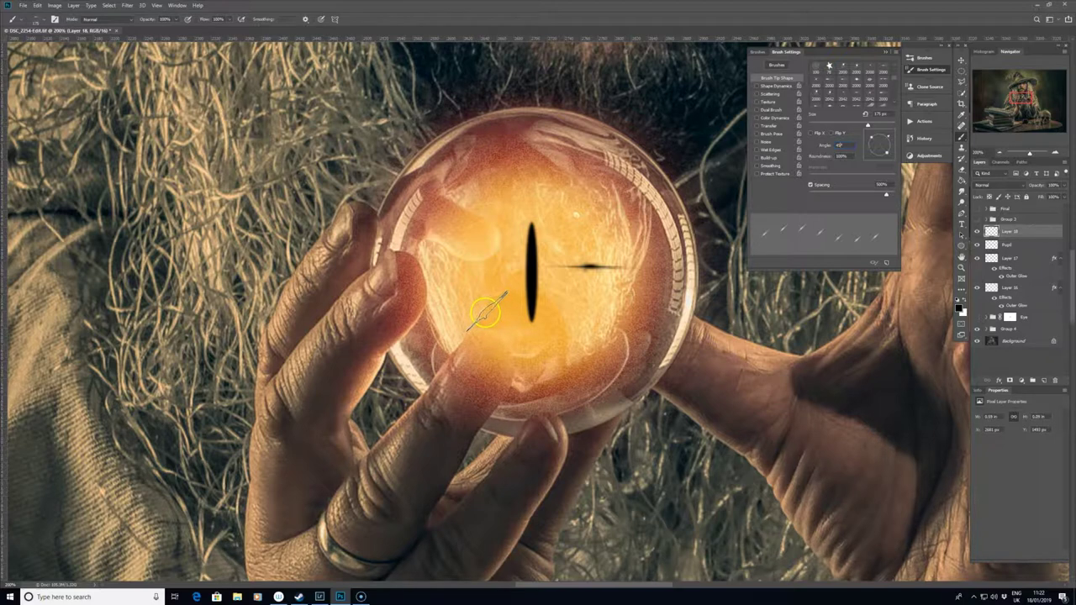
{"action": "left_click", "coordinate": [492, 302]}
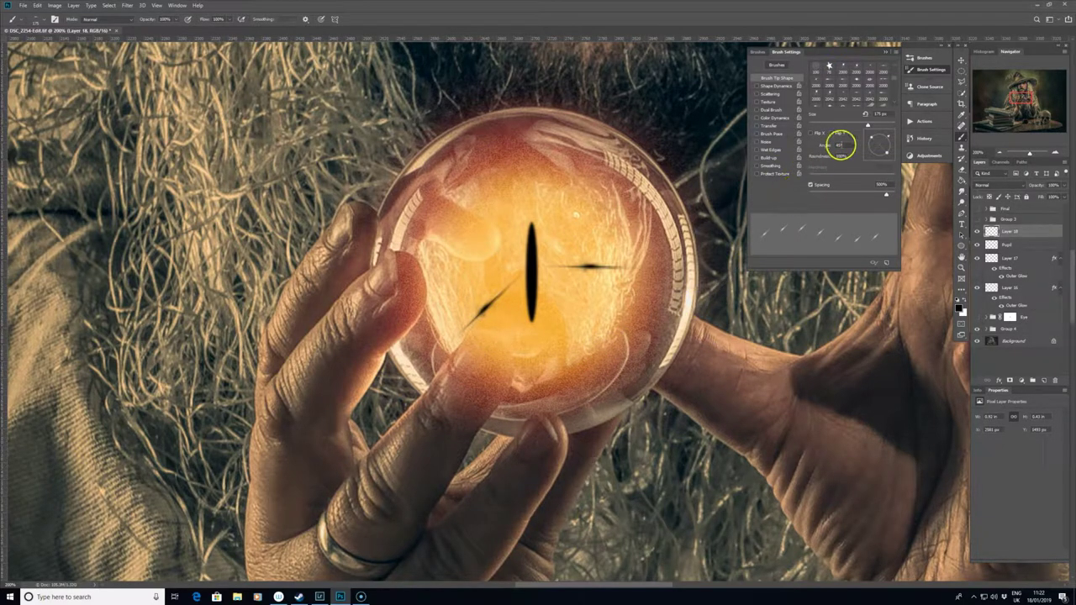
{"action": "left_click", "coordinate": [839, 144]}
{"action": "left_click", "coordinate": [504, 294]}
Step: Stamp dark spikes below and left of the pupil, changing the brush angle between them
{"action": "left_click", "coordinate": [531, 365]}
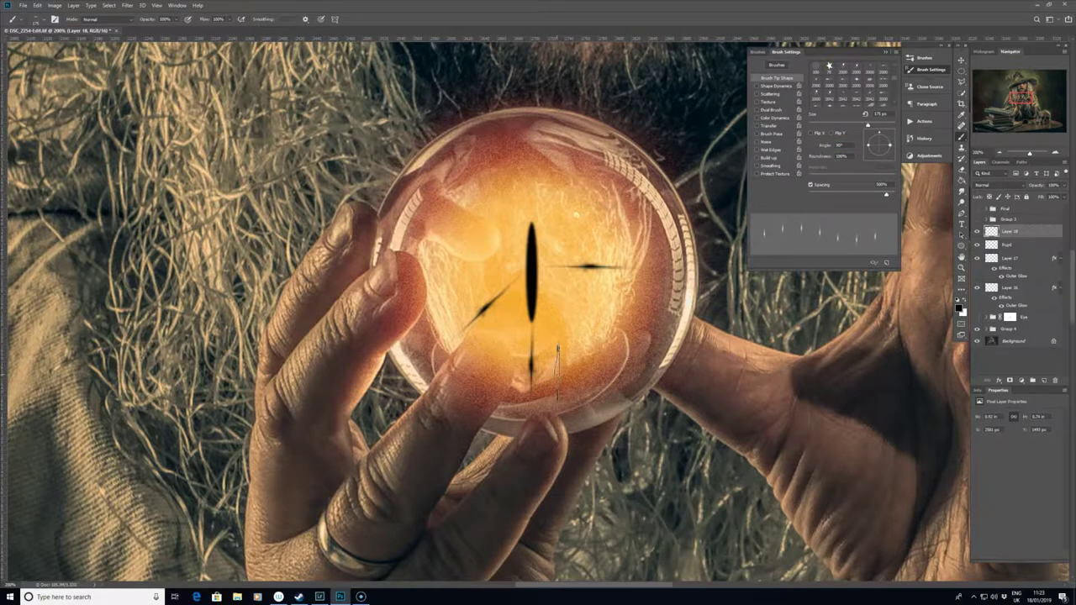
{"action": "left_click", "coordinate": [840, 145]}
{"action": "left_click", "coordinate": [475, 265]}
{"action": "left_click", "coordinate": [474, 265]}
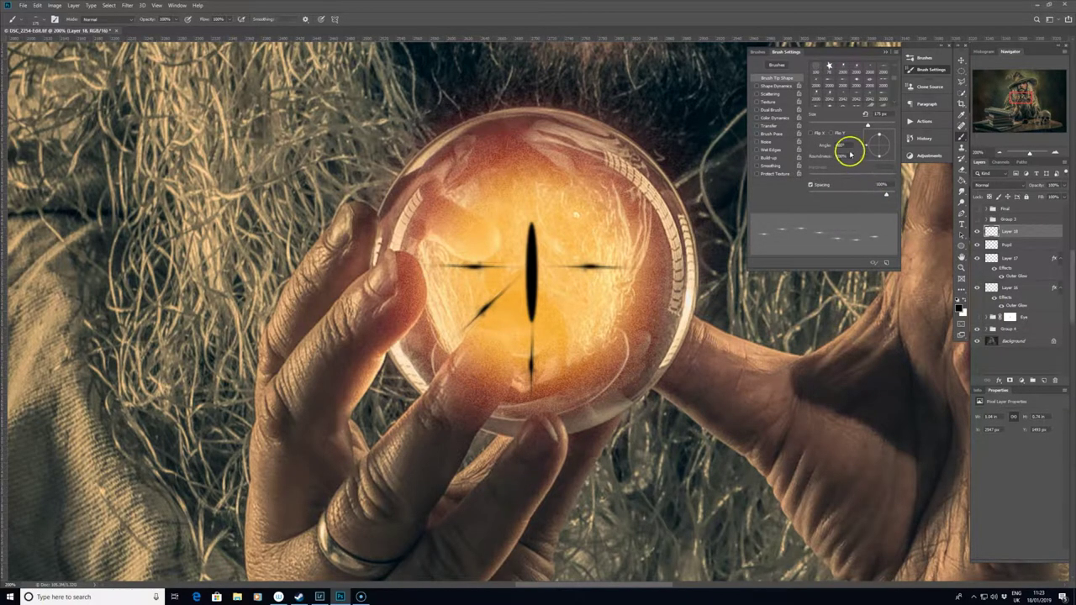
{"action": "left_click", "coordinate": [843, 150]}
{"action": "left_click", "coordinate": [578, 232]}
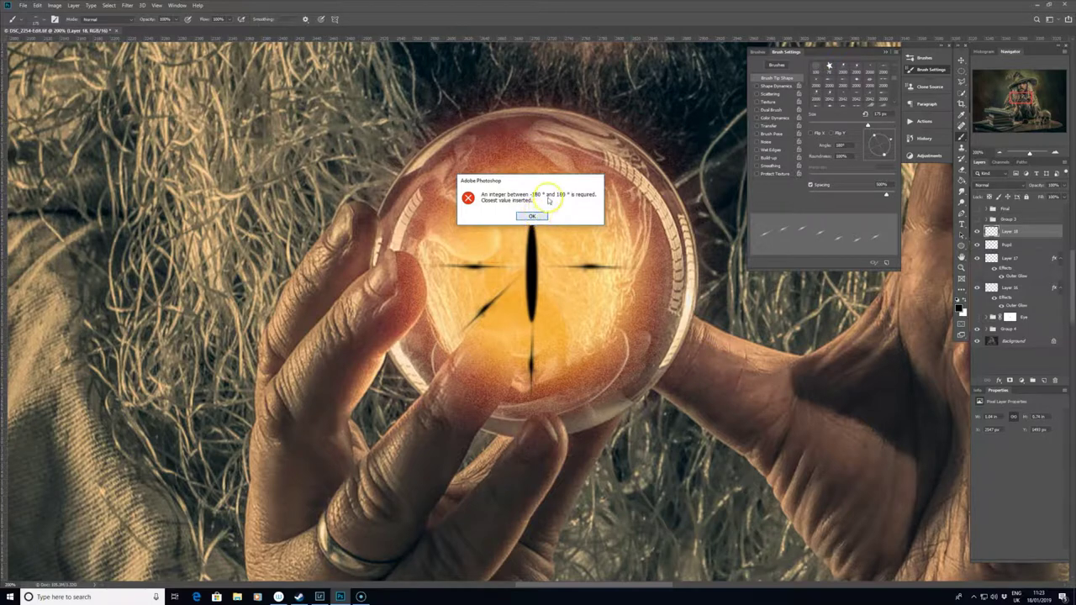
Step: Re-angle the brush tip and stamp dark spikes lower-right of and above the pupil
{"action": "left_click", "coordinate": [533, 217]}
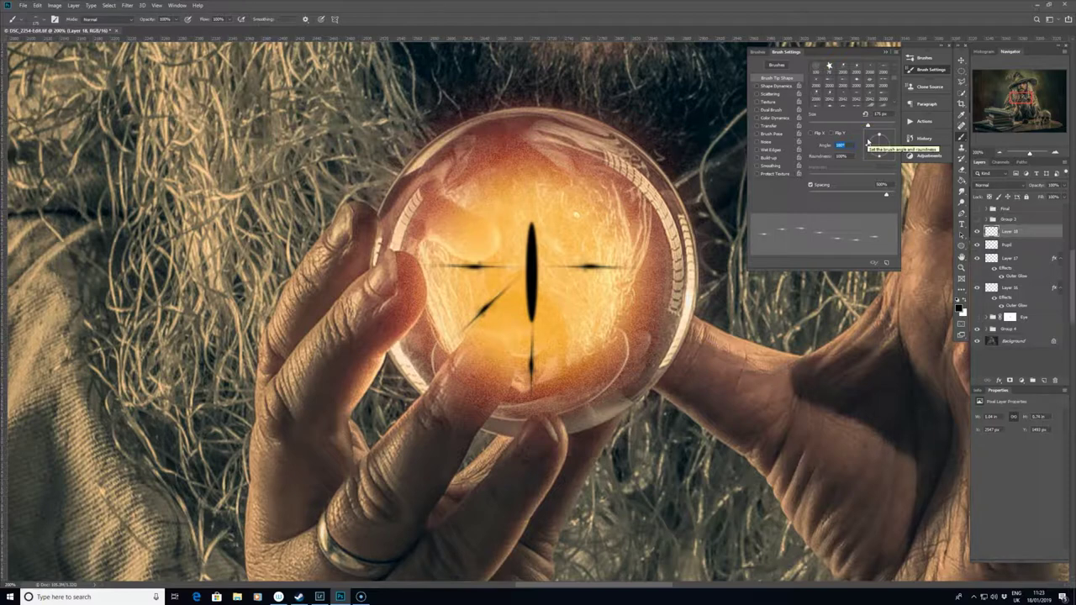
{"action": "left_click", "coordinate": [868, 142]}
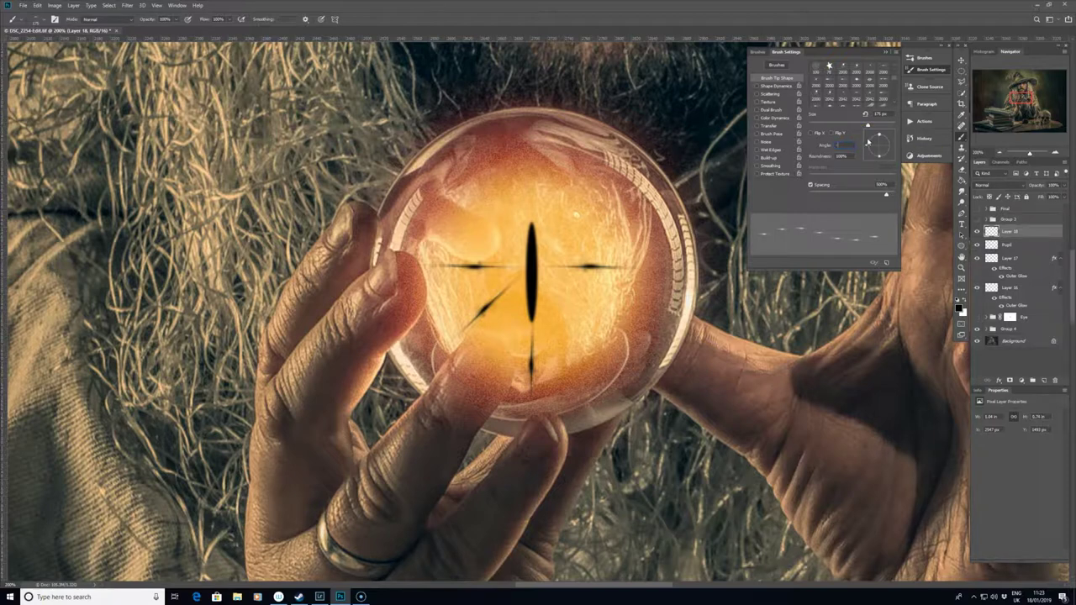
{"action": "left_click", "coordinate": [573, 300]}
{"action": "left_click", "coordinate": [568, 300]}
{"action": "left_click", "coordinate": [850, 150]}
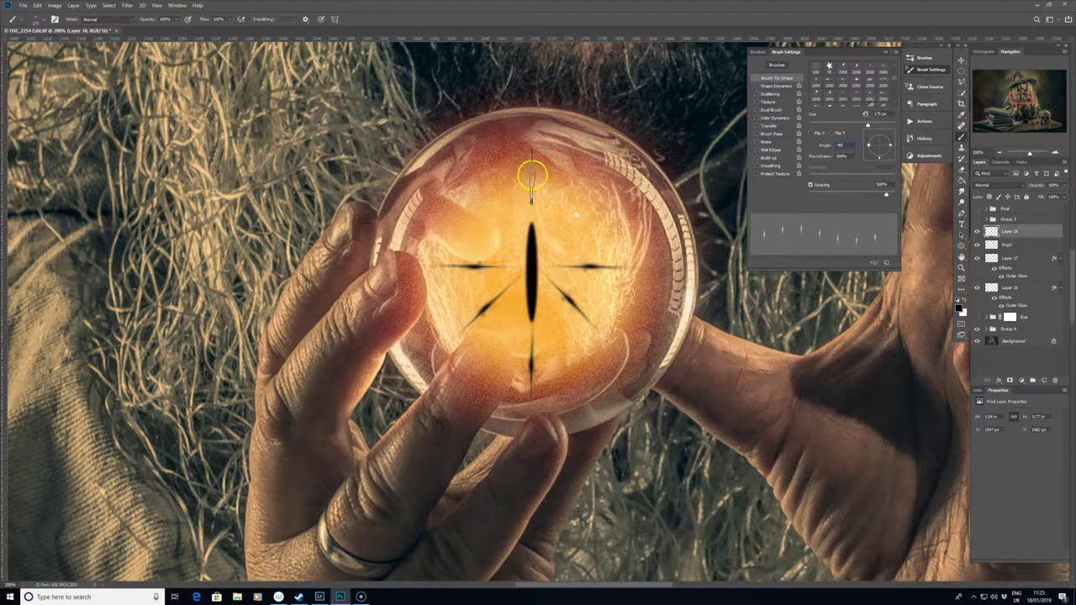
{"action": "left_click", "coordinate": [531, 177]}
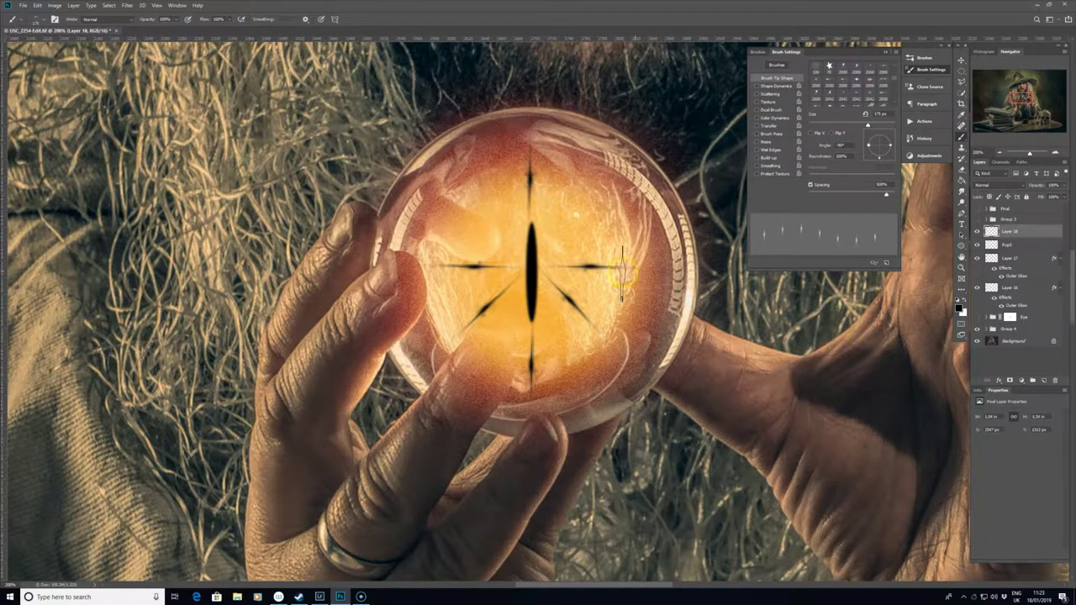
Step: Set new brush angles and stamp diagonal rays at the eye's upper-left and upper-right
{"action": "left_click", "coordinate": [843, 145]}
{"action": "type", "text": "0"}
{"action": "left_click", "coordinate": [843, 145]}
{"action": "left_click", "coordinate": [484, 213]}
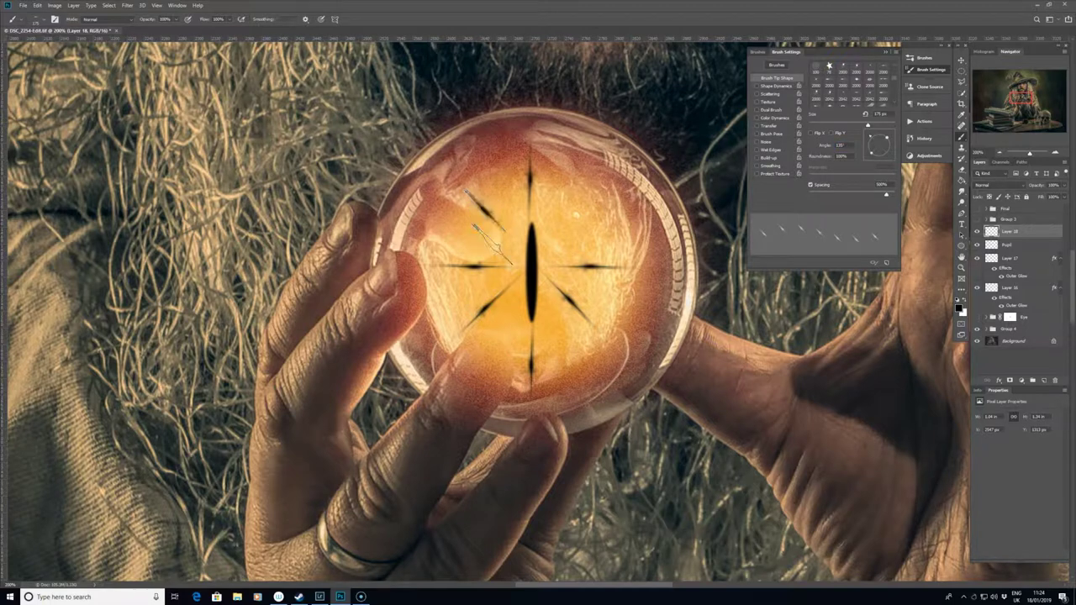
{"action": "left_click", "coordinate": [842, 158]}
{"action": "left_click", "coordinate": [577, 211]}
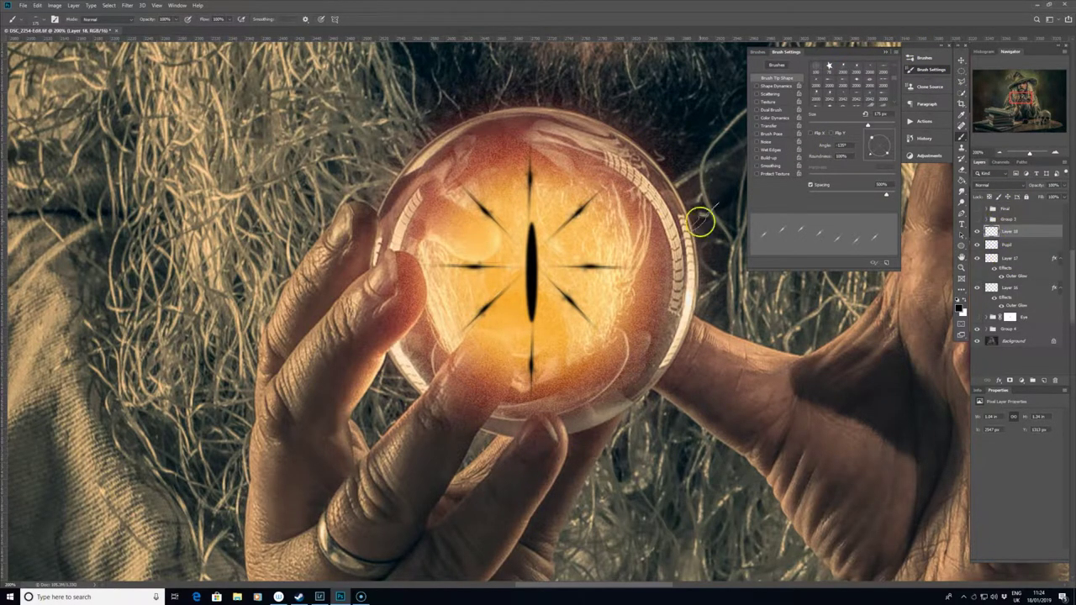
Step: Apply a Gaussian Blur of about 3.4 px to Layer 18's rays and close Brush Settings
{"action": "left_click", "coordinate": [126, 5]}
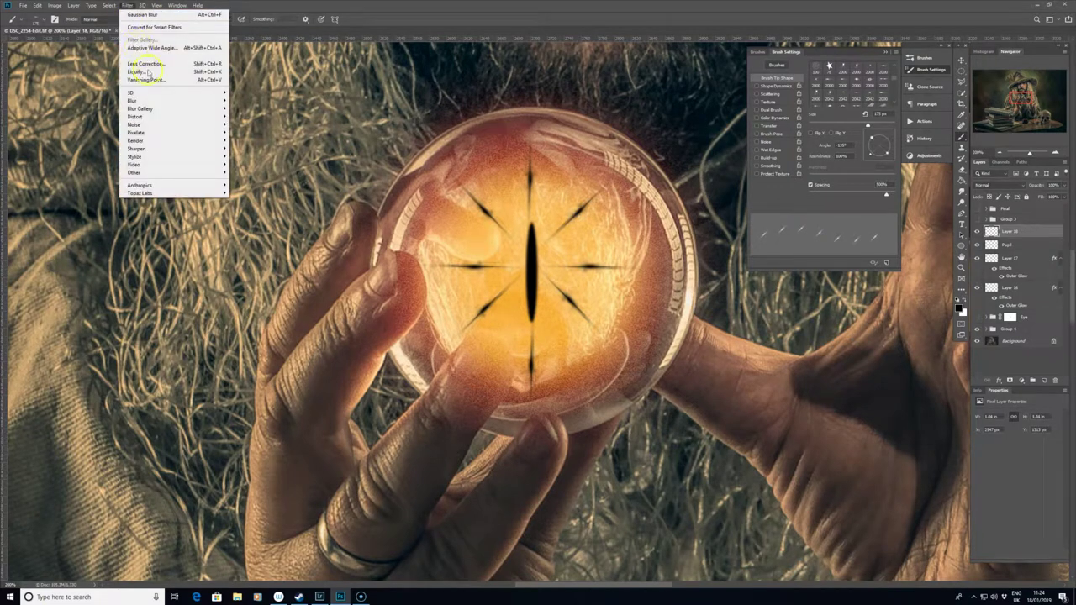
{"action": "mouse_move", "coordinate": [154, 103]}
{"action": "left_click", "coordinate": [104, 134]}
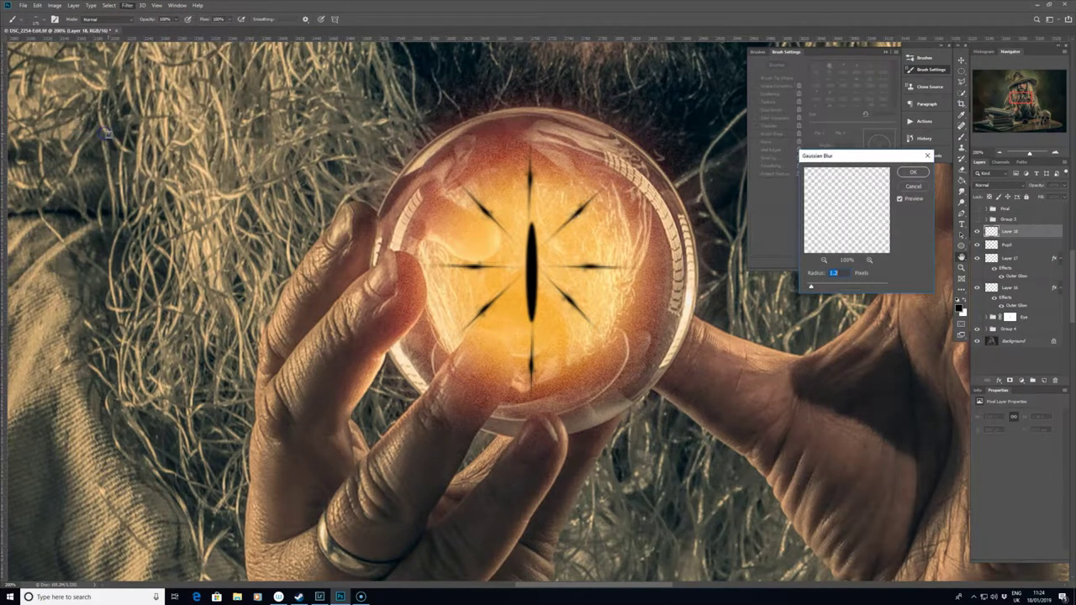
{"action": "left_click_drag", "start_coordinate": [826, 287], "coordinate": [815, 288]}
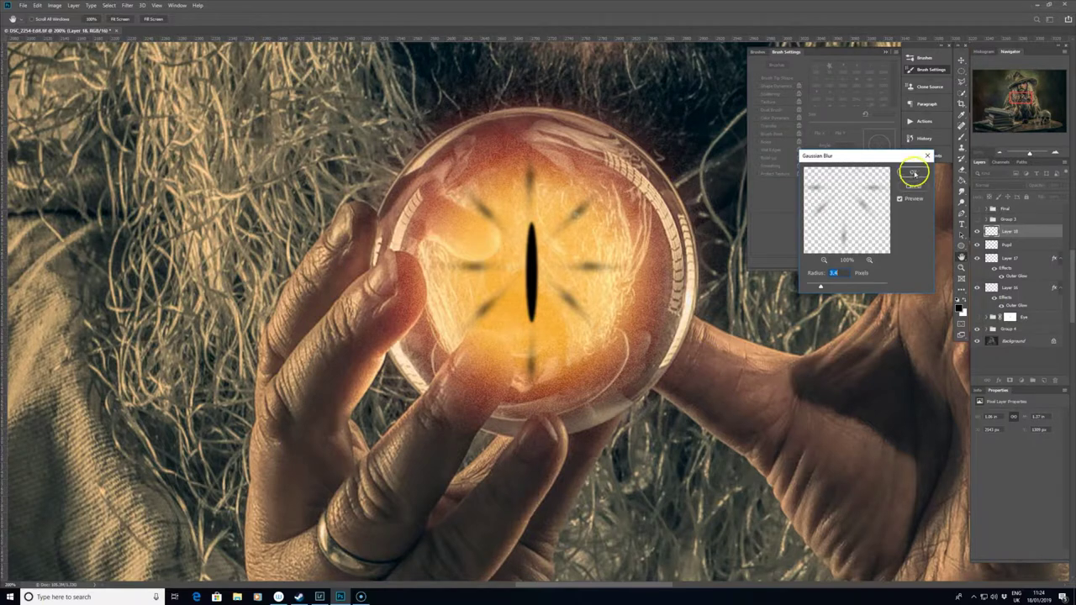
{"action": "left_click", "coordinate": [913, 173]}
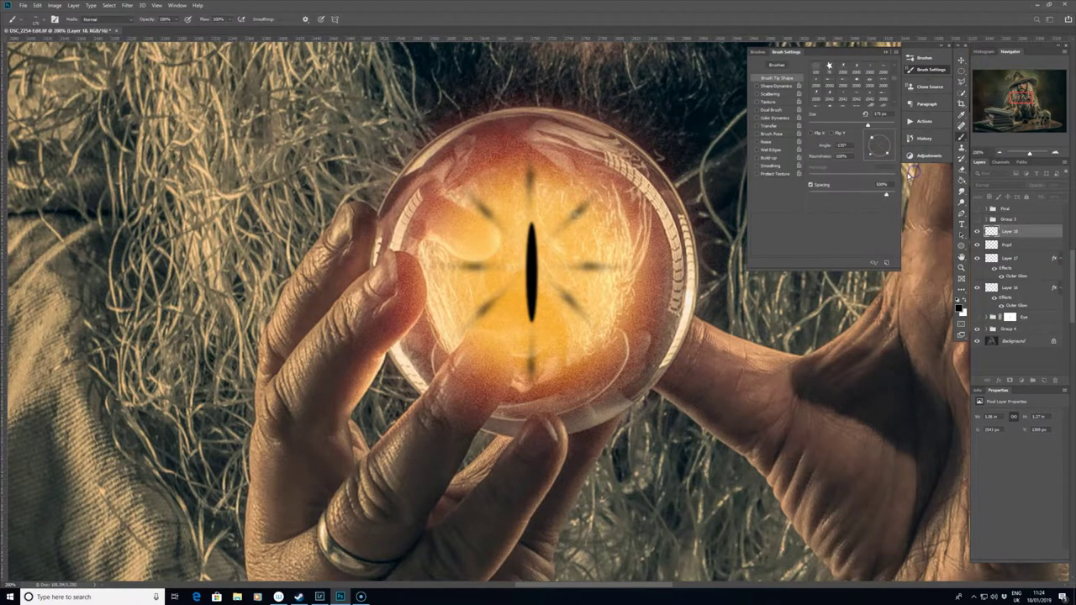
{"action": "left_click", "coordinate": [885, 52]}
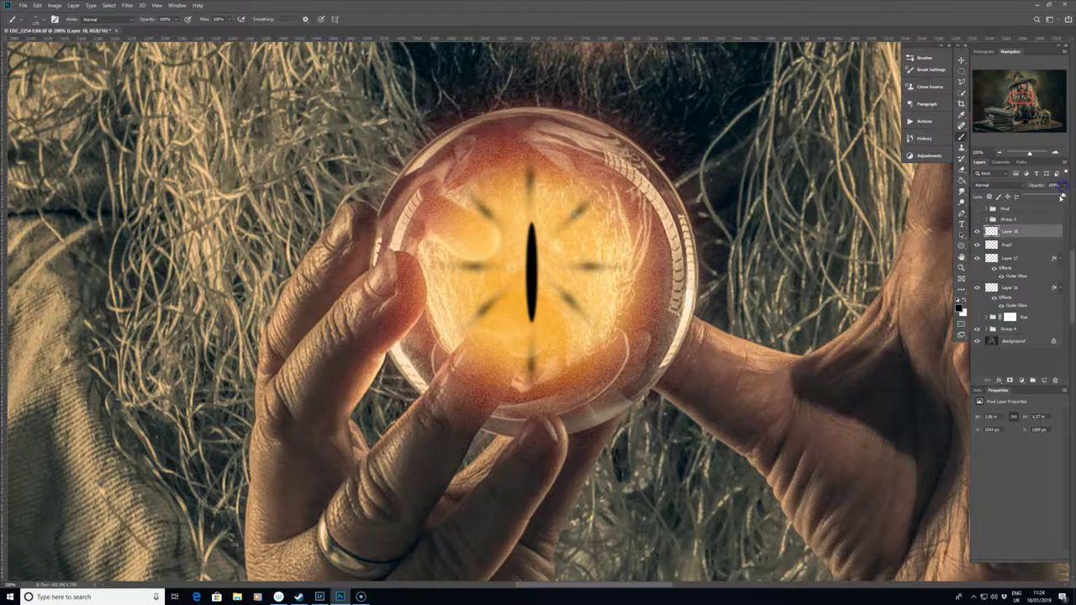
Step: Lower Layer 18's opacity to about 17%, checking the whole image before zooming back onto the orb
{"action": "mouse_move", "coordinate": [1062, 196]}
{"action": "left_mouse_down"}
{"action": "mouse_move", "coordinate": [1036, 198]}
{"action": "mouse_move", "coordinate": [1063, 194]}
{"action": "left_mouse_up"}
{"action": "left_click_drag", "start_coordinate": [1036, 197], "coordinate": [1045, 198]}
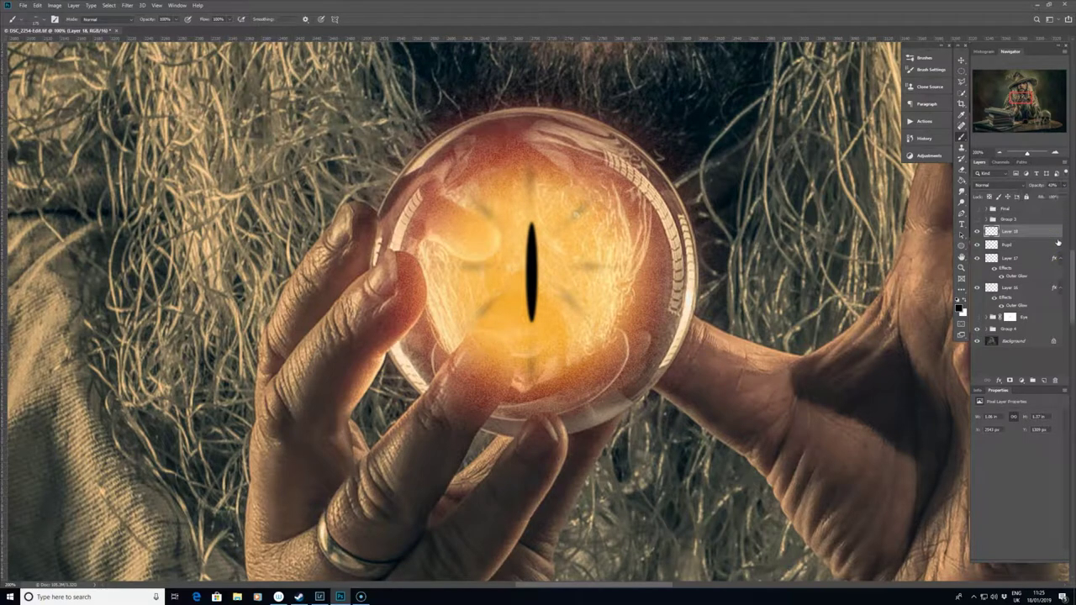
{"action": "key", "text": "ctrl+minus"}
{"action": "key", "text": "ctrl+minus"}
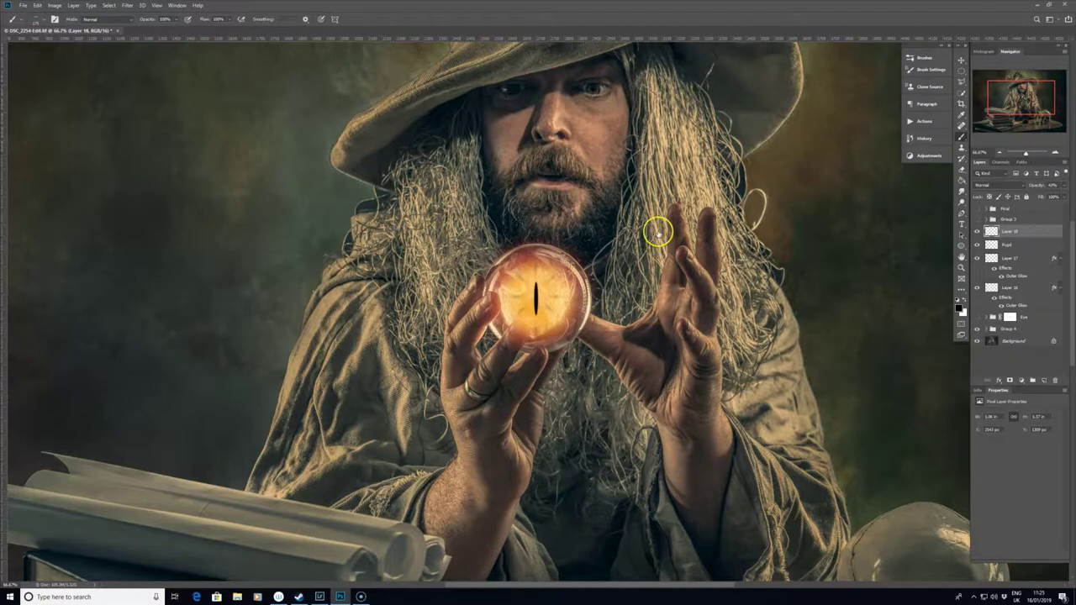
{"action": "left_click_drag", "start_coordinate": [1042, 182], "coordinate": [1049, 189]}
{"action": "mouse_move", "coordinate": [976, 244]}
{"action": "left_mouse_down"}
{"action": "mouse_move", "coordinate": [972, 228]}
{"action": "mouse_move", "coordinate": [982, 237]}
{"action": "left_mouse_up"}
{"action": "key", "text": "ctrl+plus"}
{"action": "key", "text": "ctrl+plus"}
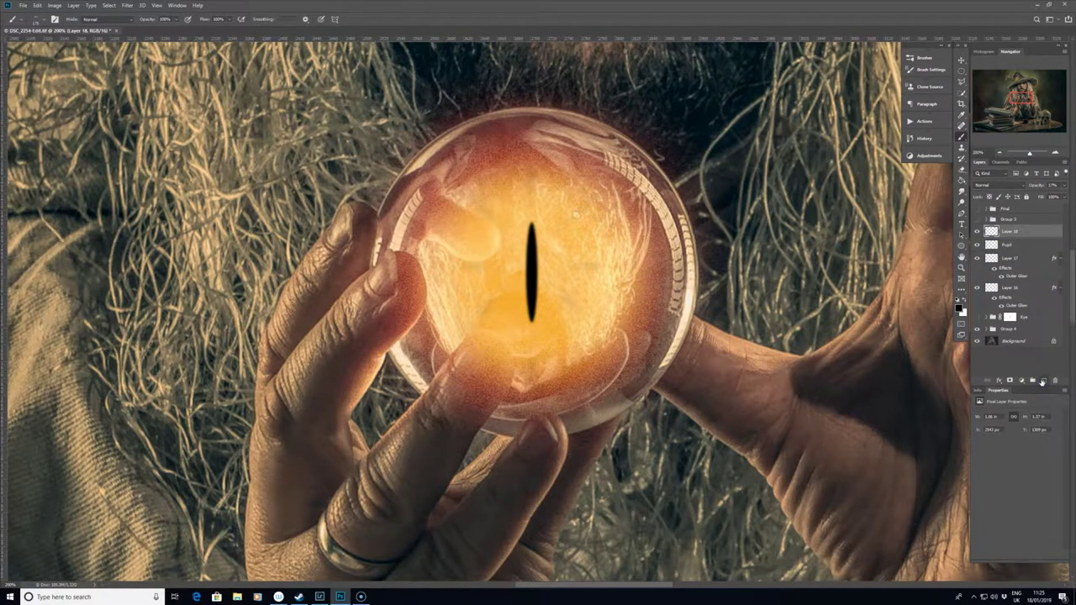
Step: Add a new Layer 19 above the rays and choose a textured stroke brush tip
{"action": "left_click", "coordinate": [1042, 380]}
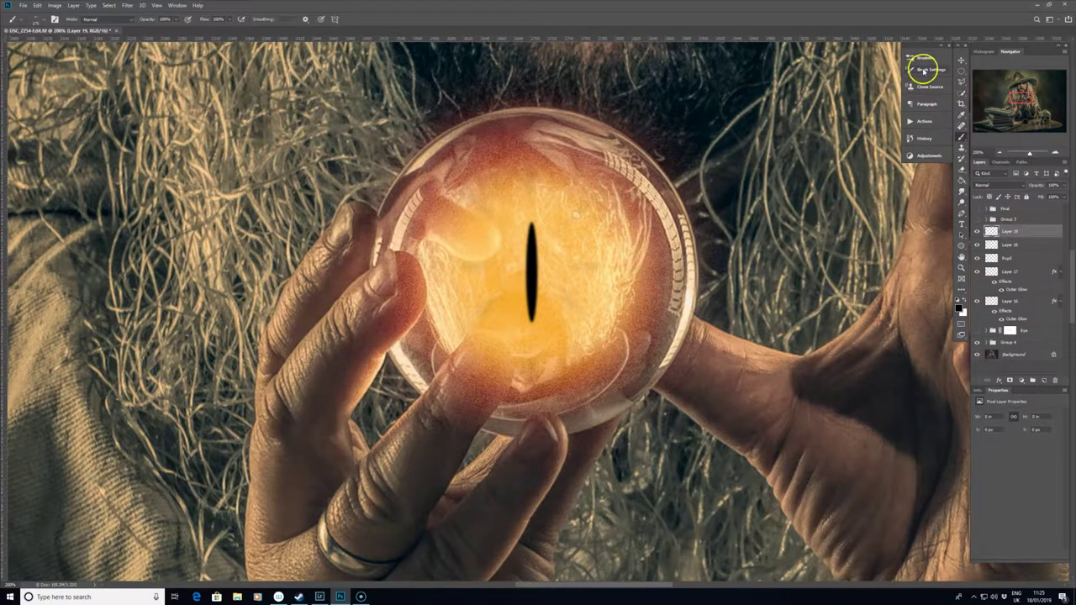
{"action": "left_click", "coordinate": [922, 70]}
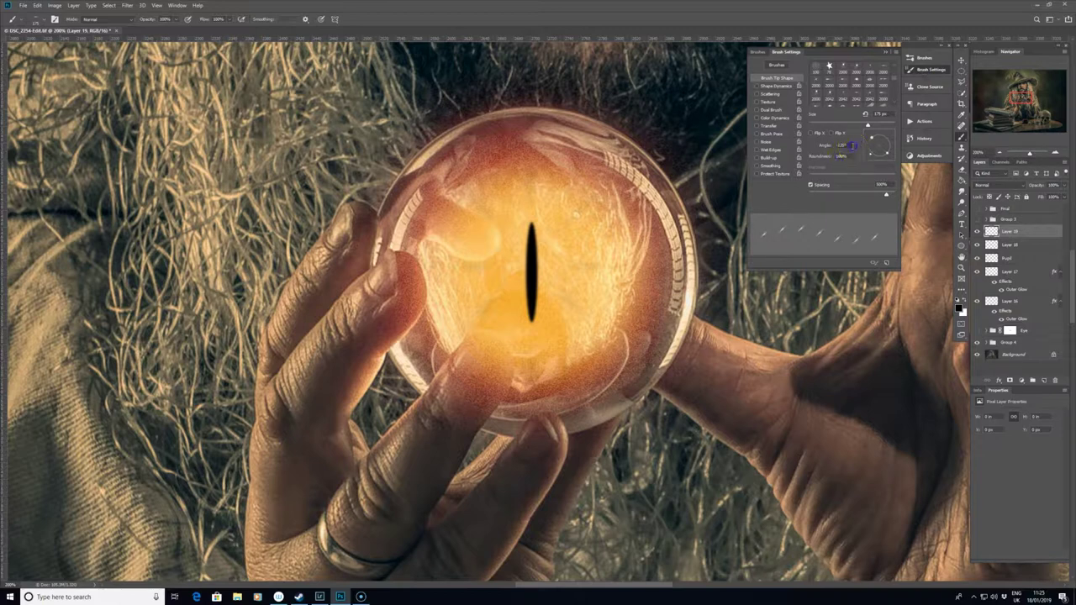
{"action": "left_click", "coordinate": [887, 105]}
{"action": "scroll", "coordinate": [892, 78], "scroll_direction": "down", "scroll_amount": 5}
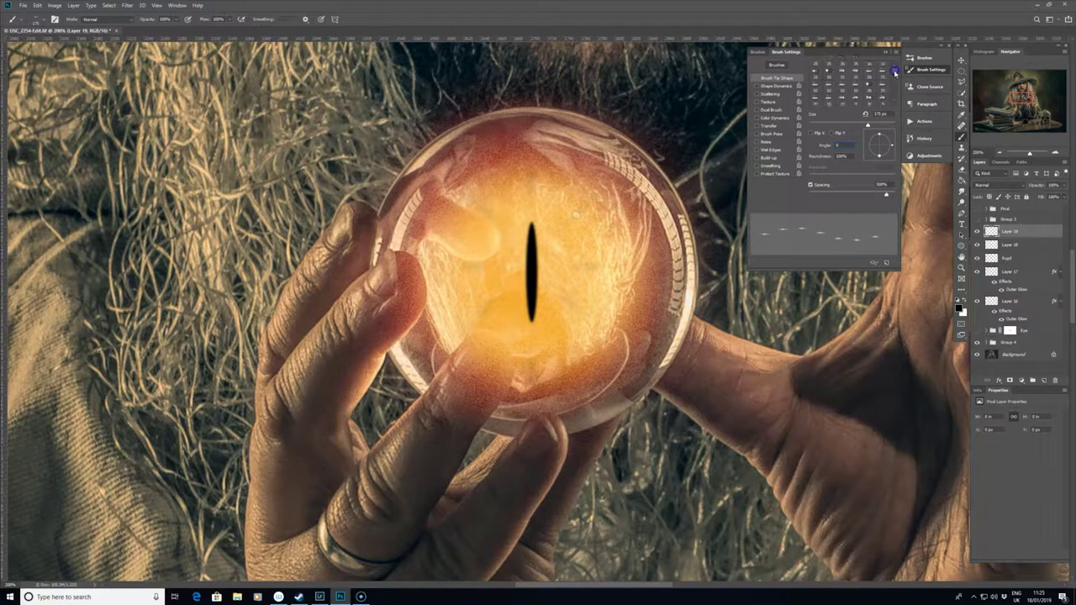
{"action": "scroll", "coordinate": [894, 74], "scroll_direction": "down", "scroll_amount": 2}
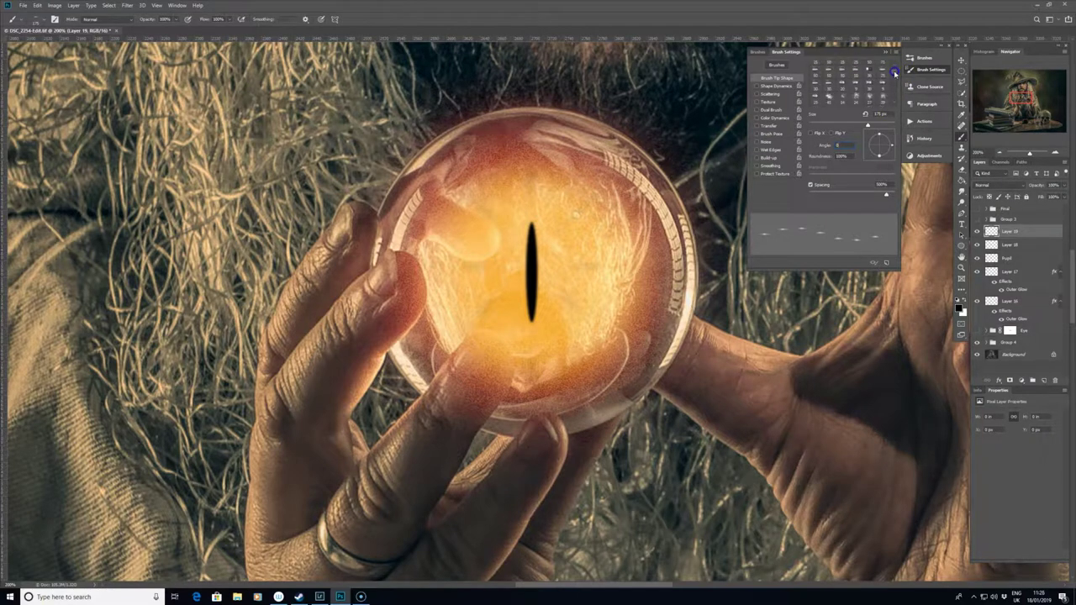
{"action": "left_click", "coordinate": [830, 98]}
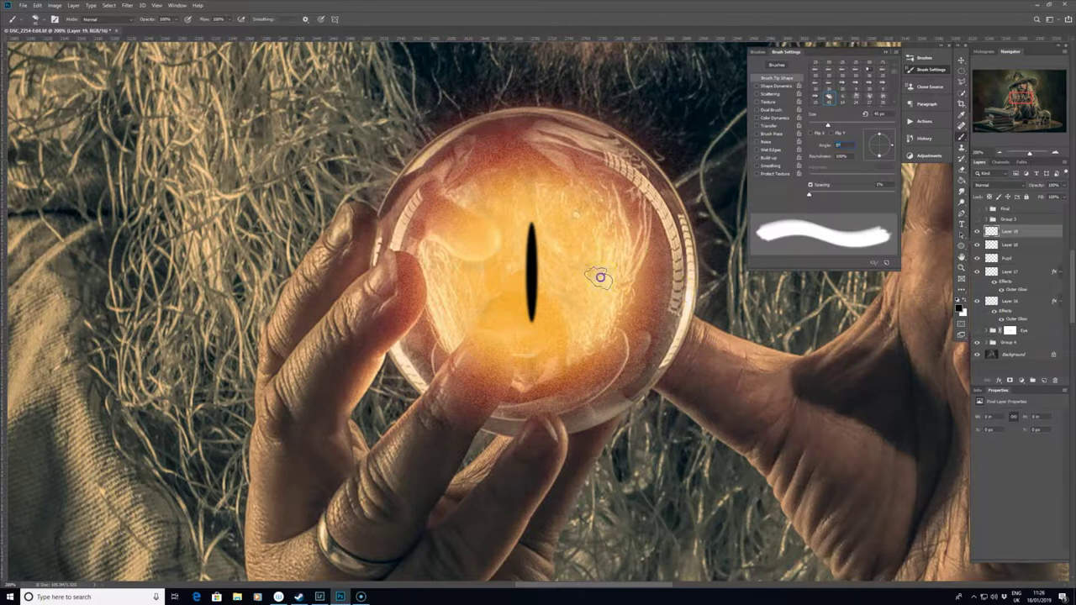
Step: Test and undo dabs with the 45 px textured brush, then enlarge it to 60 px
{"action": "left_click", "coordinate": [598, 274]}
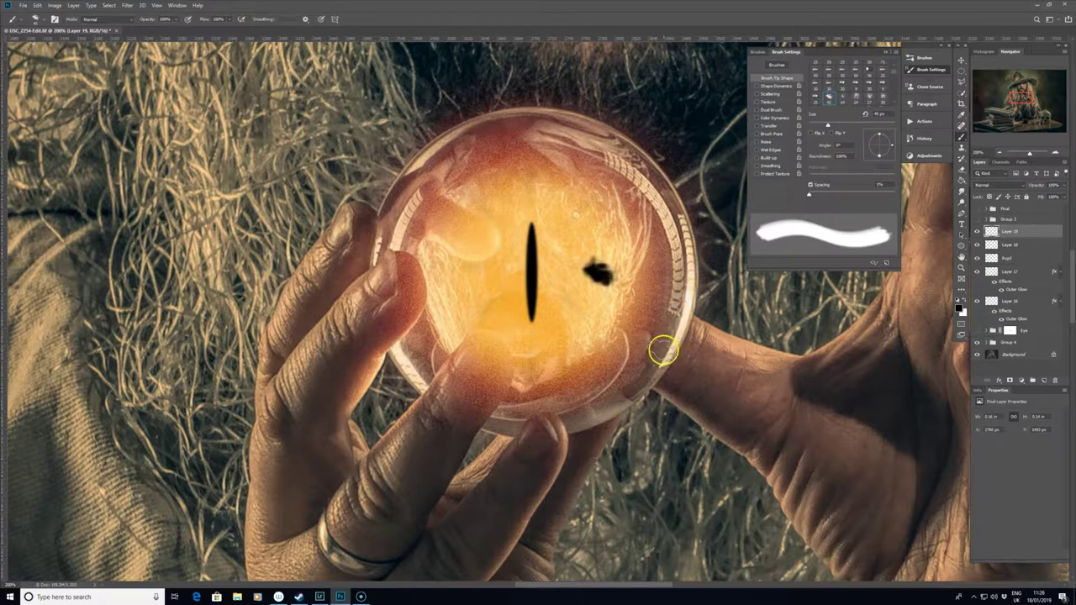
{"action": "key", "text": "ctrl+z"}
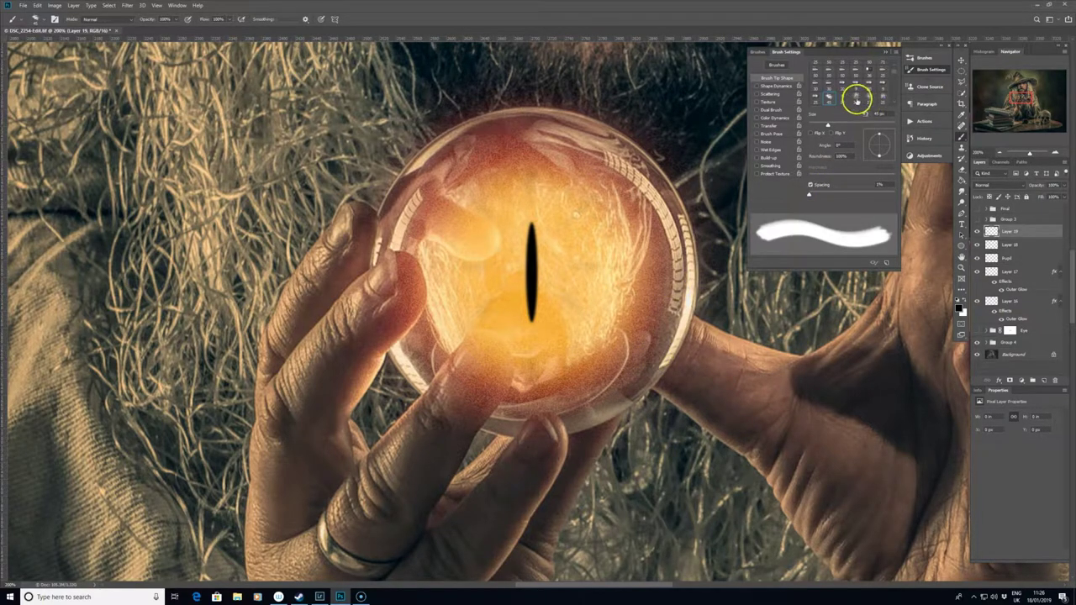
{"action": "left_click", "coordinate": [857, 100]}
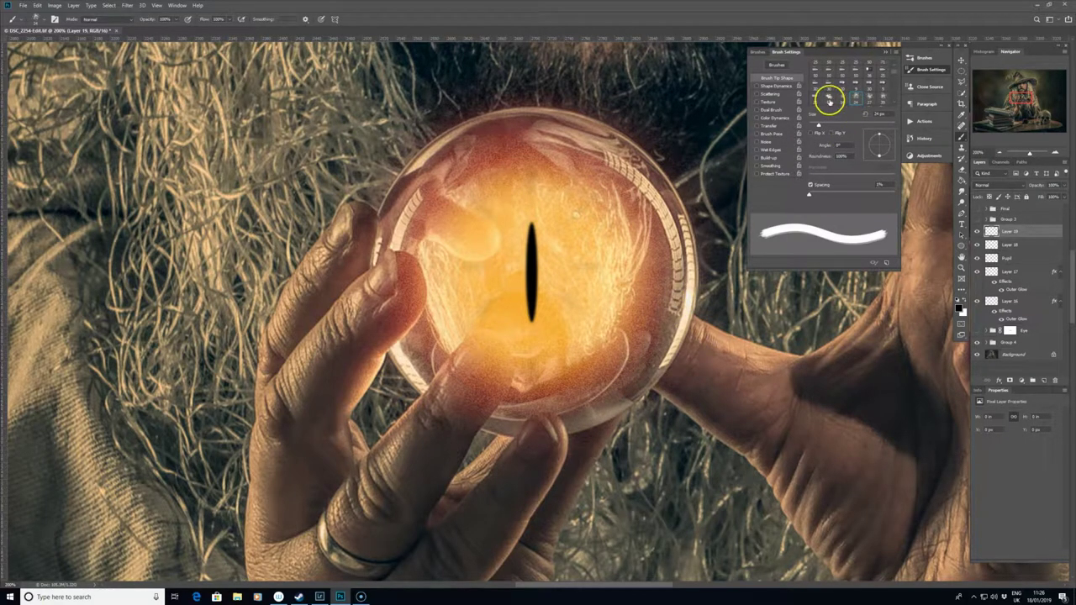
{"action": "left_click", "coordinate": [828, 99]}
{"action": "left_click_drag", "start_coordinate": [624, 309], "coordinate": [636, 314]}
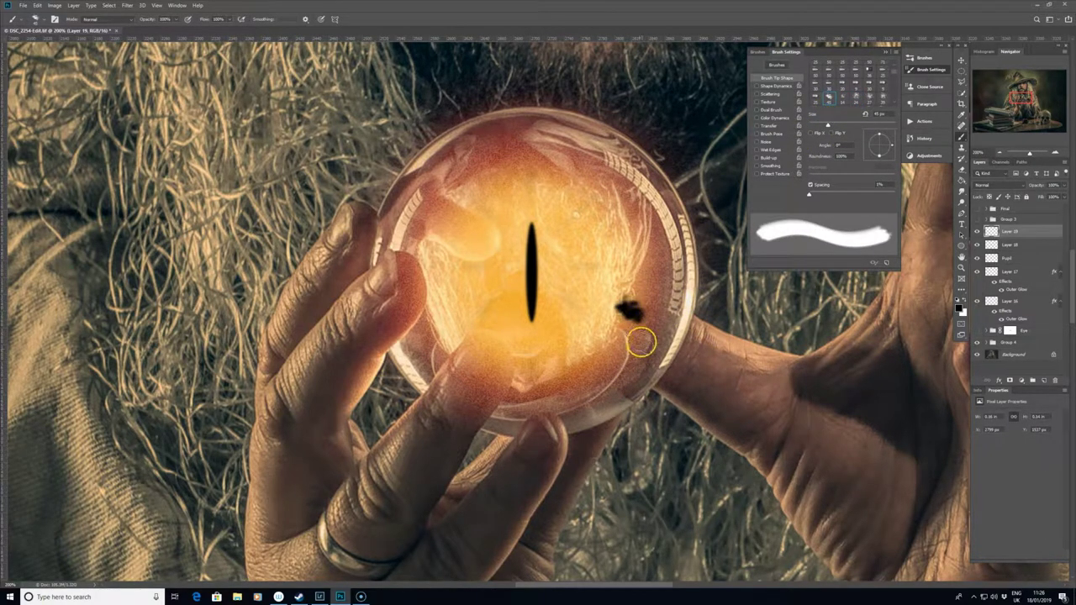
{"action": "key", "text": "ctrl+z"}
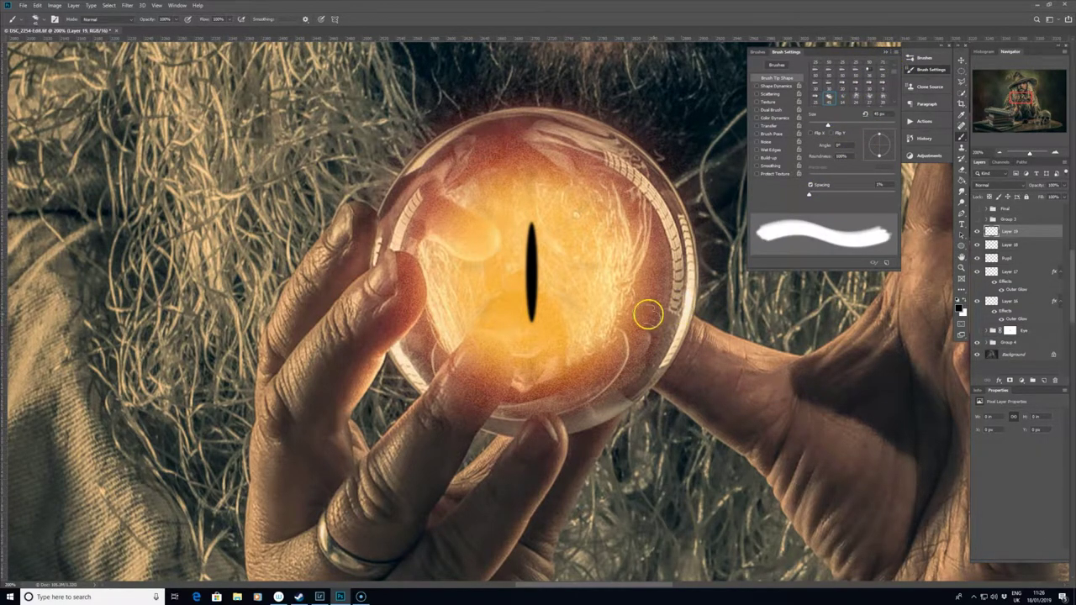
{"action": "key", "text": "bracketright"}
{"action": "key", "text": "bracketright"}
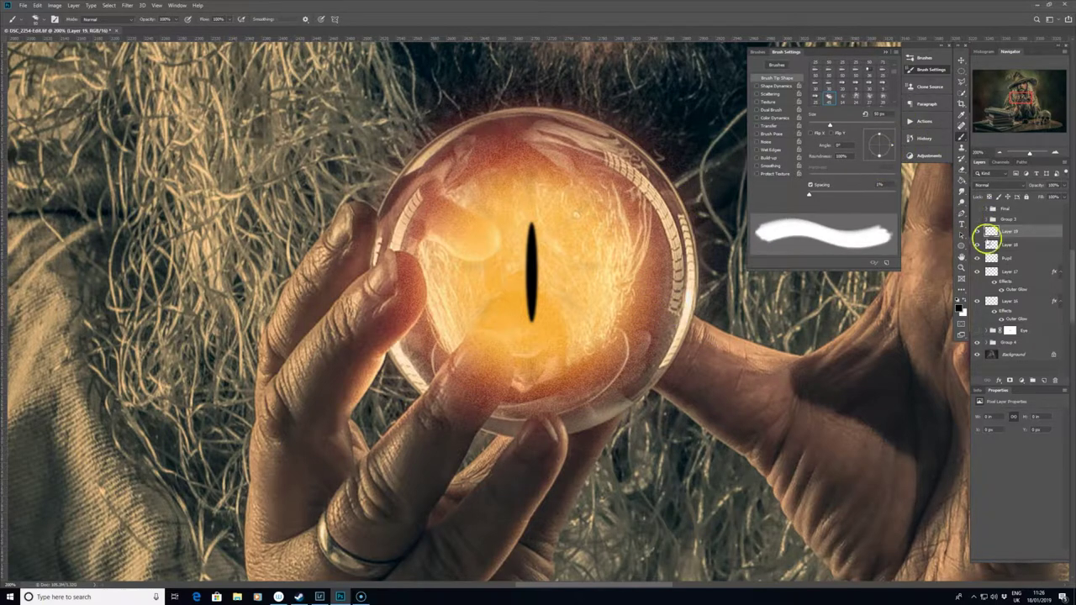
Step: Sample the orange glass colour, set 40% opacity and flow, paint a faint dab, and enable Shape Dynamics
{"action": "left_click", "coordinate": [888, 53]}
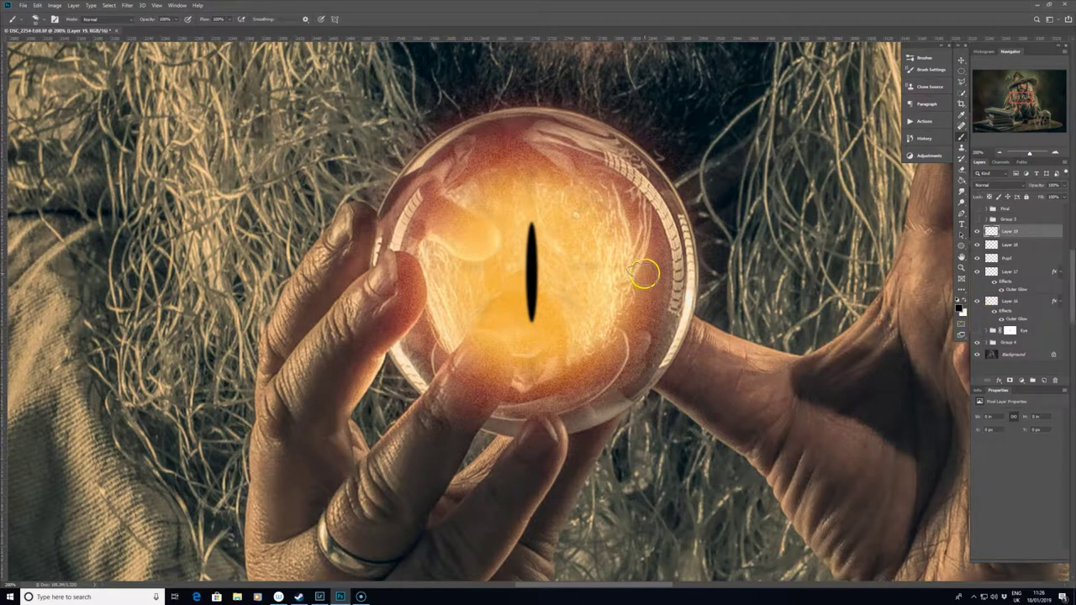
{"action": "left_click", "coordinate": [566, 273], "text": "alt"}
{"action": "key", "text": "4"}
{"action": "key", "text": "shift+4"}
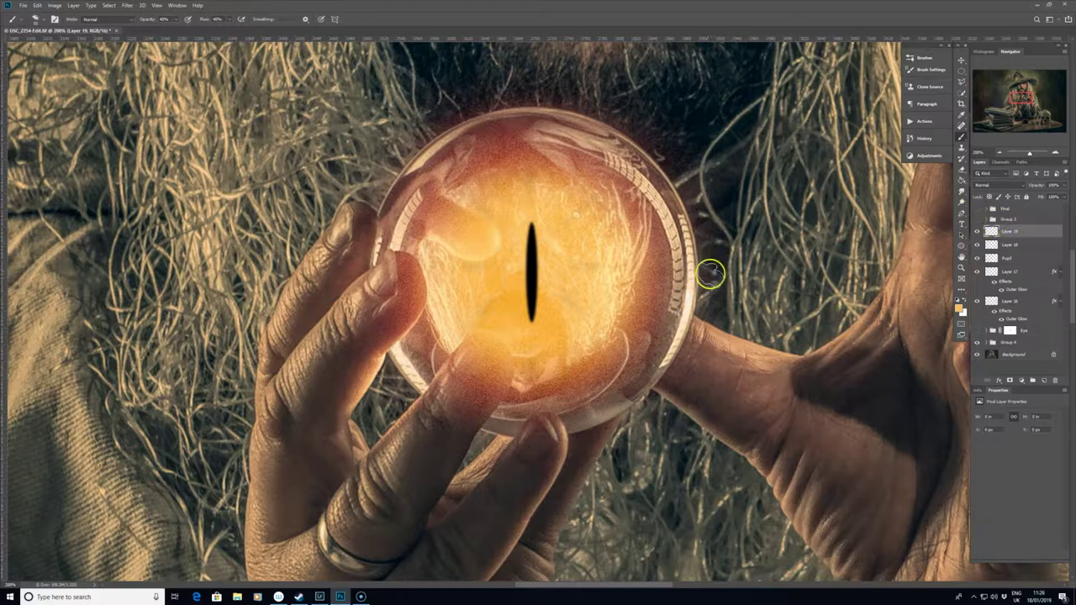
{"action": "left_click_drag", "start_coordinate": [647, 319], "coordinate": [652, 331]}
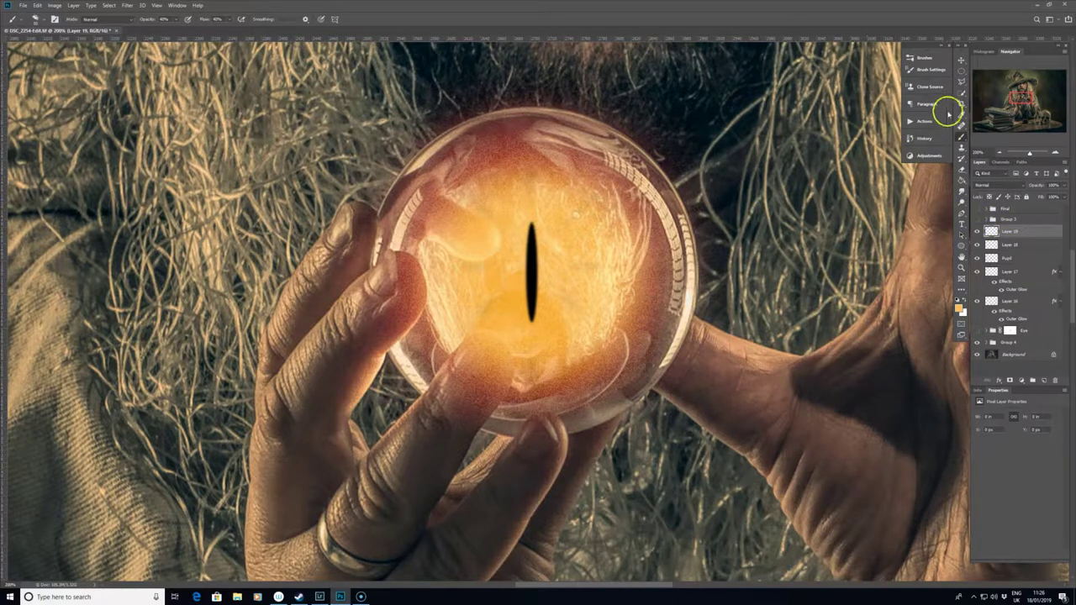
{"action": "left_click", "coordinate": [929, 71]}
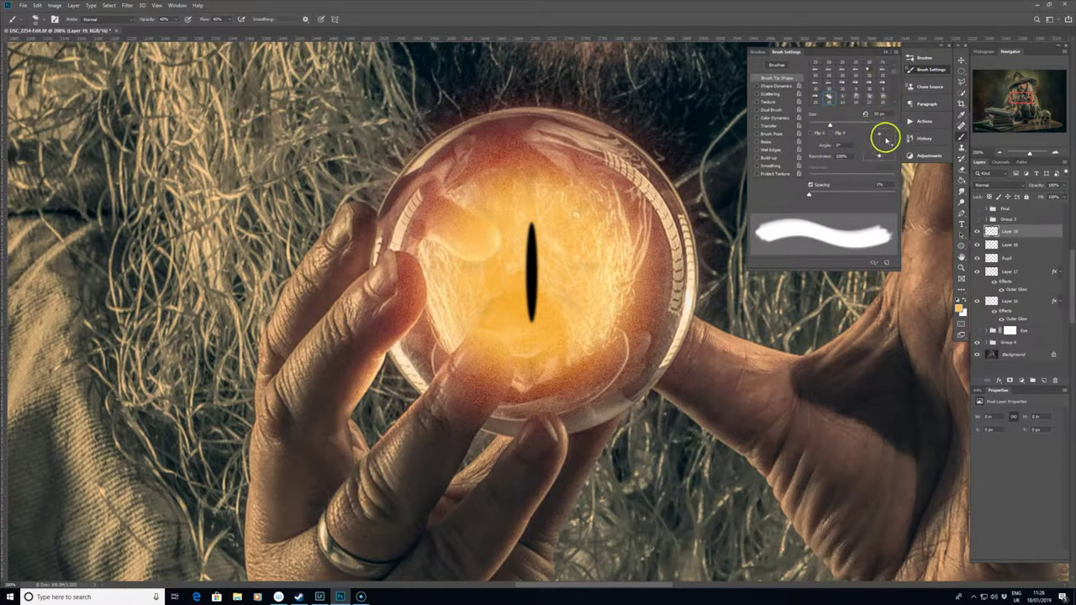
{"action": "left_click", "coordinate": [771, 85]}
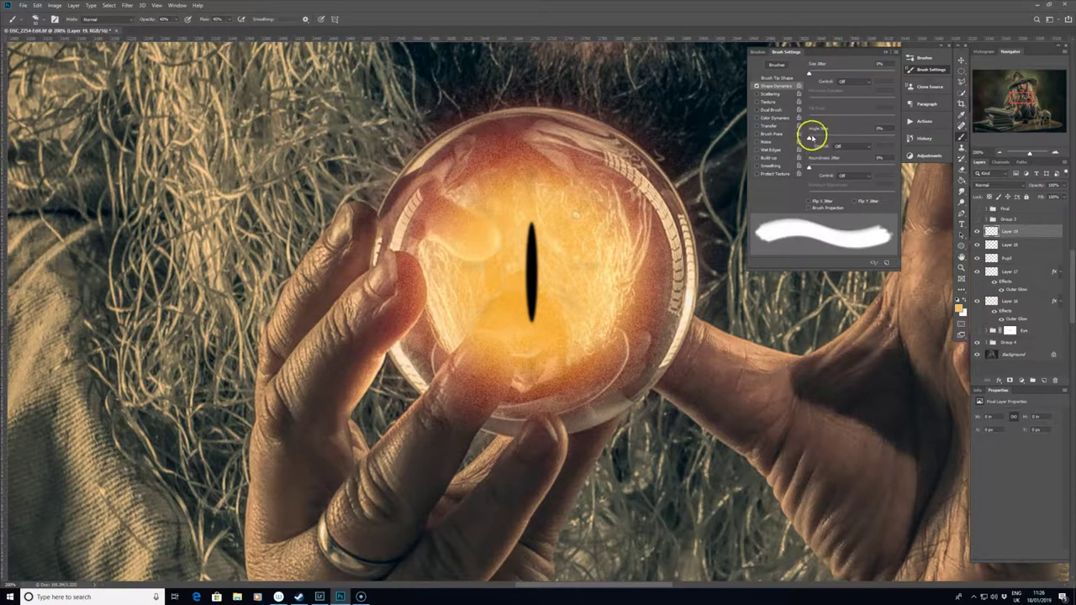
Step: Give the brush 12% size jitter, 75% angle jitter and 80% spacing, then test on the lower rim
{"action": "left_click_drag", "start_coordinate": [810, 137], "coordinate": [842, 138]}
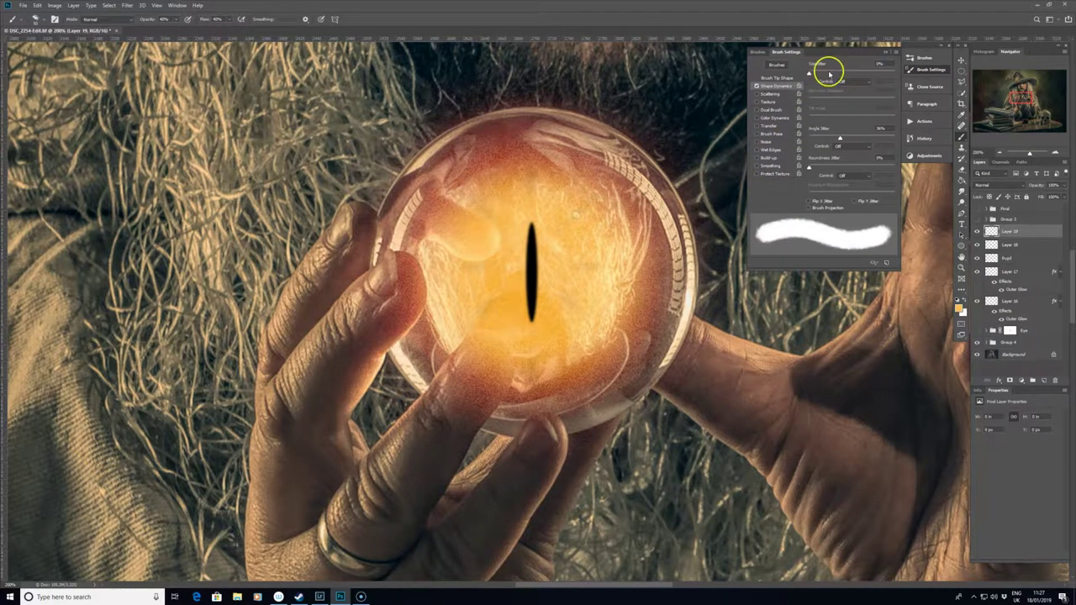
{"action": "left_click_drag", "start_coordinate": [812, 75], "coordinate": [863, 76]}
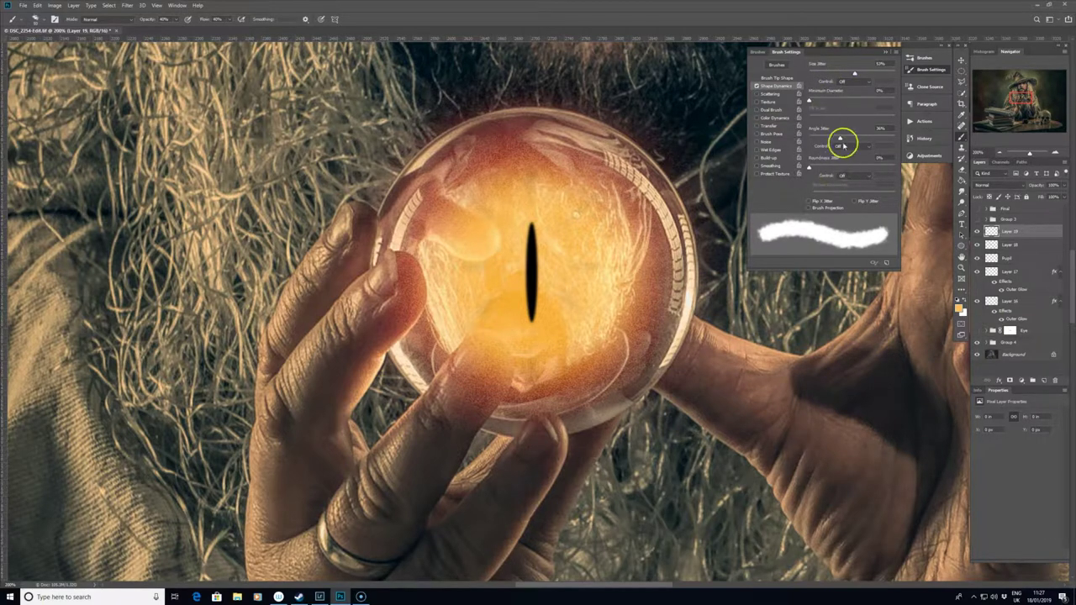
{"action": "left_click_drag", "start_coordinate": [840, 137], "coordinate": [882, 139]}
{"action": "left_click", "coordinate": [774, 78]}
{"action": "left_click_drag", "start_coordinate": [811, 194], "coordinate": [845, 194]}
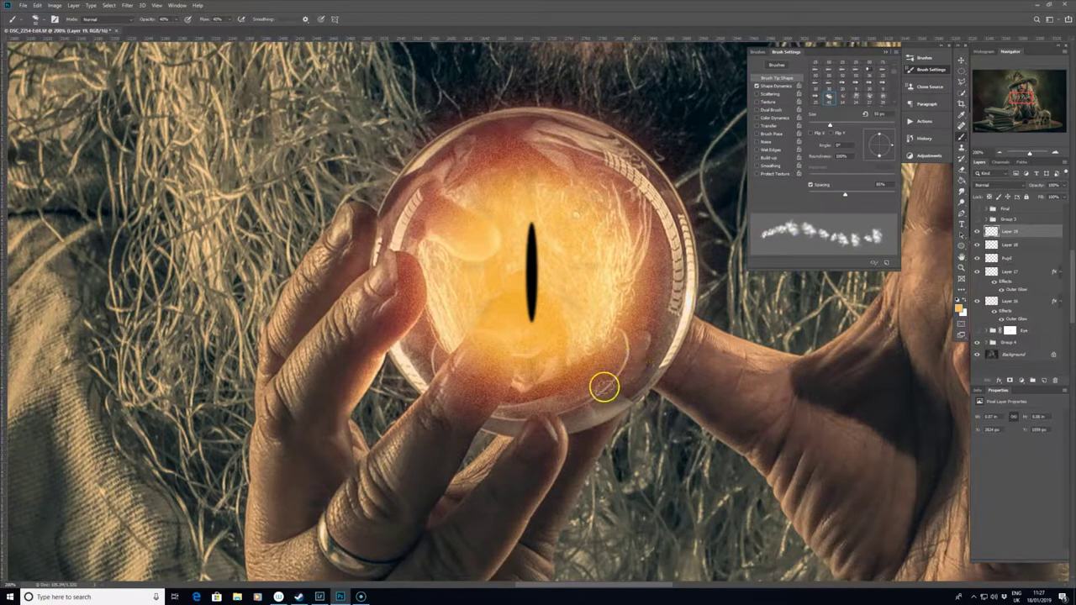
{"action": "left_click", "coordinate": [580, 426]}
Step: Undo the test dab and paint orange glow dabs all around the ball's rim, sampling warm tones
{"action": "key", "text": "ctrl+z"}
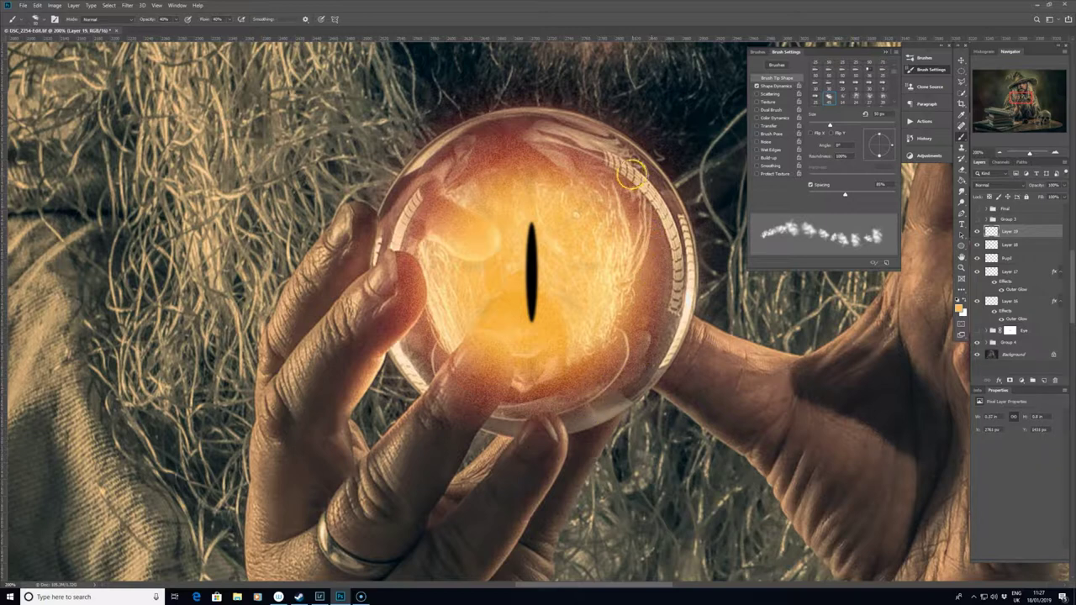
{"action": "mouse_move", "coordinate": [565, 148]}
{"action": "left_mouse_down"}
{"action": "mouse_move", "coordinate": [458, 153]}
{"action": "mouse_move", "coordinate": [427, 185]}
{"action": "left_mouse_up"}
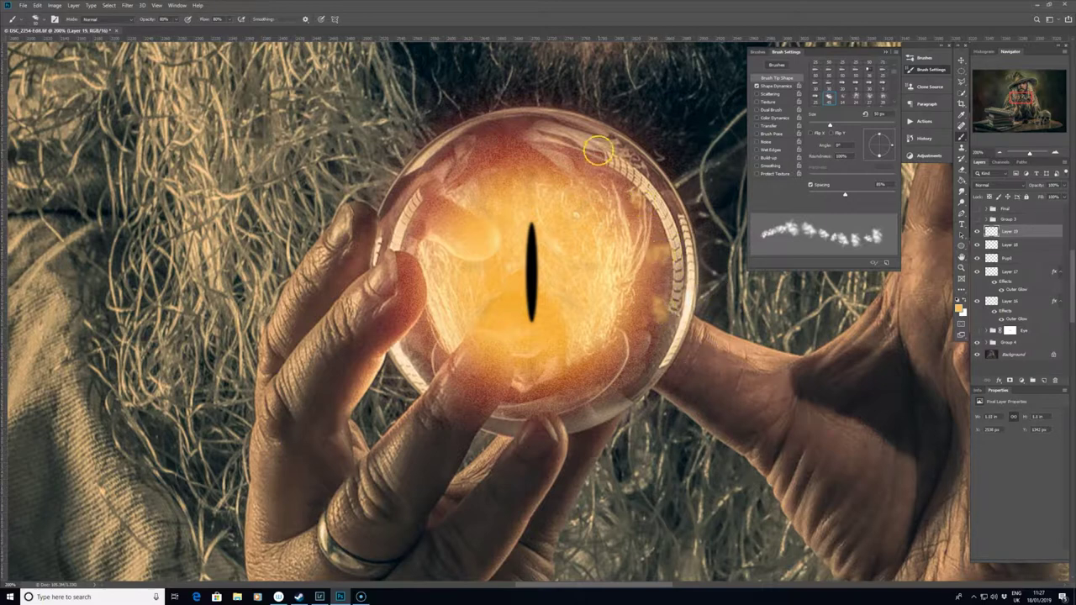
{"action": "mouse_move", "coordinate": [597, 150]}
{"action": "left_mouse_down"}
{"action": "mouse_move", "coordinate": [542, 162]}
{"action": "mouse_move", "coordinate": [552, 160]}
{"action": "mouse_move", "coordinate": [479, 158]}
{"action": "mouse_move", "coordinate": [500, 158]}
{"action": "mouse_move", "coordinate": [441, 175]}
{"action": "mouse_move", "coordinate": [425, 226]}
{"action": "left_mouse_up"}
{"action": "mouse_move", "coordinate": [444, 301]}
{"action": "left_mouse_down"}
{"action": "mouse_move", "coordinate": [419, 342]}
{"action": "mouse_move", "coordinate": [551, 391]}
{"action": "left_mouse_up"}
{"action": "left_click_drag", "start_coordinate": [607, 366], "coordinate": [633, 321]}
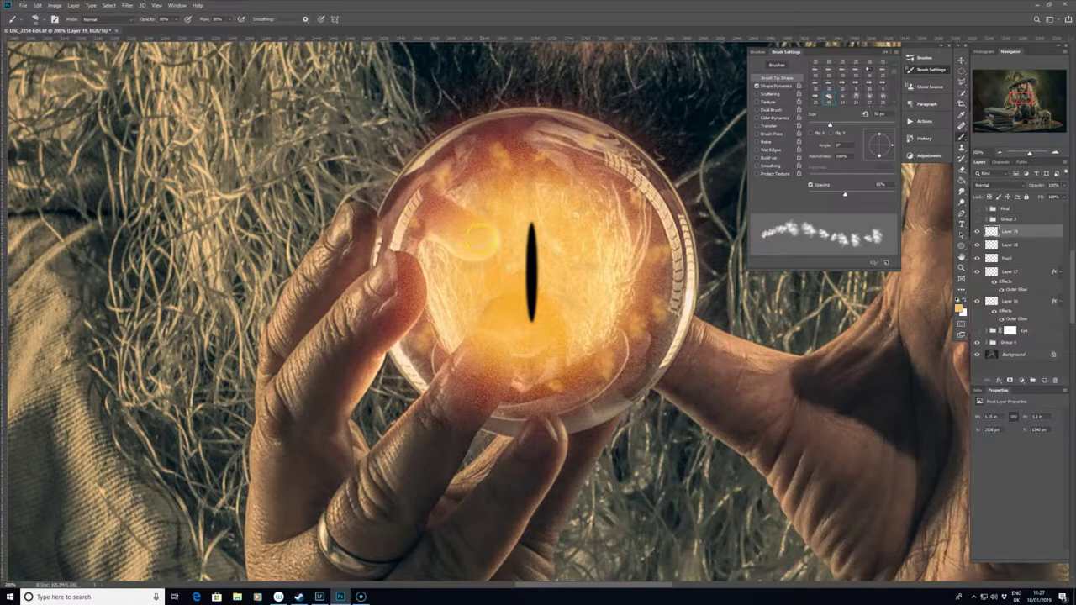
{"action": "mouse_move", "coordinate": [445, 236]}
{"action": "left_mouse_down"}
{"action": "mouse_move", "coordinate": [430, 202]}
{"action": "mouse_move", "coordinate": [462, 165]}
{"action": "mouse_move", "coordinate": [500, 158]}
{"action": "mouse_move", "coordinate": [521, 139]}
{"action": "mouse_move", "coordinate": [632, 171]}
{"action": "mouse_move", "coordinate": [604, 177]}
{"action": "left_mouse_up"}
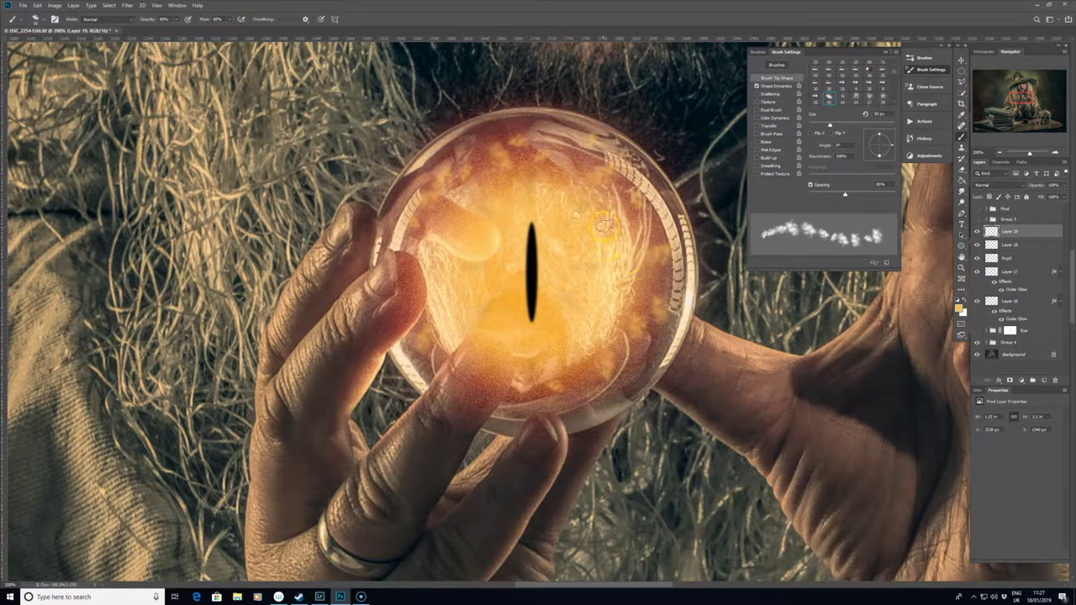
{"action": "left_click", "coordinate": [405, 267], "text": "alt"}
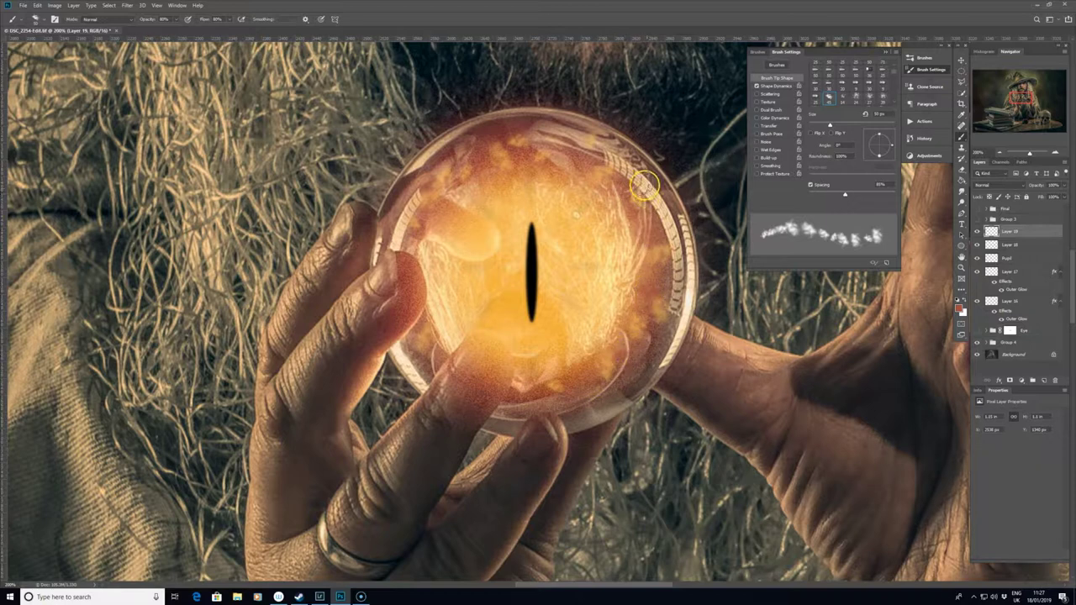
{"action": "mouse_move", "coordinate": [577, 153]}
{"action": "left_mouse_down"}
{"action": "mouse_move", "coordinate": [541, 149]}
{"action": "mouse_move", "coordinate": [544, 137]}
{"action": "mouse_move", "coordinate": [511, 154]}
{"action": "left_mouse_up"}
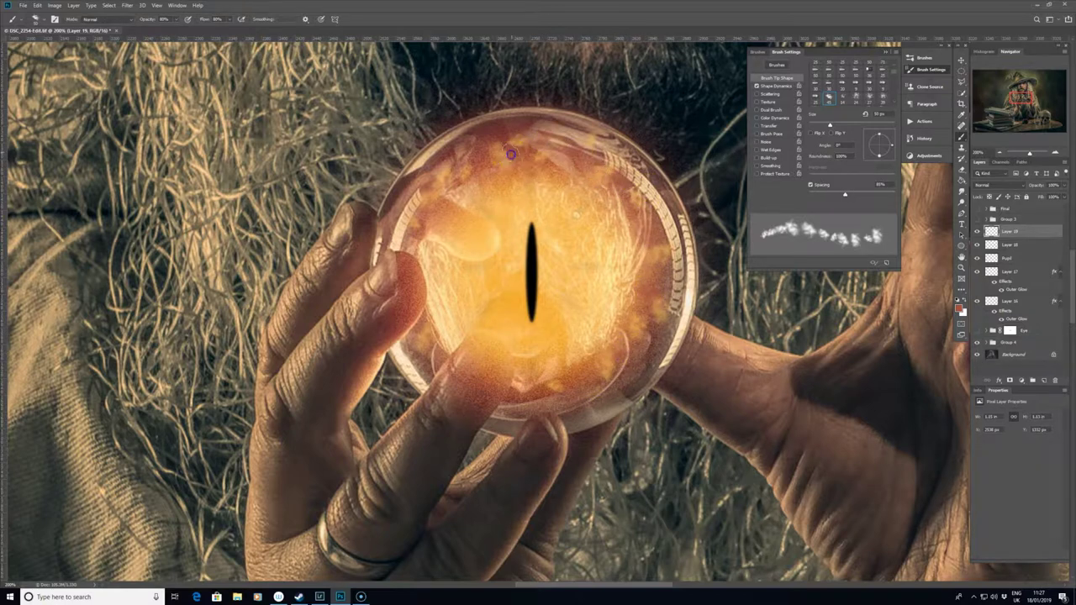
{"action": "left_click_drag", "start_coordinate": [445, 208], "coordinate": [430, 197]}
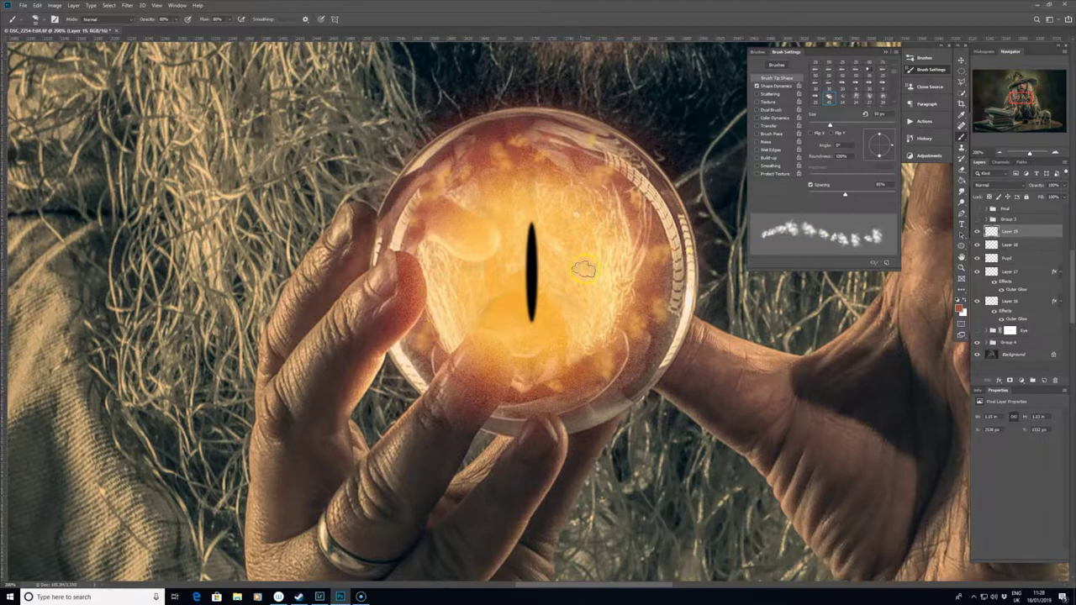
{"action": "left_click", "coordinate": [547, 310], "text": "alt"}
{"action": "mouse_move", "coordinate": [675, 308]}
{"action": "left_mouse_down"}
{"action": "mouse_move", "coordinate": [650, 310]}
{"action": "mouse_move", "coordinate": [647, 283]}
{"action": "mouse_move", "coordinate": [656, 336]}
{"action": "left_mouse_up"}
Step: Set the foreground to orange-yellow and paint yellow specks along the eye's left, bottom and right rim
{"action": "left_click", "coordinate": [958, 307]}
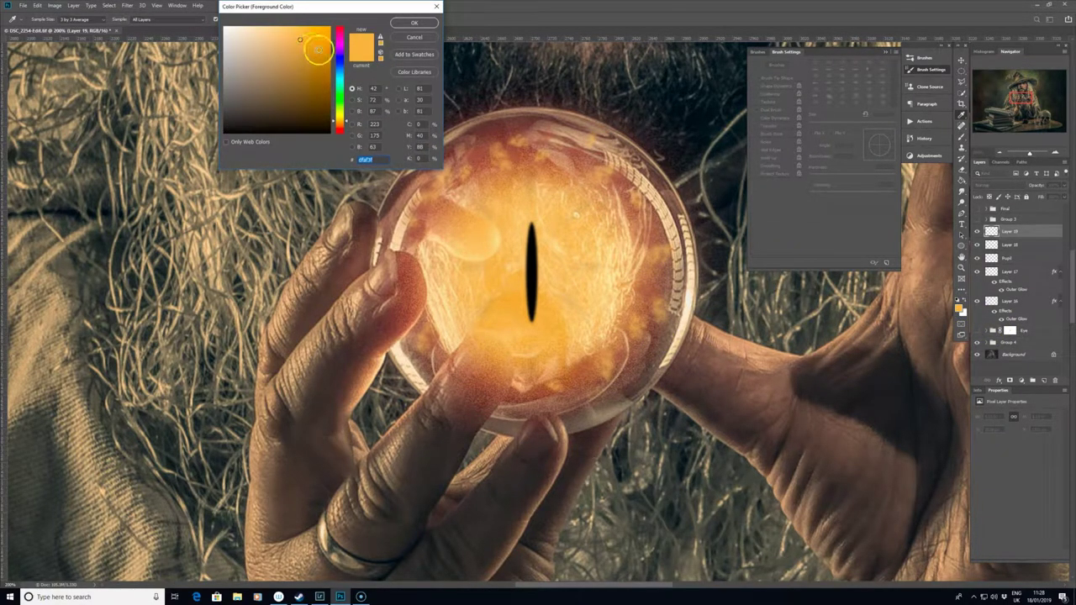
{"action": "left_click", "coordinate": [293, 32]}
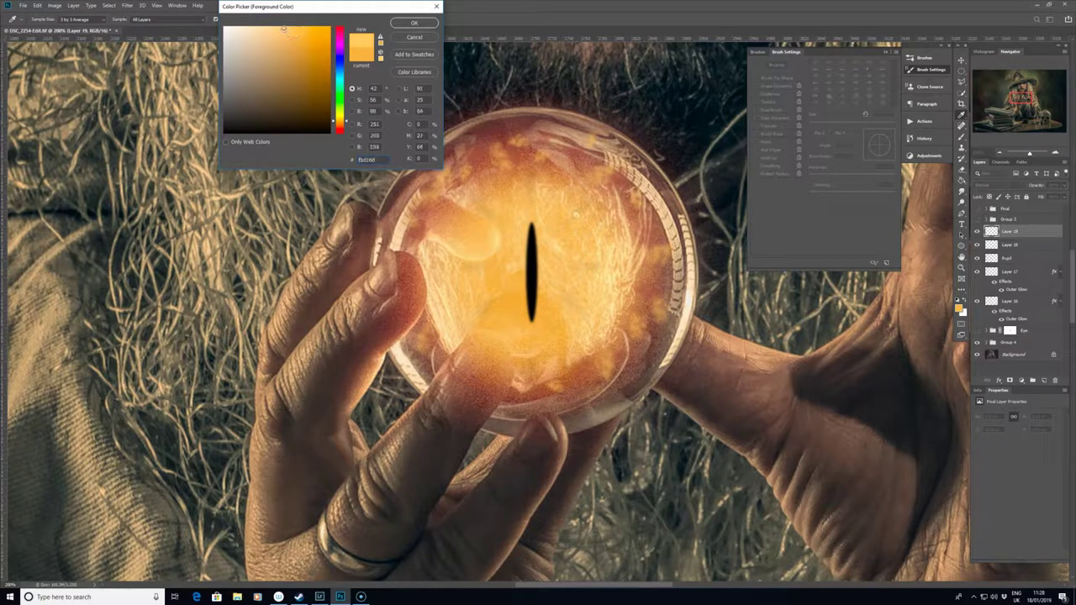
{"action": "left_click_drag", "start_coordinate": [343, 109], "coordinate": [335, 77]}
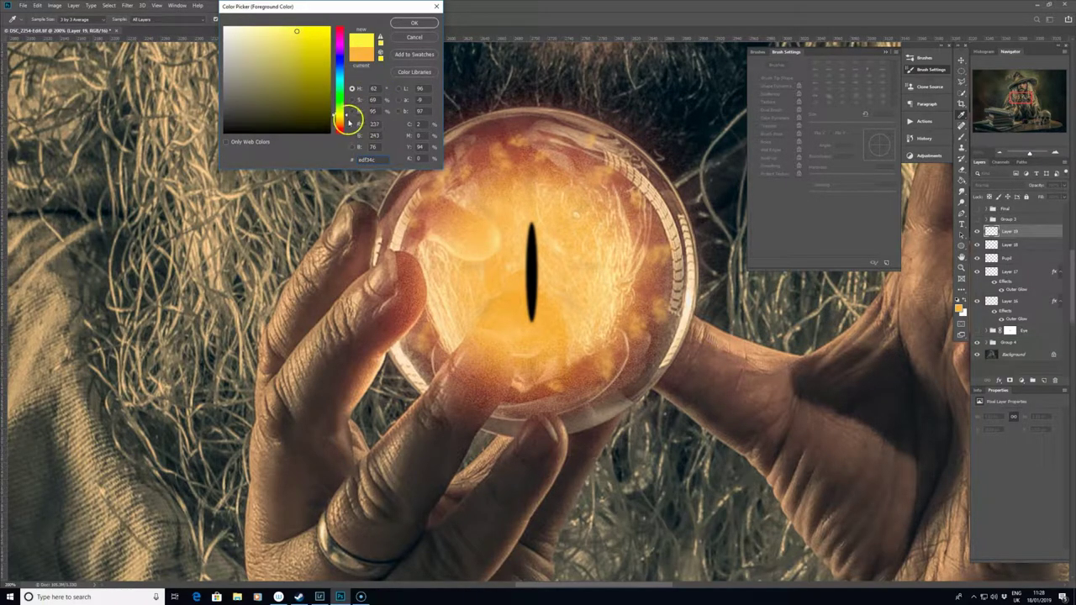
{"action": "left_click", "coordinate": [347, 120]}
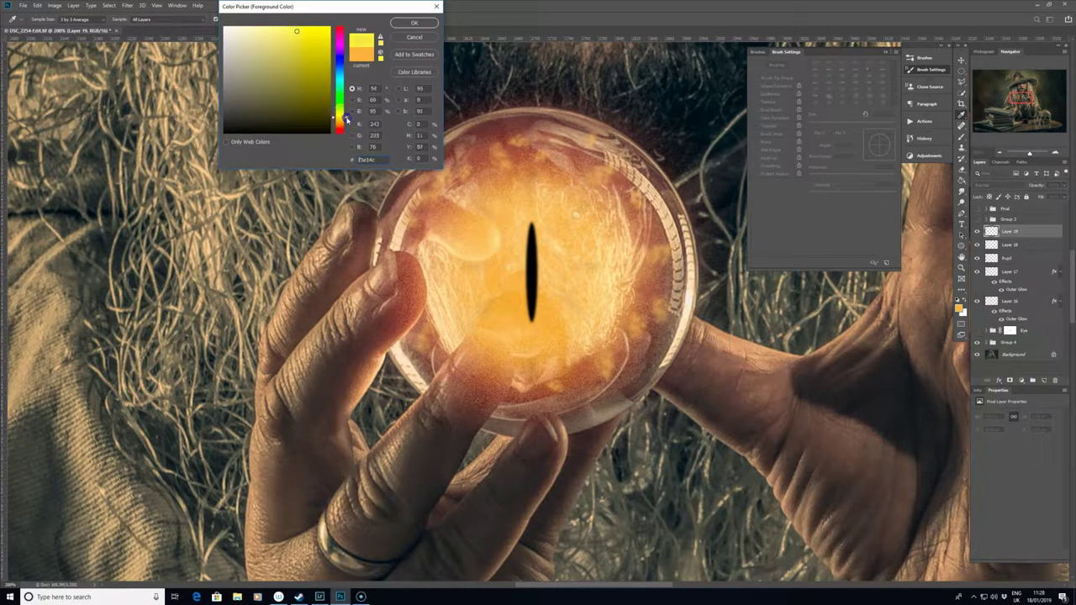
{"action": "left_click", "coordinate": [410, 23]}
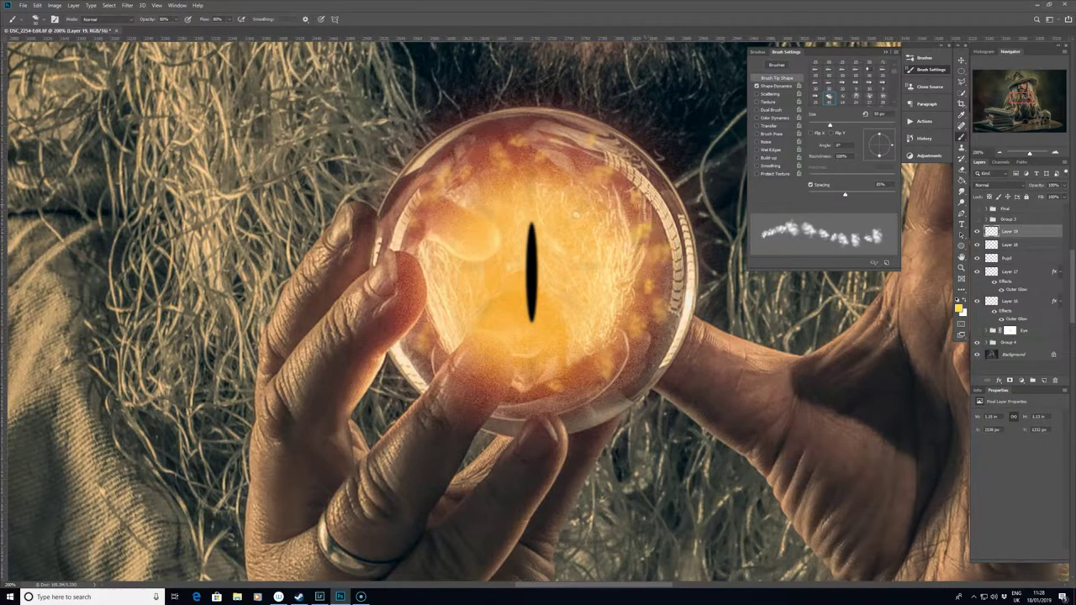
{"action": "left_click_drag", "start_coordinate": [623, 339], "coordinate": [585, 370]}
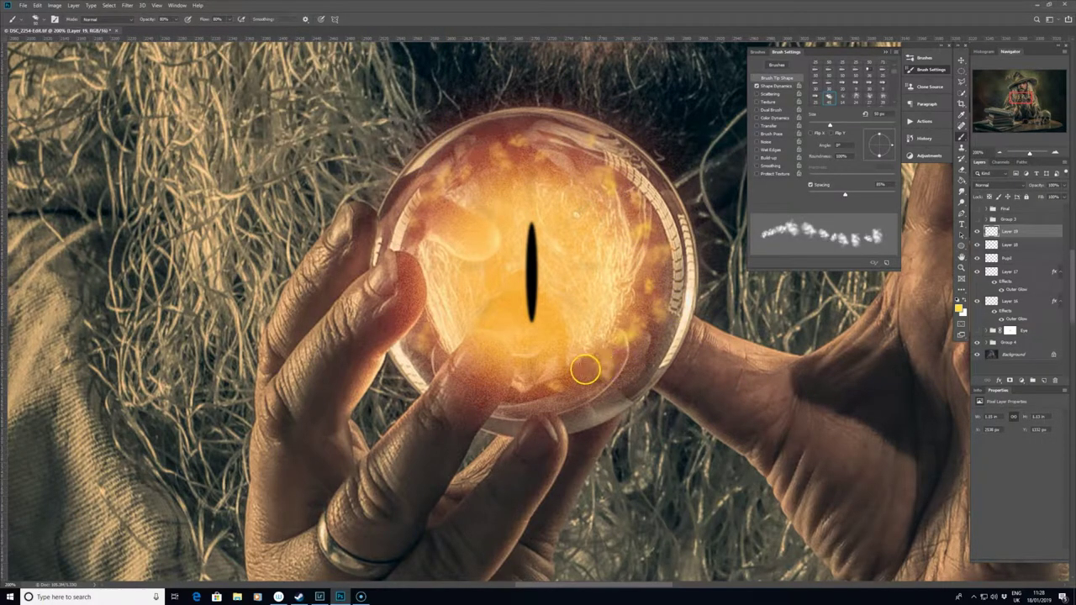
{"action": "mouse_move", "coordinate": [476, 377]}
{"action": "left_mouse_down"}
{"action": "mouse_move", "coordinate": [431, 345]}
{"action": "mouse_move", "coordinate": [427, 200]}
{"action": "mouse_move", "coordinate": [472, 148]}
{"action": "mouse_move", "coordinate": [510, 132]}
{"action": "mouse_move", "coordinate": [588, 161]}
{"action": "left_mouse_up"}
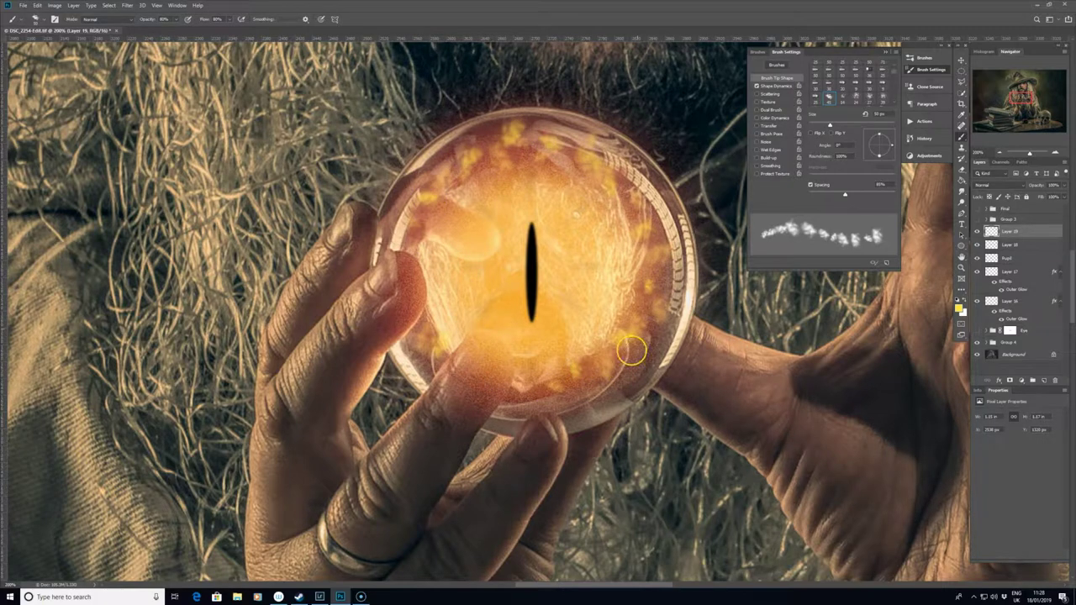
{"action": "mouse_move", "coordinate": [631, 350]}
{"action": "left_mouse_down"}
{"action": "mouse_move", "coordinate": [588, 399]}
{"action": "mouse_move", "coordinate": [525, 394]}
{"action": "mouse_move", "coordinate": [643, 344]}
{"action": "mouse_move", "coordinate": [644, 324]}
{"action": "left_mouse_up"}
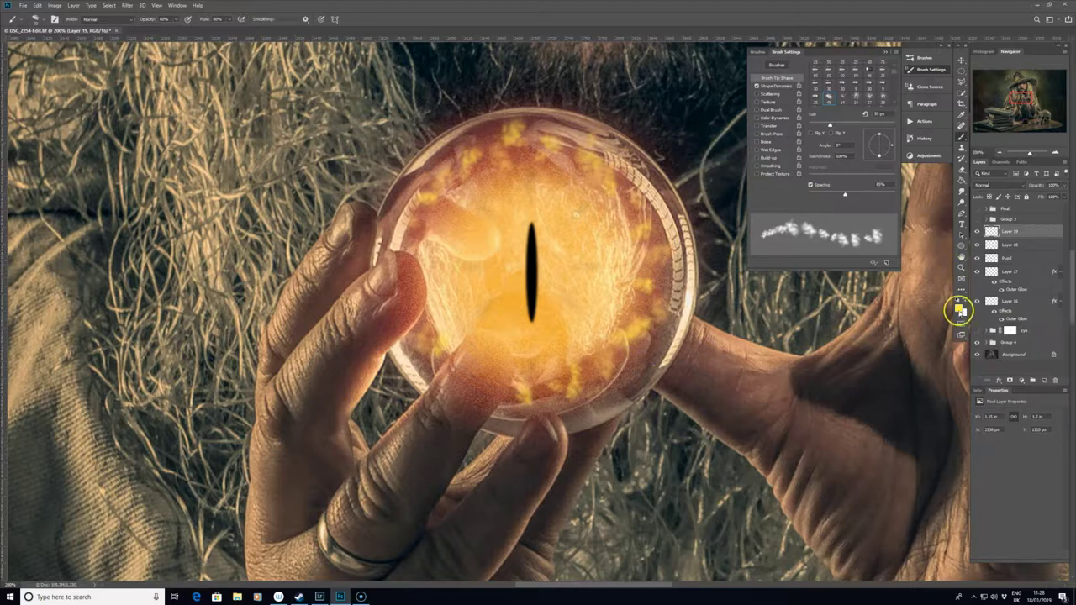
Step: Switch to a bright reddish orange, try a dab at a smaller size, and undo it
{"action": "left_click", "coordinate": [959, 310]}
{"action": "left_click_drag", "start_coordinate": [343, 94], "coordinate": [341, 126]}
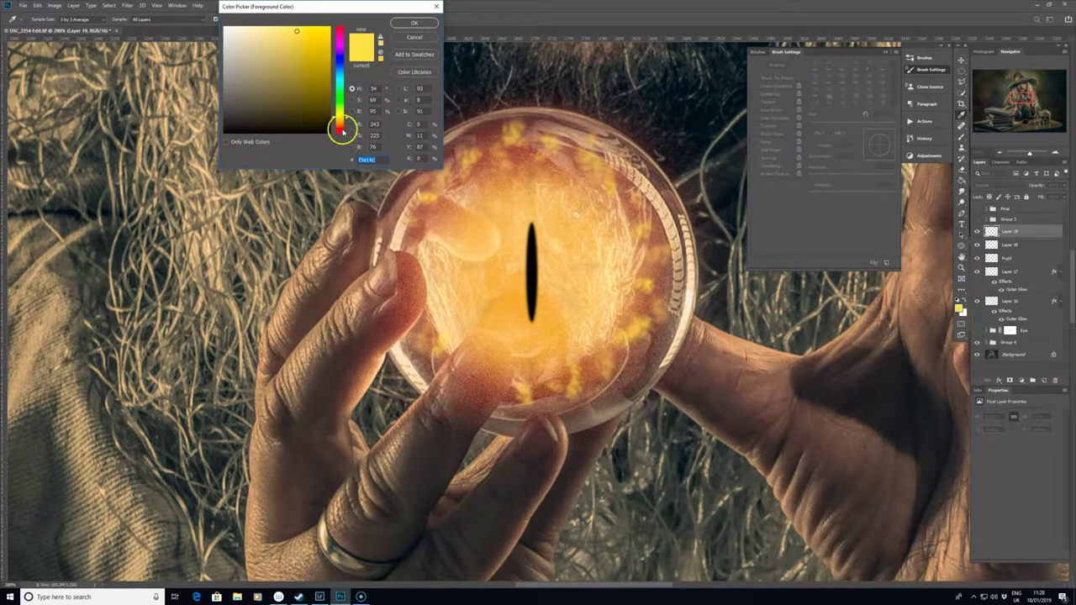
{"action": "left_click", "coordinate": [320, 29]}
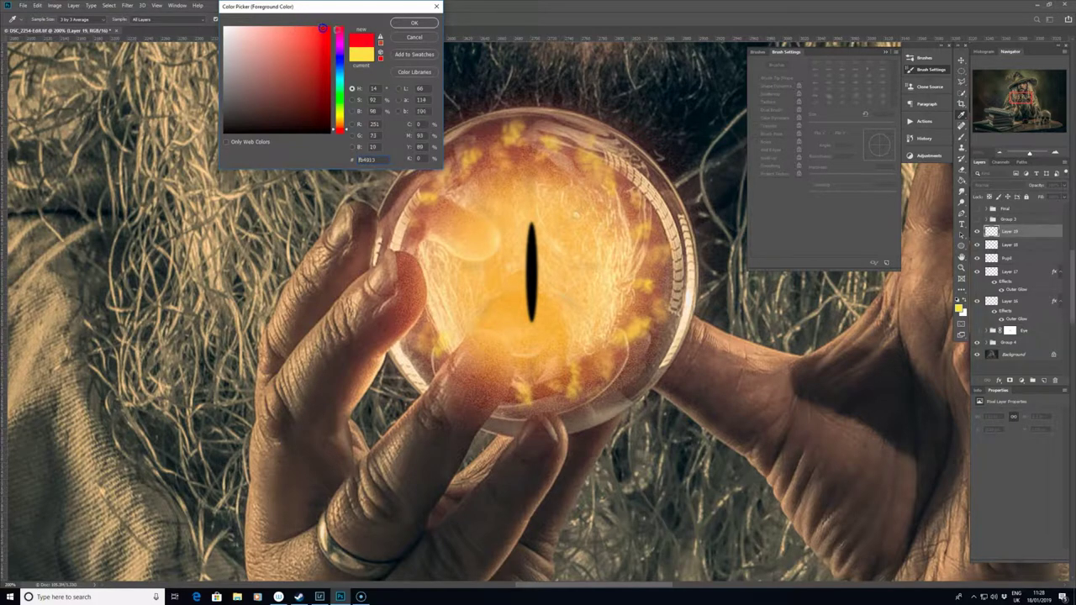
{"action": "left_click", "coordinate": [414, 22]}
{"action": "left_click", "coordinate": [565, 139]}
{"action": "key", "text": "bracketleft"}
{"action": "key", "text": "bracketleft"}
{"action": "key", "text": "bracketleft"}
{"action": "left_click", "coordinate": [527, 146]}
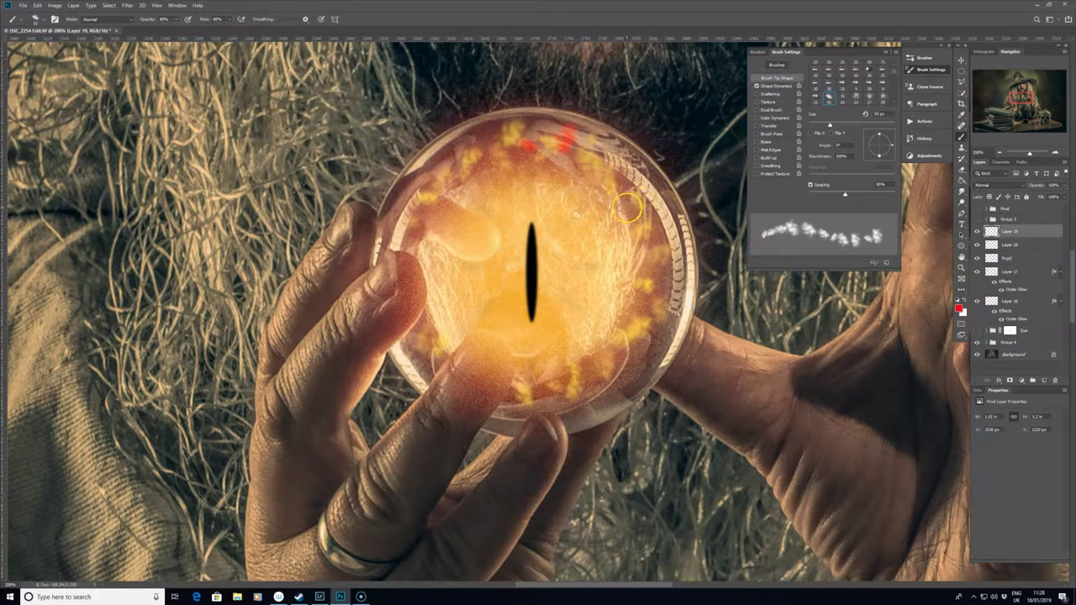
{"action": "key", "text": "ctrl+z"}
{"action": "key", "text": "ctrl+z"}
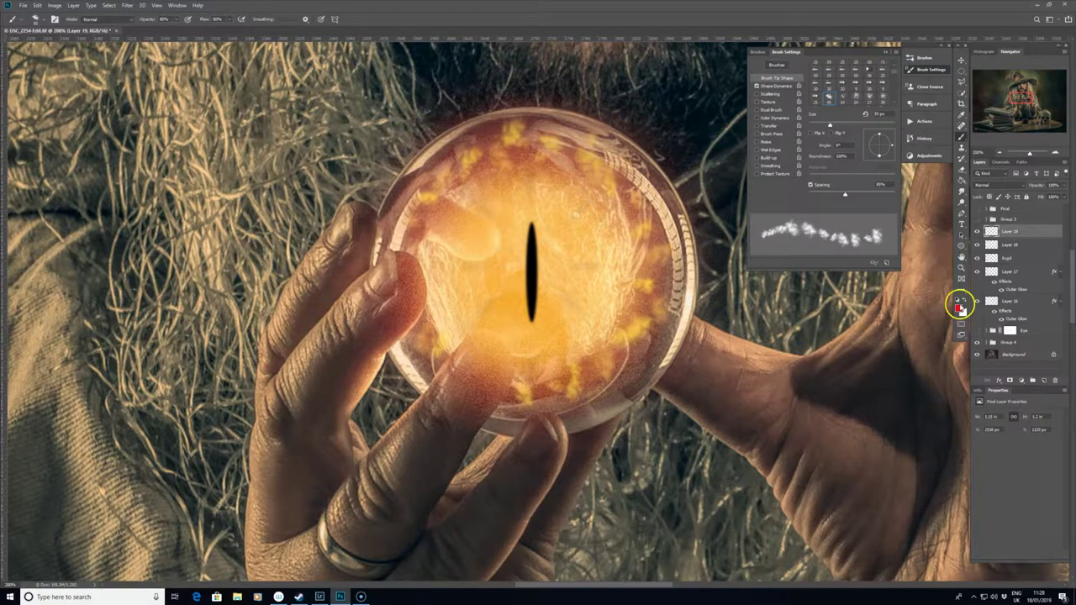
Step: Pick a deeper red-orange and paint dabs along the top and lower-right rim, then close Brush Settings
{"action": "left_click", "coordinate": [959, 305]}
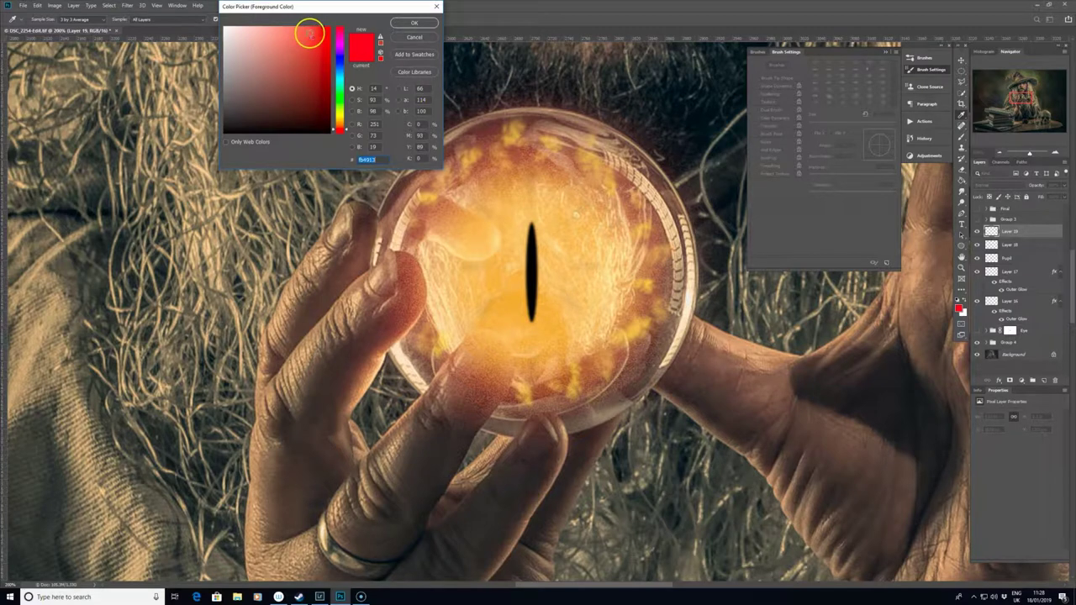
{"action": "mouse_move", "coordinate": [309, 34]}
{"action": "left_mouse_down"}
{"action": "mouse_move", "coordinate": [318, 37]}
{"action": "mouse_move", "coordinate": [302, 46]}
{"action": "mouse_move", "coordinate": [318, 49]}
{"action": "mouse_move", "coordinate": [303, 52]}
{"action": "left_mouse_up"}
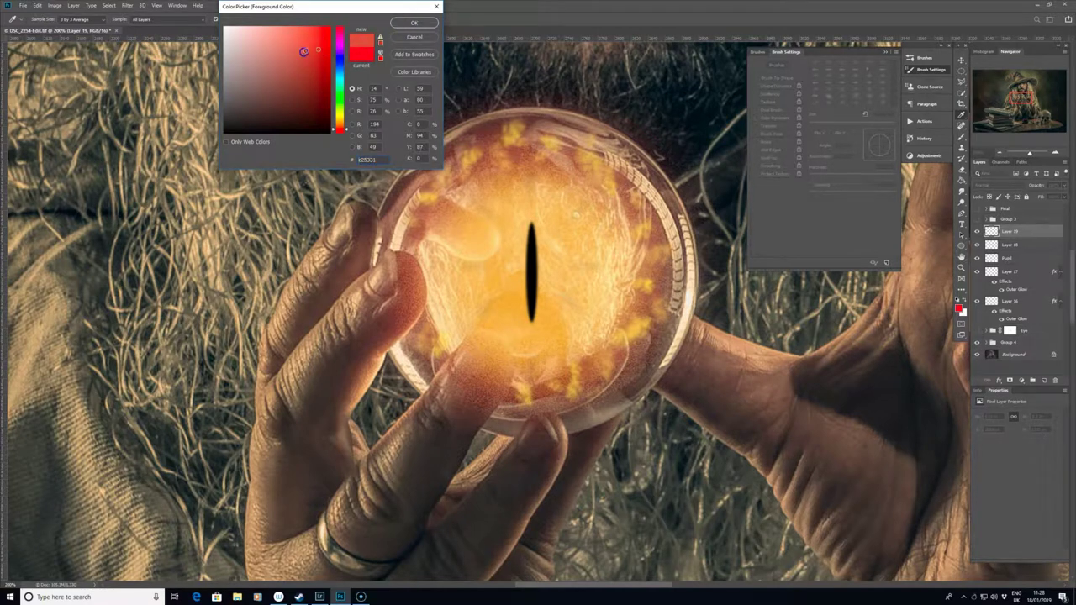
{"action": "left_click", "coordinate": [412, 20]}
{"action": "mouse_move", "coordinate": [488, 139]}
{"action": "left_mouse_down"}
{"action": "mouse_move", "coordinate": [527, 155]}
{"action": "mouse_move", "coordinate": [577, 142]}
{"action": "mouse_move", "coordinate": [625, 171]}
{"action": "mouse_move", "coordinate": [615, 180]}
{"action": "mouse_move", "coordinate": [632, 221]}
{"action": "left_mouse_up"}
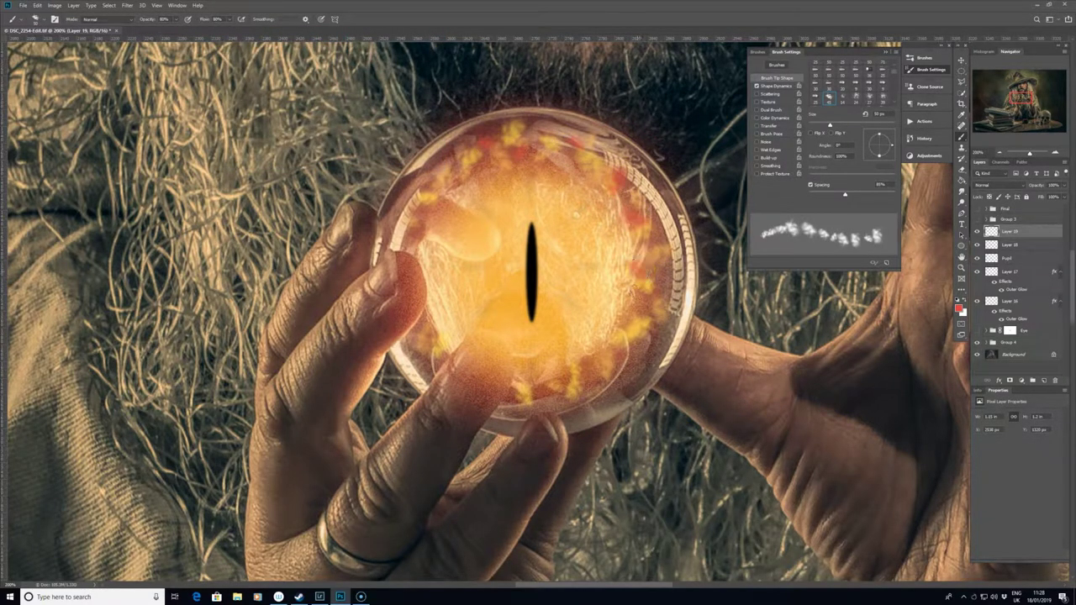
{"action": "mouse_move", "coordinate": [609, 360]}
{"action": "left_mouse_down"}
{"action": "mouse_move", "coordinate": [543, 391]}
{"action": "mouse_move", "coordinate": [513, 388]}
{"action": "left_mouse_up"}
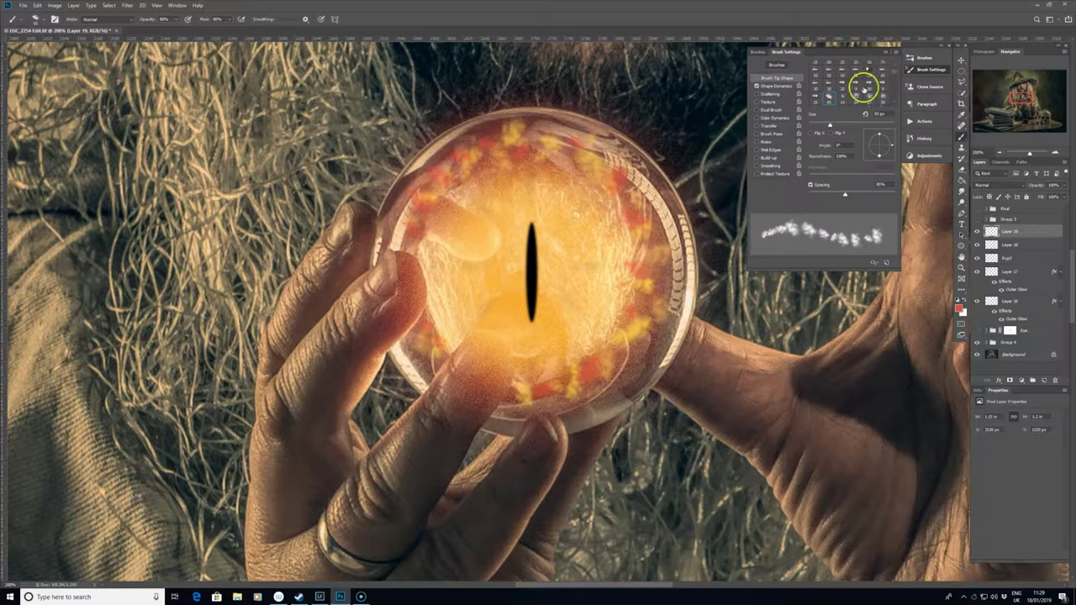
{"action": "left_click", "coordinate": [884, 46]}
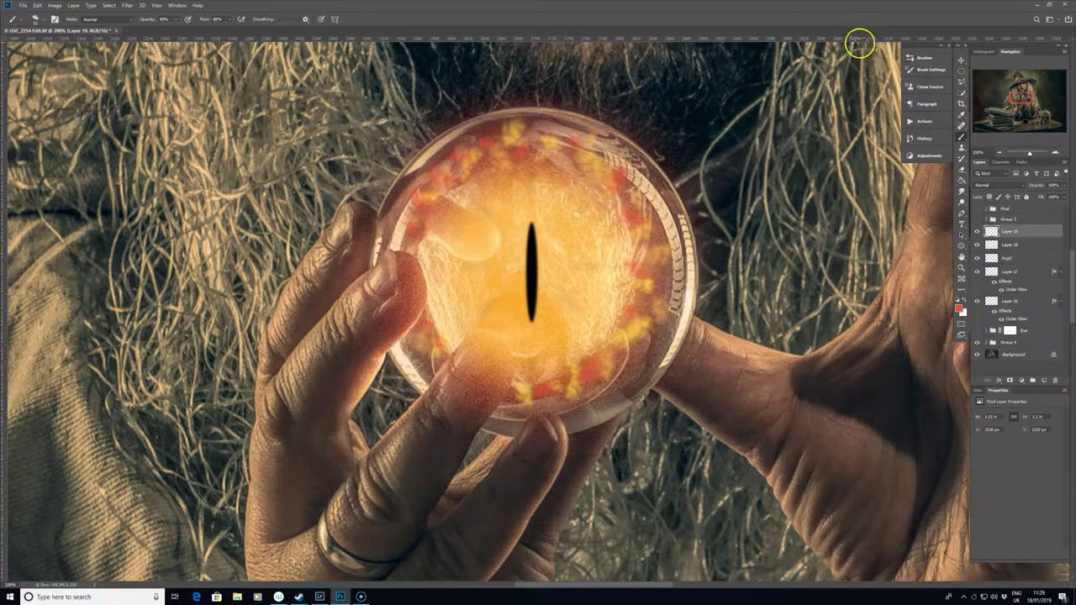
Step: Gaussian Blur Layer 19's flame dabs by a few pixels, then return to the Brush tool
{"action": "left_click", "coordinate": [126, 5]}
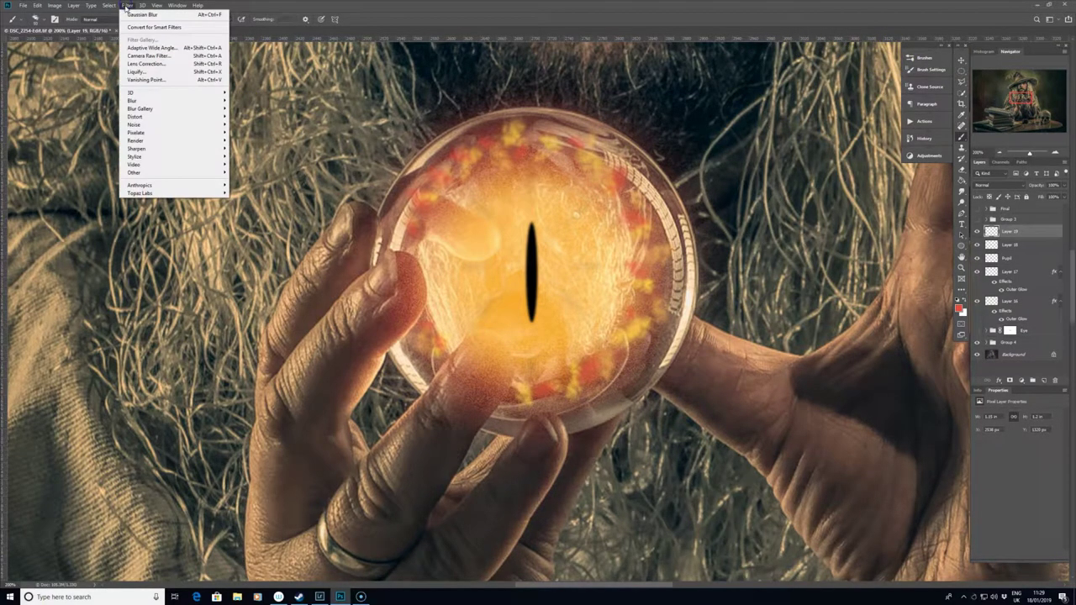
{"action": "left_click", "coordinate": [137, 5]}
{"action": "left_click", "coordinate": [157, 6]}
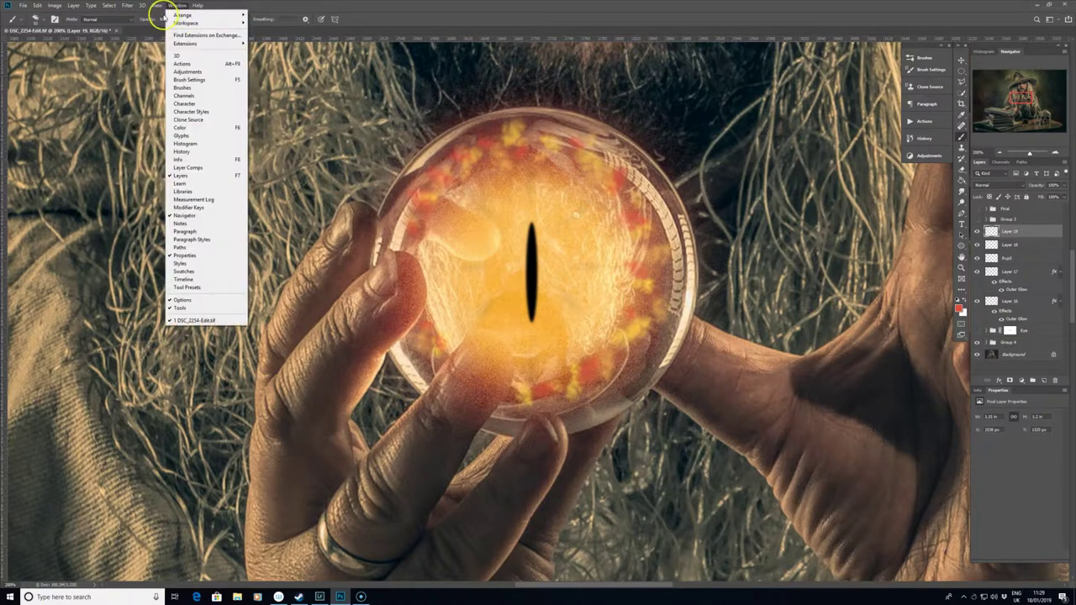
{"action": "left_click", "coordinate": [139, 7]}
{"action": "left_click", "coordinate": [131, 6]}
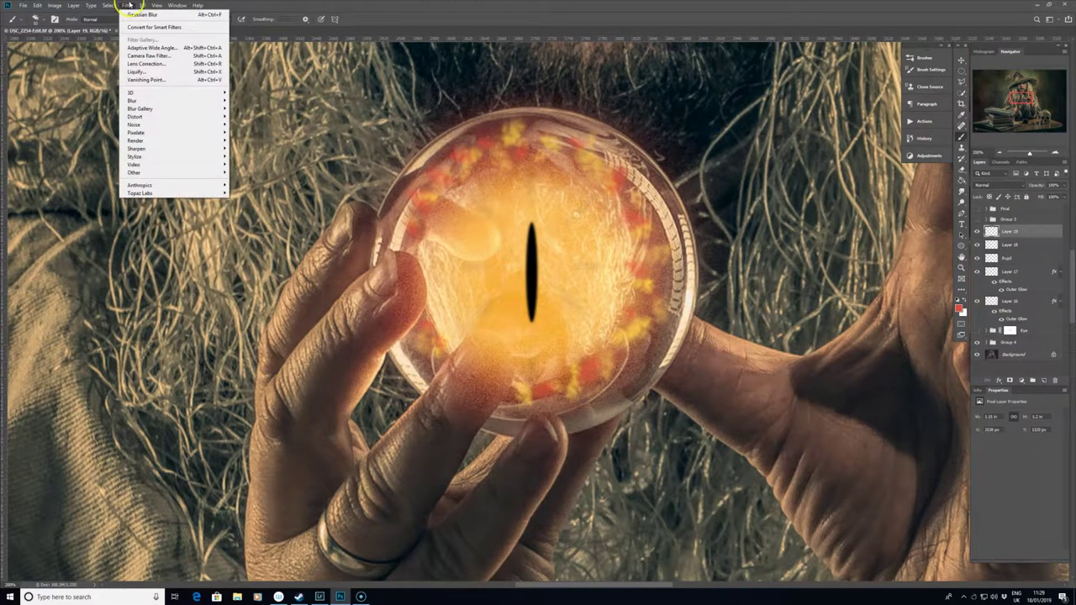
{"action": "mouse_move", "coordinate": [158, 103]}
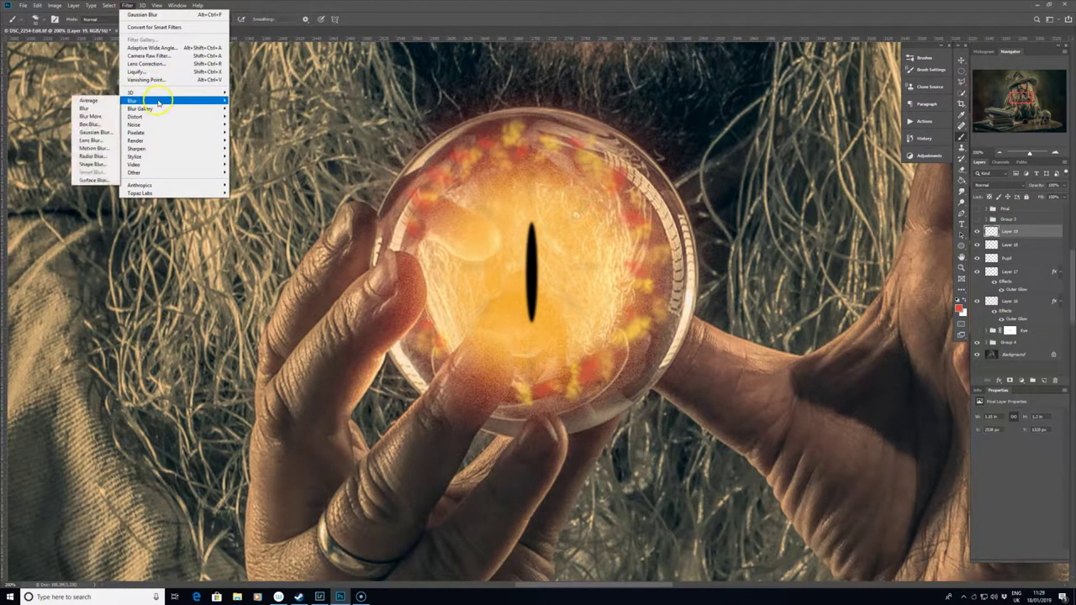
{"action": "left_click", "coordinate": [95, 132]}
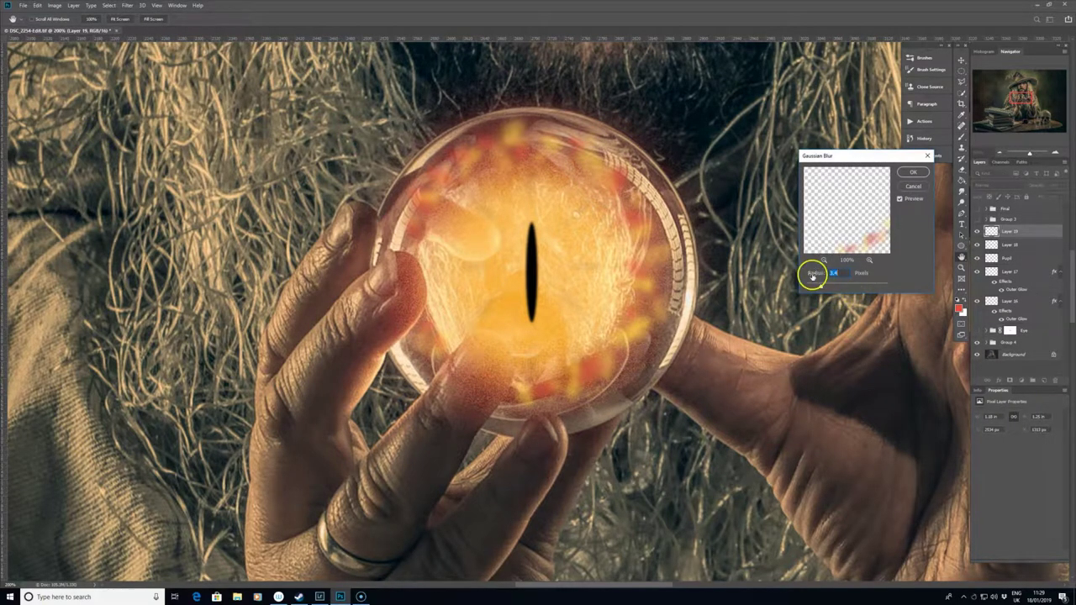
{"action": "left_click_drag", "start_coordinate": [823, 287], "coordinate": [829, 287]}
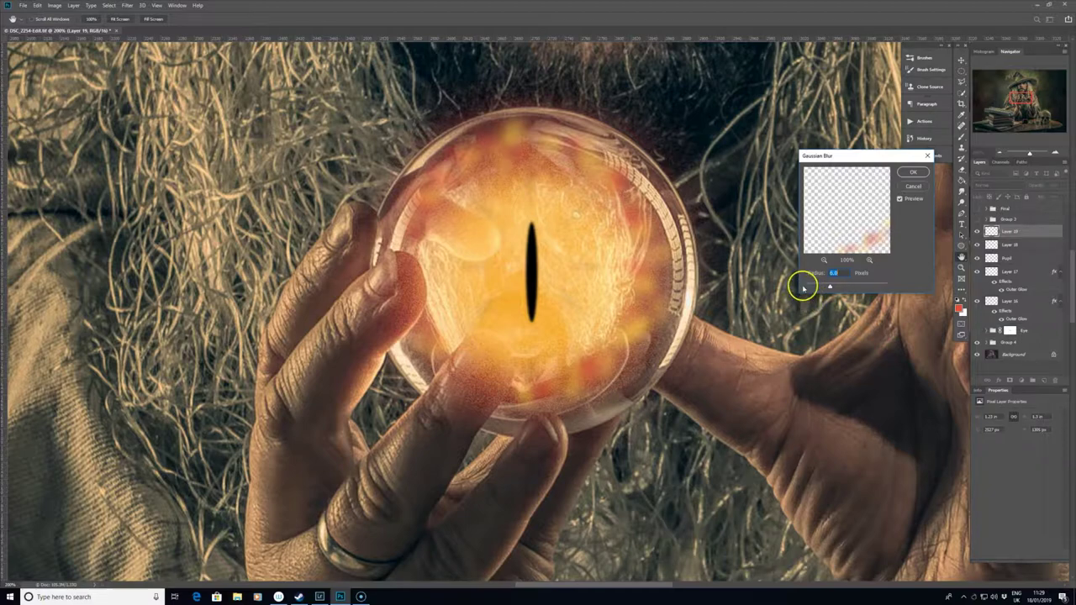
{"action": "left_click", "coordinate": [915, 172]}
{"action": "key", "text": "b"}
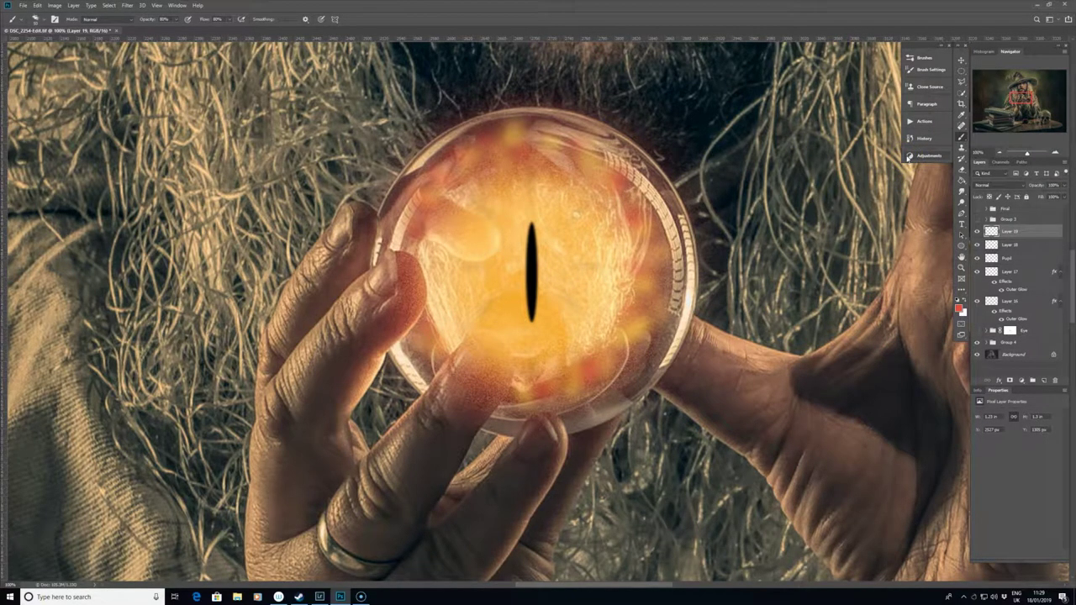
{"action": "key", "text": "ctrl+minus"}
{"action": "key", "text": "ctrl+minus"}
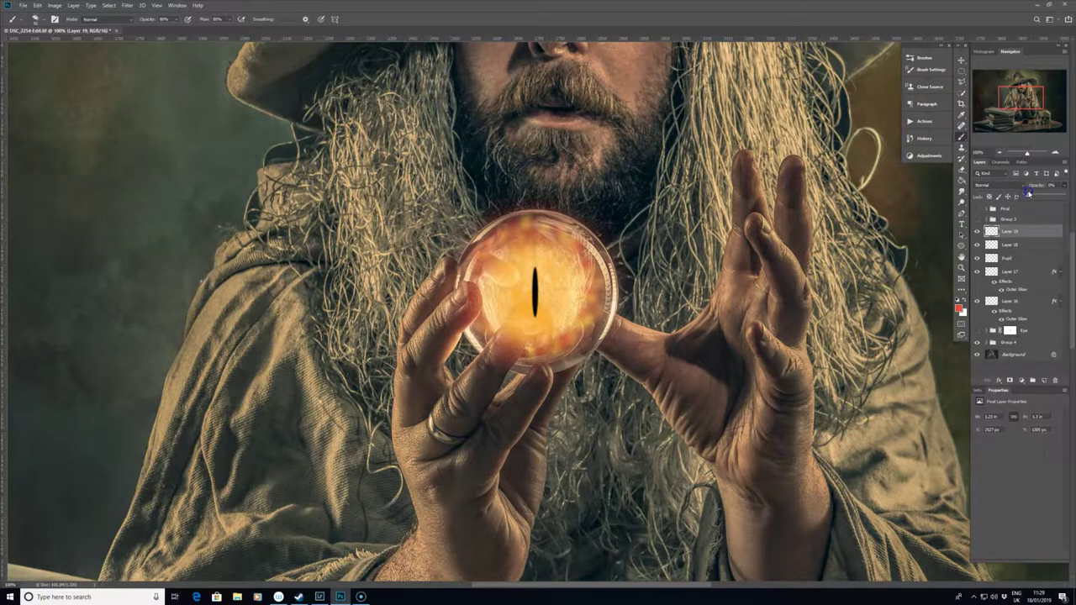
Step: Set Layer 19's opacity to 50% and zoom out to view the whole wizard
{"action": "left_click_drag", "start_coordinate": [1025, 194], "coordinate": [1061, 197]}
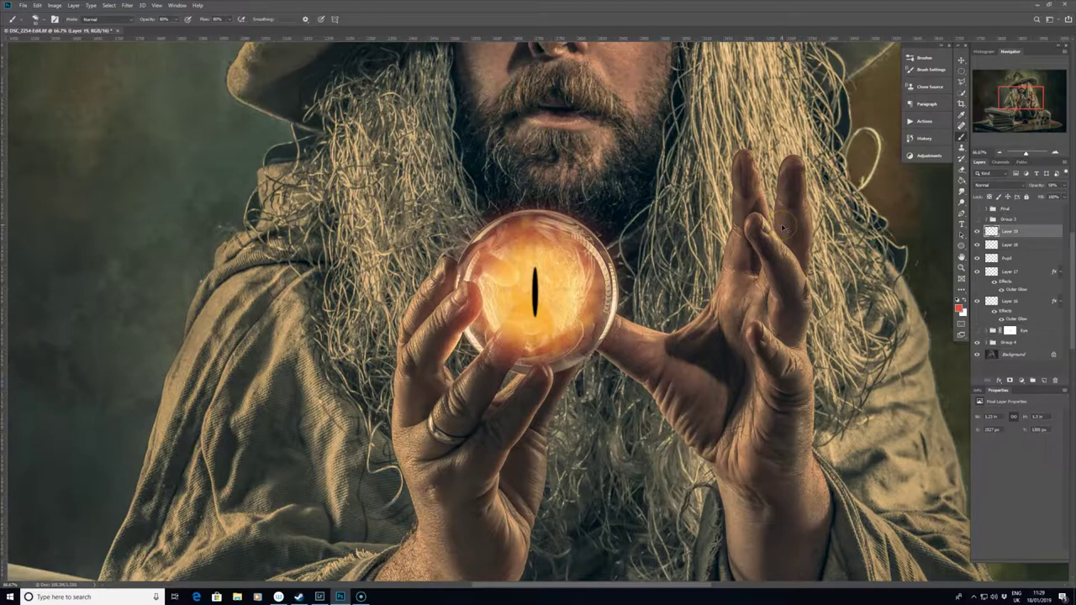
{"action": "key", "text": "ctrl+minus"}
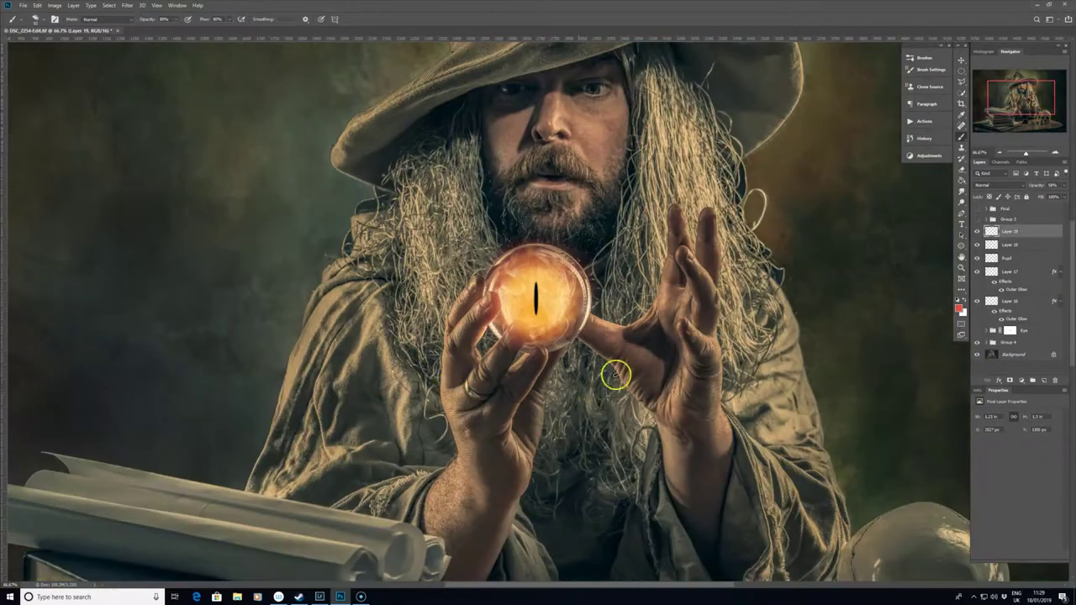
Step: Group Layer 16 through Layer 19 into Group 5, then toggle its visibility to compare
{"action": "left_click", "coordinate": [1033, 306], "text": "shift"}
{"action": "key", "text": "ctrl+g"}
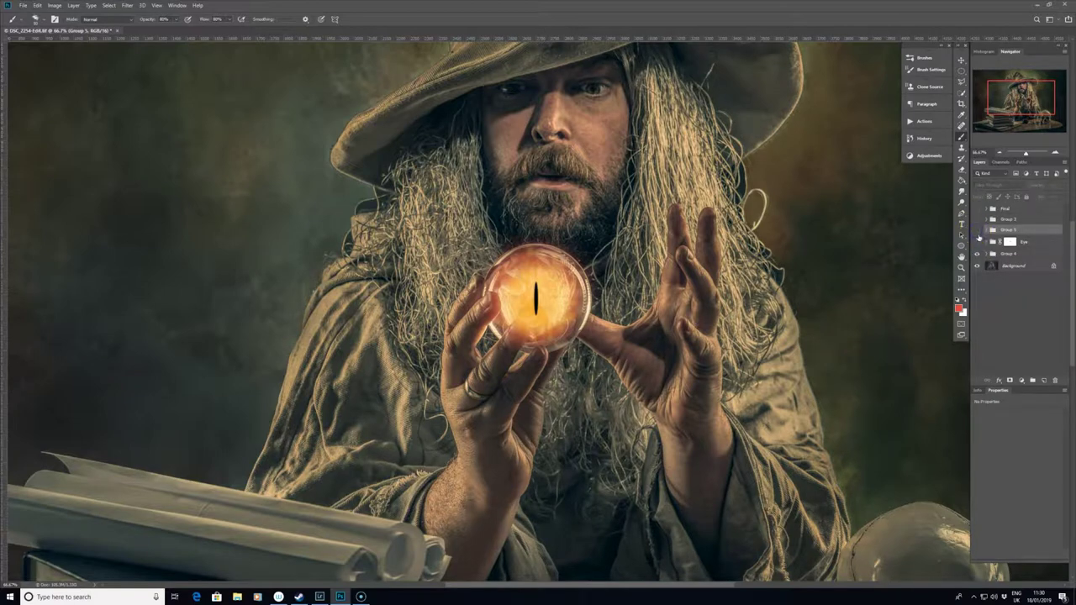
{"action": "left_click", "coordinate": [1005, 230]}
{"action": "left_click", "coordinate": [977, 229]}
{"action": "mouse_move", "coordinate": [976, 229]}
{"action": "left_mouse_down"}
{"action": "mouse_move", "coordinate": [993, 254]}
{"action": "mouse_move", "coordinate": [1051, 247]}
{"action": "mouse_move", "coordinate": [1055, 225]}
{"action": "left_mouse_up"}
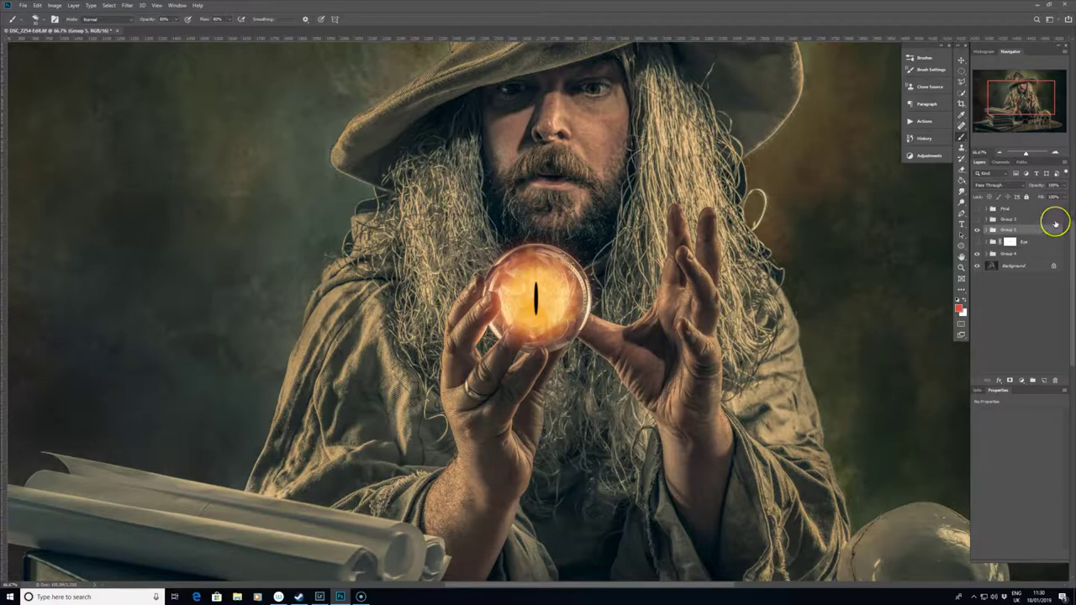
{"action": "key", "text": "ctrl+plus"}
{"action": "key", "text": "ctrl+plus"}
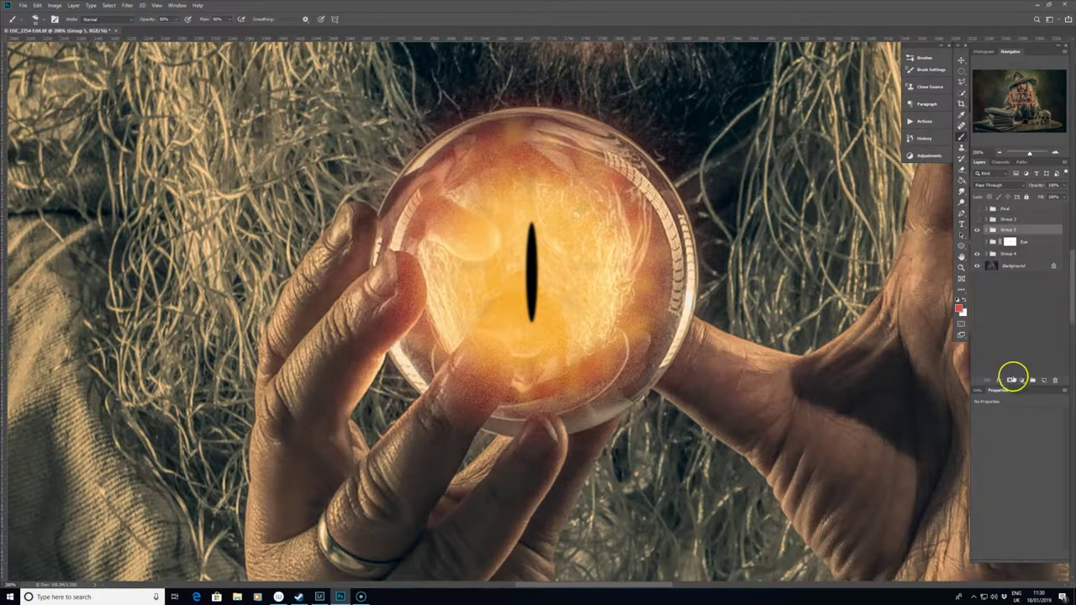
Step: Add a white layer mask to Group 5 and select the Soft Round brush
{"action": "left_click", "coordinate": [1009, 381]}
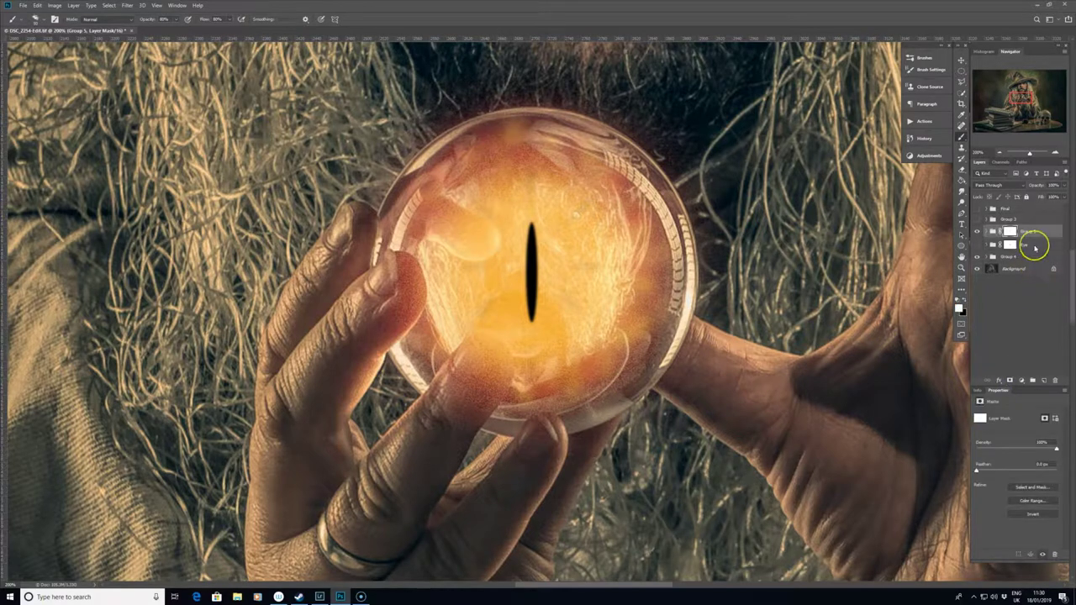
{"action": "left_click", "coordinate": [929, 70]}
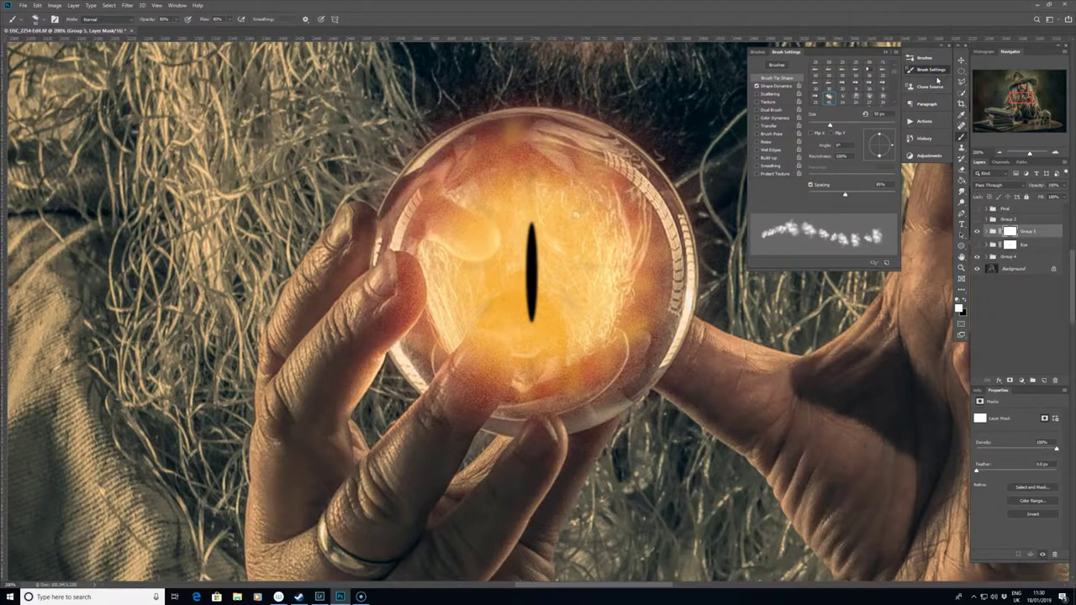
{"action": "left_click", "coordinate": [932, 71]}
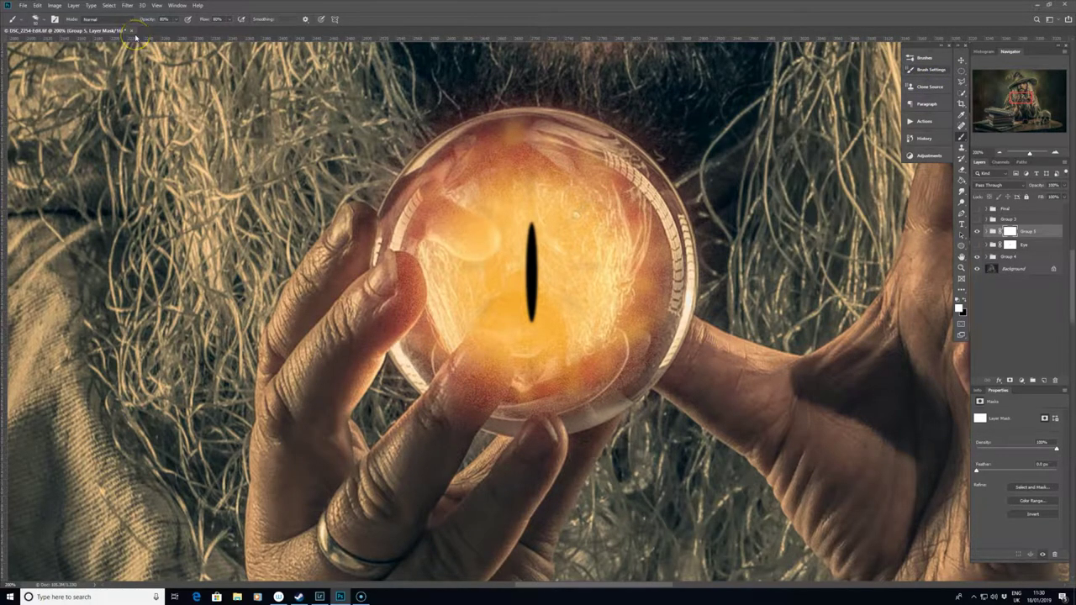
{"action": "left_click", "coordinate": [39, 20]}
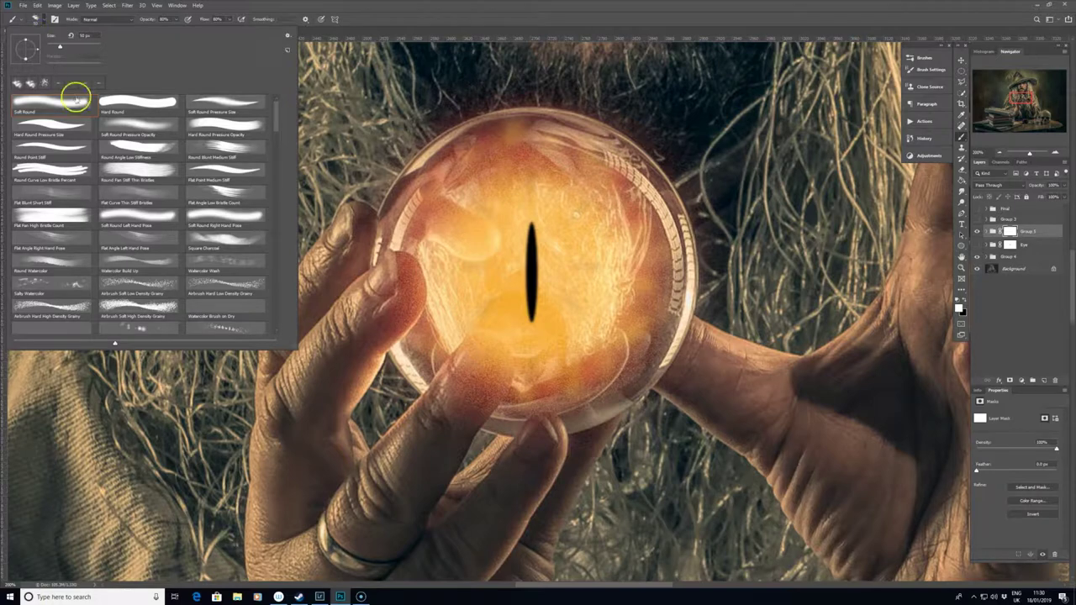
{"action": "left_click", "coordinate": [79, 100]}
{"action": "key", "text": "Return"}
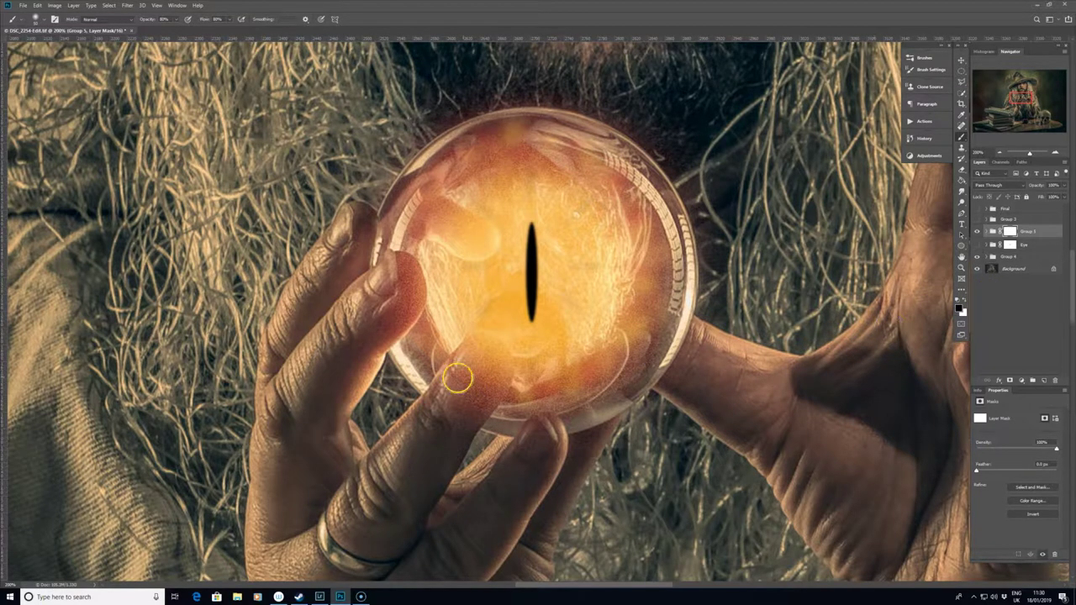
Step: Paint black on the mask over the fingertip at the orb's rim, then hide Group 5 to compare
{"action": "mouse_move", "coordinate": [475, 377]}
{"action": "left_mouse_down"}
{"action": "mouse_move", "coordinate": [436, 425]}
{"action": "mouse_move", "coordinate": [458, 418]}
{"action": "mouse_move", "coordinate": [486, 352]}
{"action": "mouse_move", "coordinate": [490, 371]}
{"action": "mouse_move", "coordinate": [467, 415]}
{"action": "mouse_move", "coordinate": [457, 419]}
{"action": "mouse_move", "coordinate": [463, 382]}
{"action": "mouse_move", "coordinate": [449, 403]}
{"action": "left_mouse_up"}
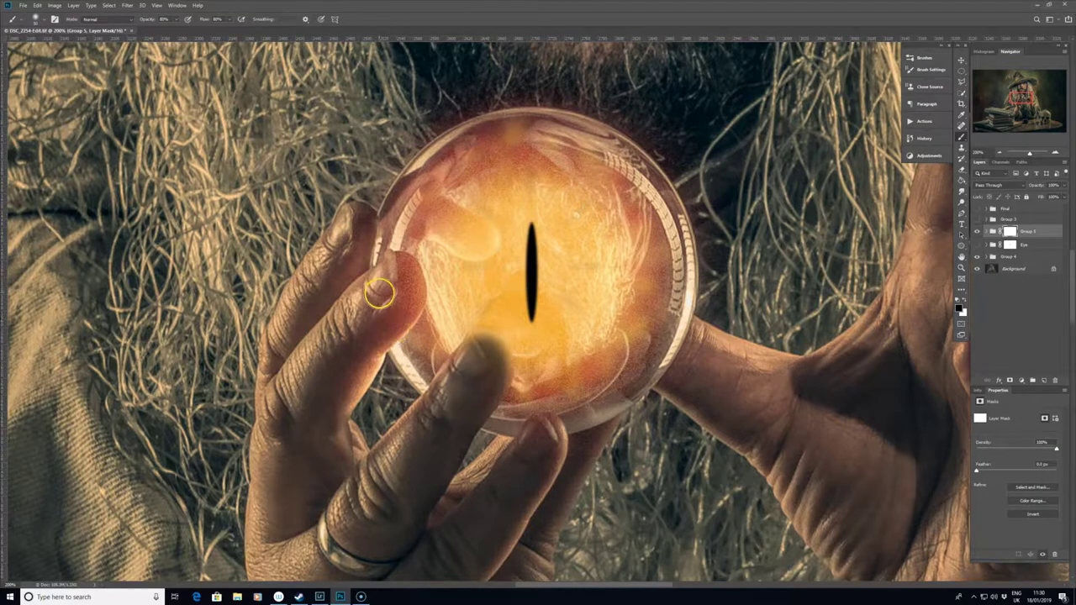
{"action": "left_click_drag", "start_coordinate": [385, 282], "coordinate": [353, 340]}
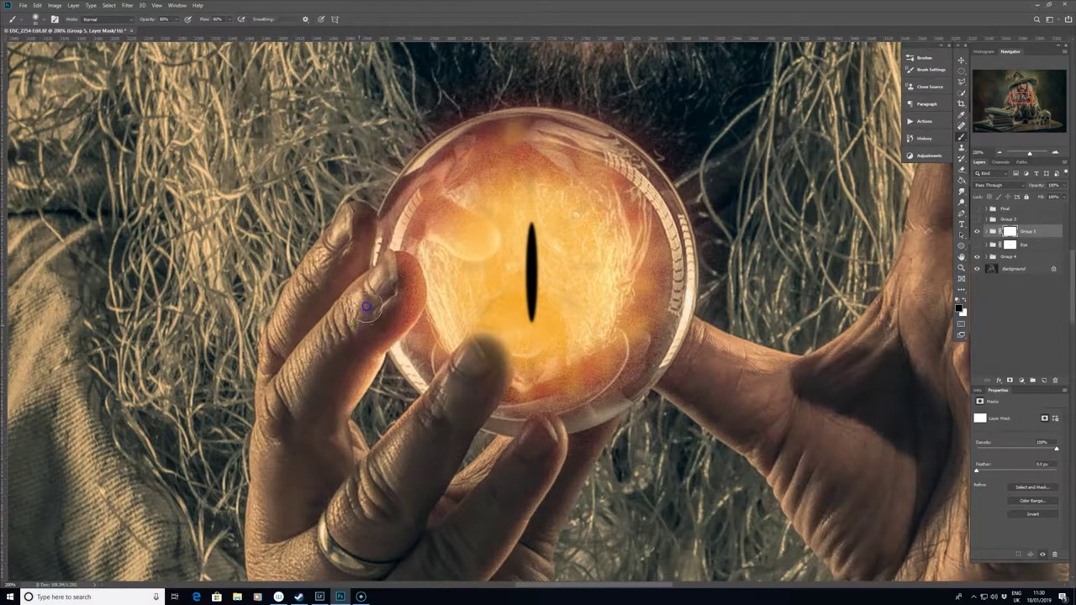
{"action": "left_click", "coordinate": [336, 248]}
{"action": "mouse_move", "coordinate": [466, 396]}
{"action": "left_mouse_down"}
{"action": "mouse_move", "coordinate": [545, 446]}
{"action": "mouse_move", "coordinate": [480, 415]}
{"action": "mouse_move", "coordinate": [478, 373]}
{"action": "left_mouse_up"}
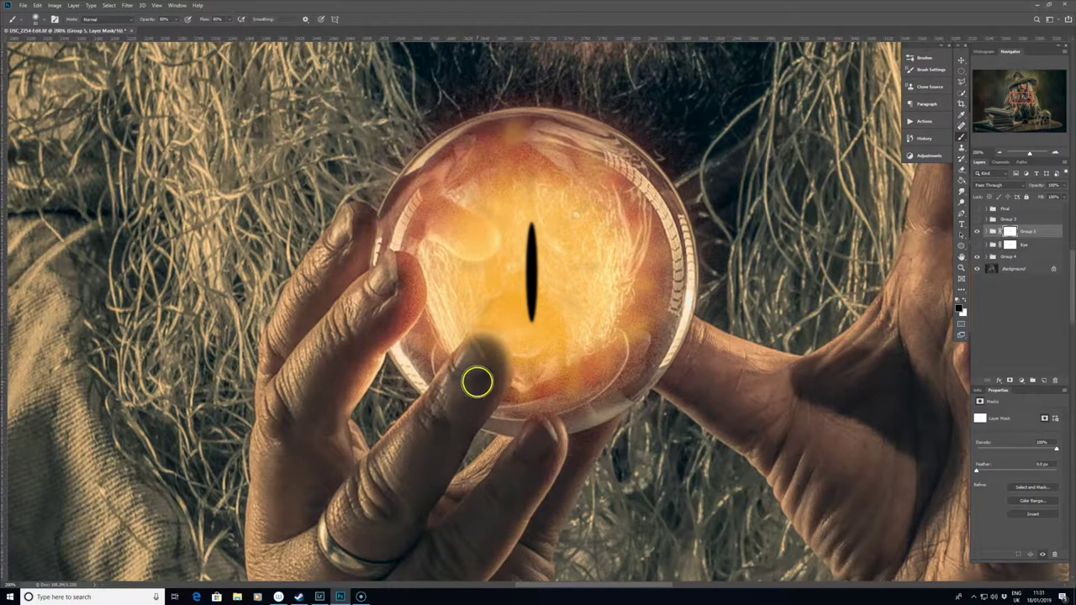
{"action": "left_click_drag", "start_coordinate": [477, 382], "coordinate": [446, 358]}
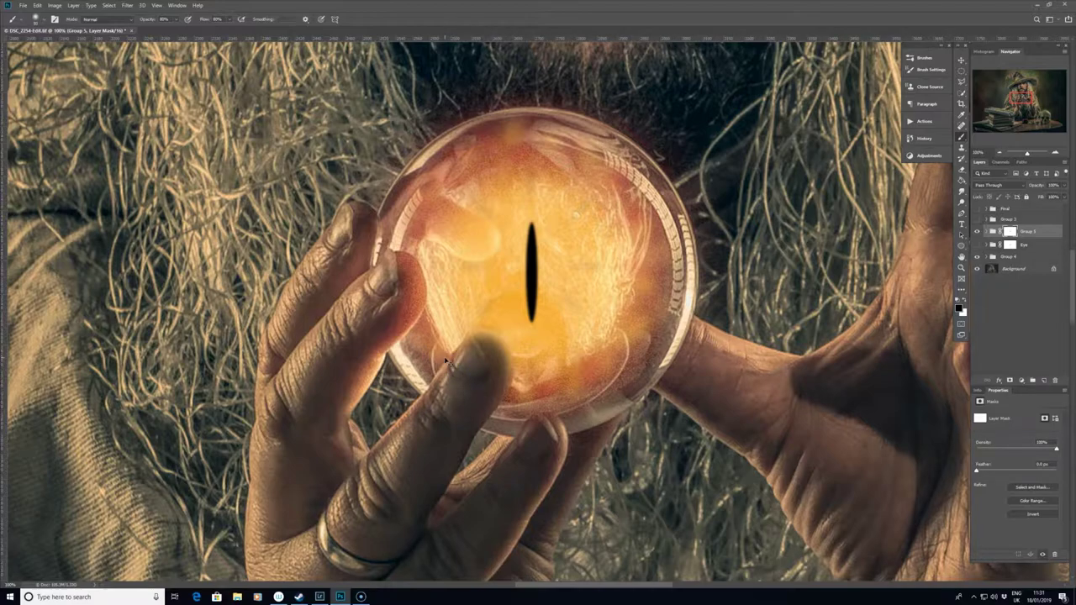
{"action": "key", "text": "ctrl+minus"}
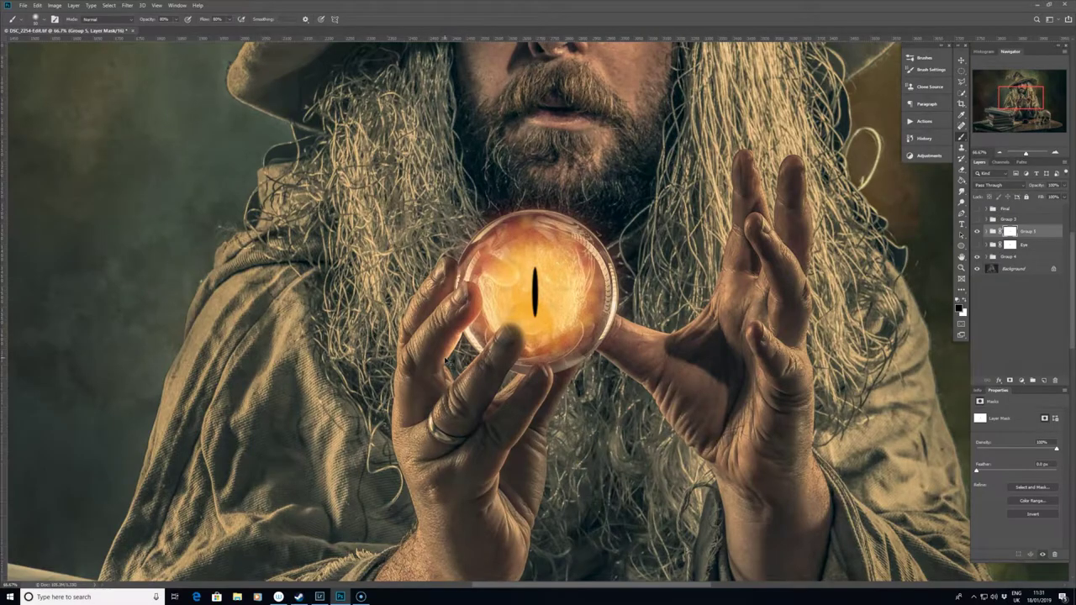
{"action": "key", "text": "ctrl+minus"}
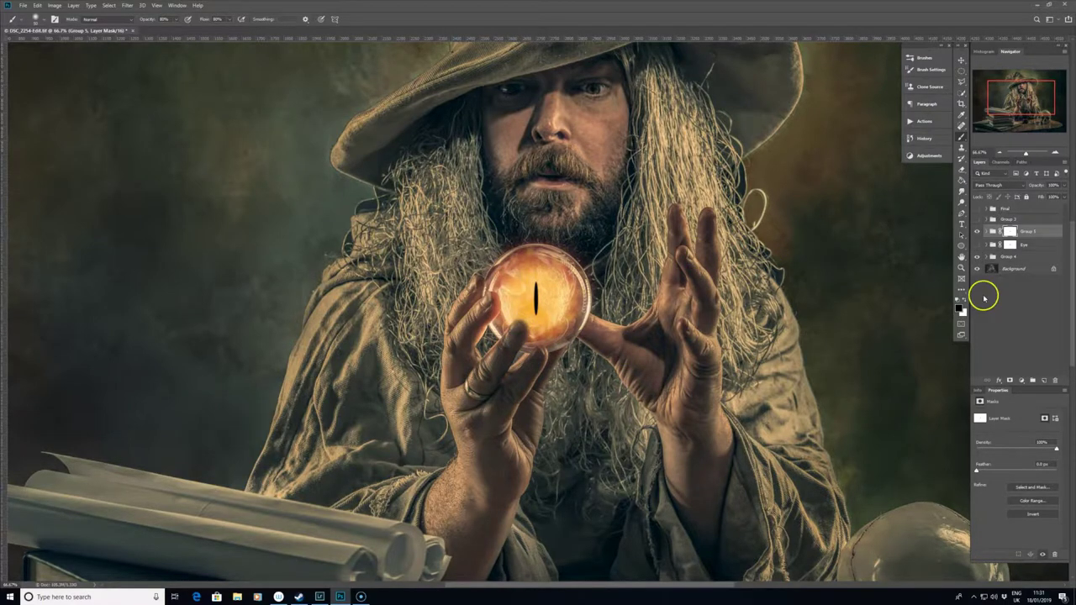
{"action": "left_click", "coordinate": [977, 231]}
Step: Show Group 5 again and lower its opacity to about 80–87%
{"action": "left_click", "coordinate": [978, 231]}
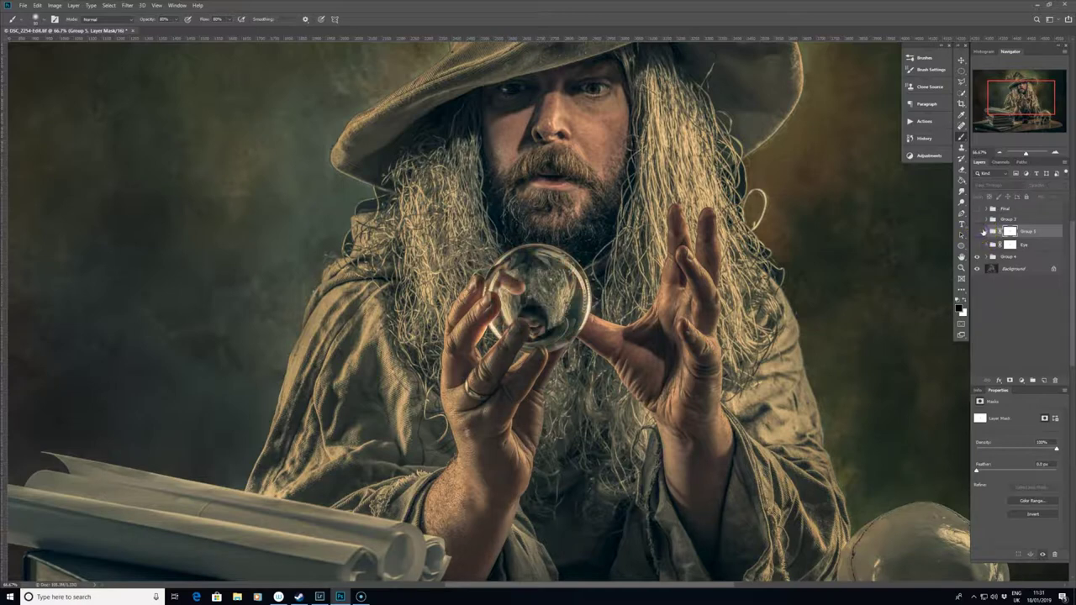
{"action": "left_click", "coordinate": [980, 231]}
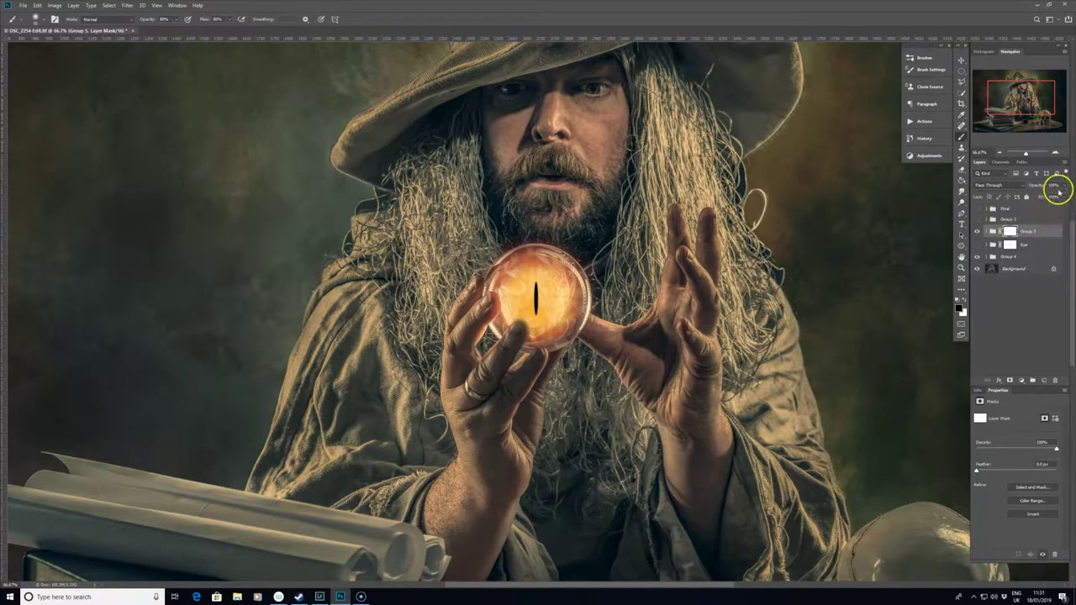
{"action": "left_click", "coordinate": [1064, 185]}
{"action": "mouse_move", "coordinate": [1061, 195]}
{"action": "left_mouse_down"}
{"action": "mouse_move", "coordinate": [1025, 196]}
{"action": "mouse_move", "coordinate": [1069, 198]}
{"action": "left_mouse_up"}
{"action": "left_click_drag", "start_coordinate": [1069, 198], "coordinate": [1058, 196]}
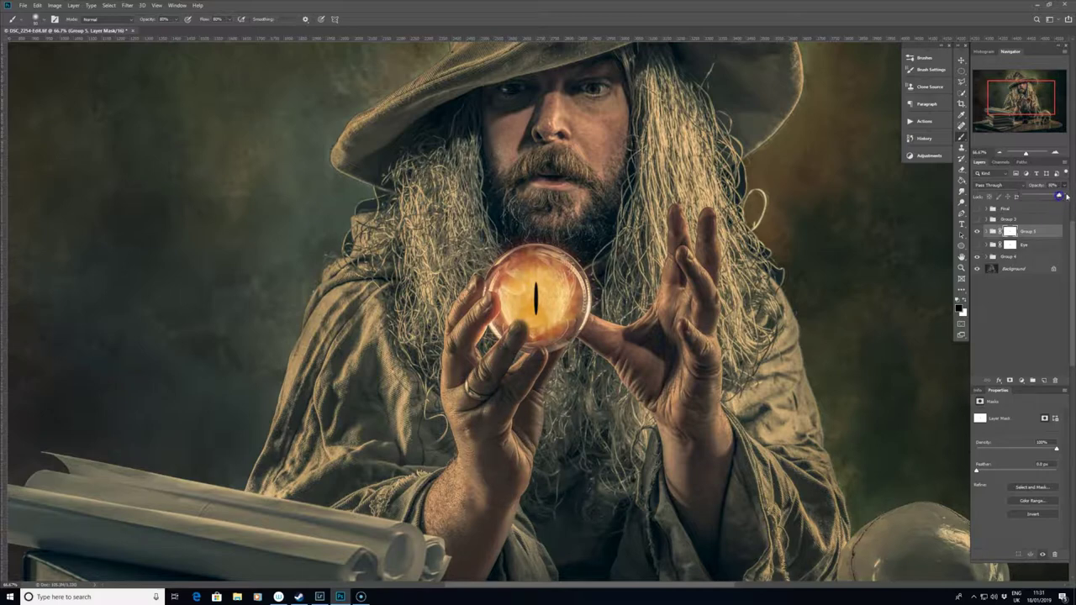
{"action": "left_click", "coordinate": [1063, 186]}
{"action": "left_click", "coordinate": [978, 208]}
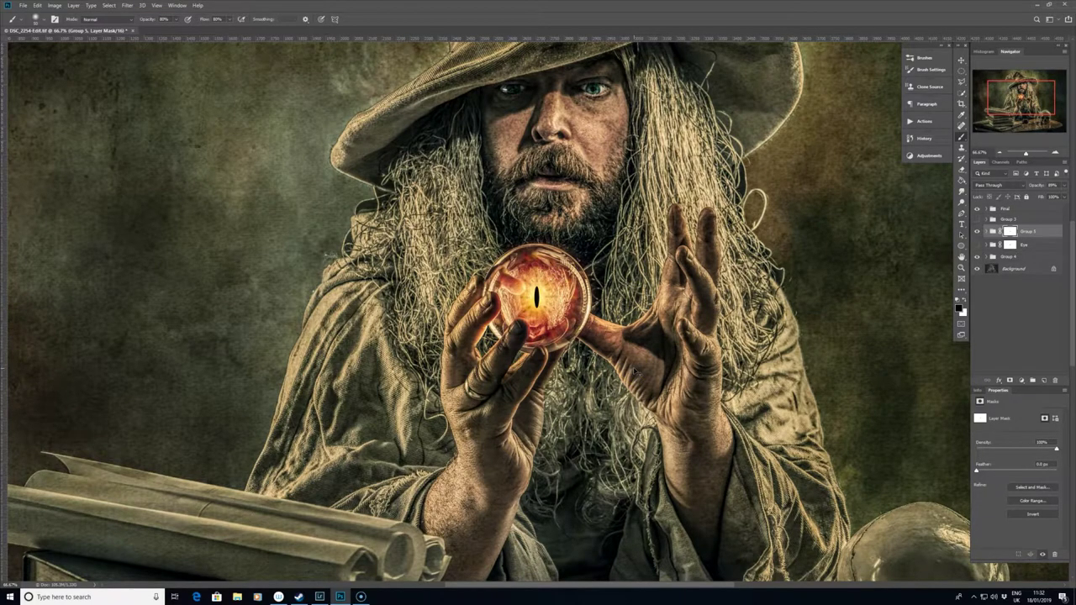
Step: Zoom out to view the whole toned wizard composite
{"action": "key", "text": "ctrl+minus"}
{"action": "key", "text": "ctrl+minus"}
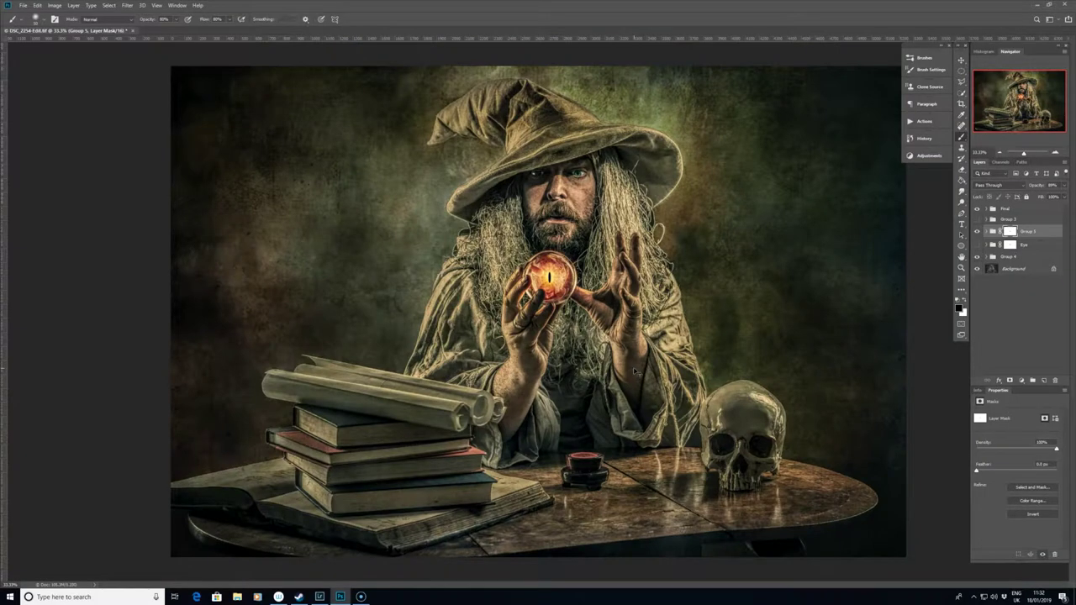